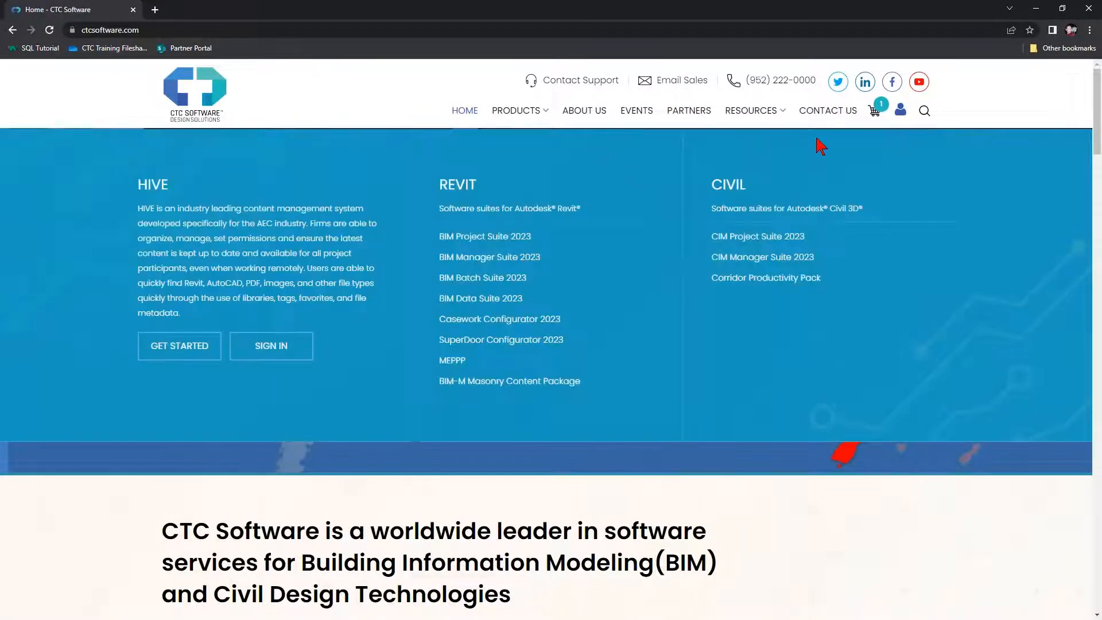
Log out of the CTC account from the account menu
mouse_move(901, 112)
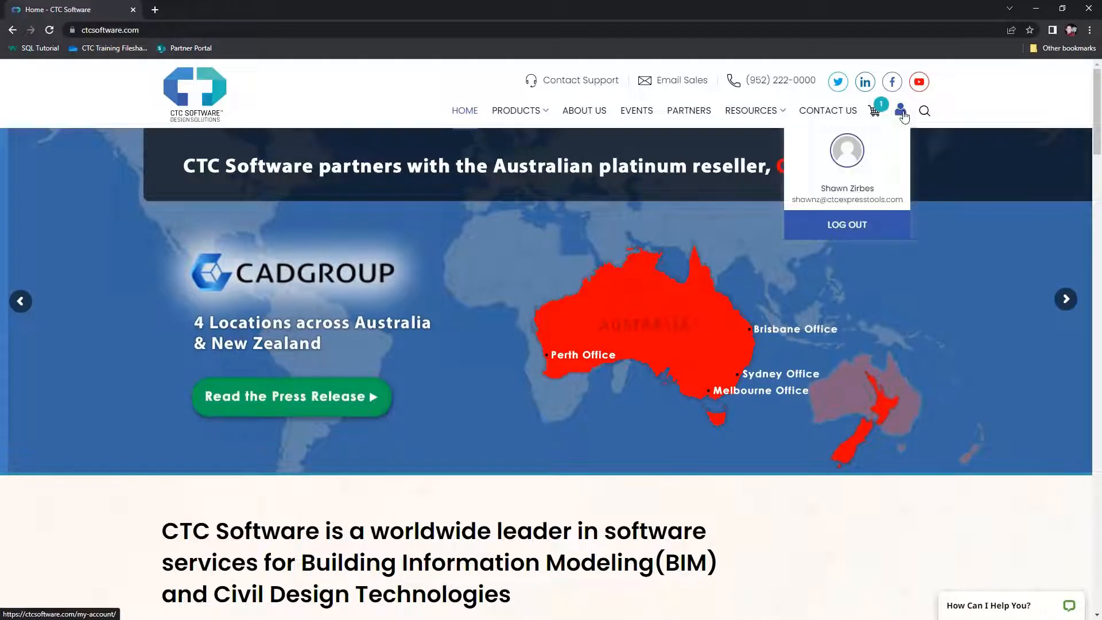
left_click(901, 112)
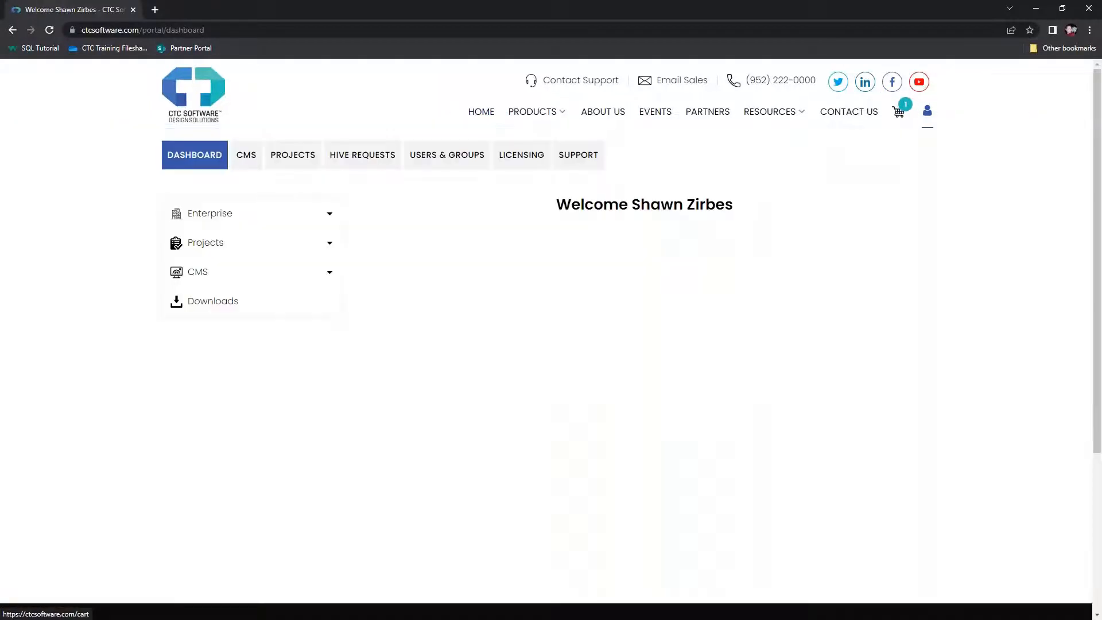
mouse_move(929, 121)
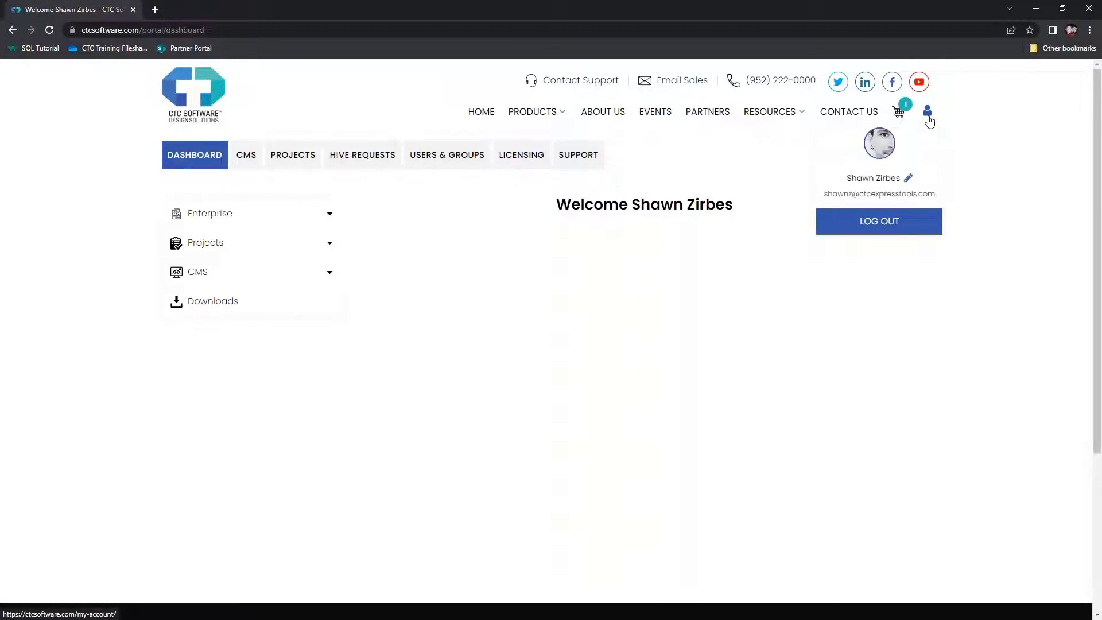
left_click(911, 227)
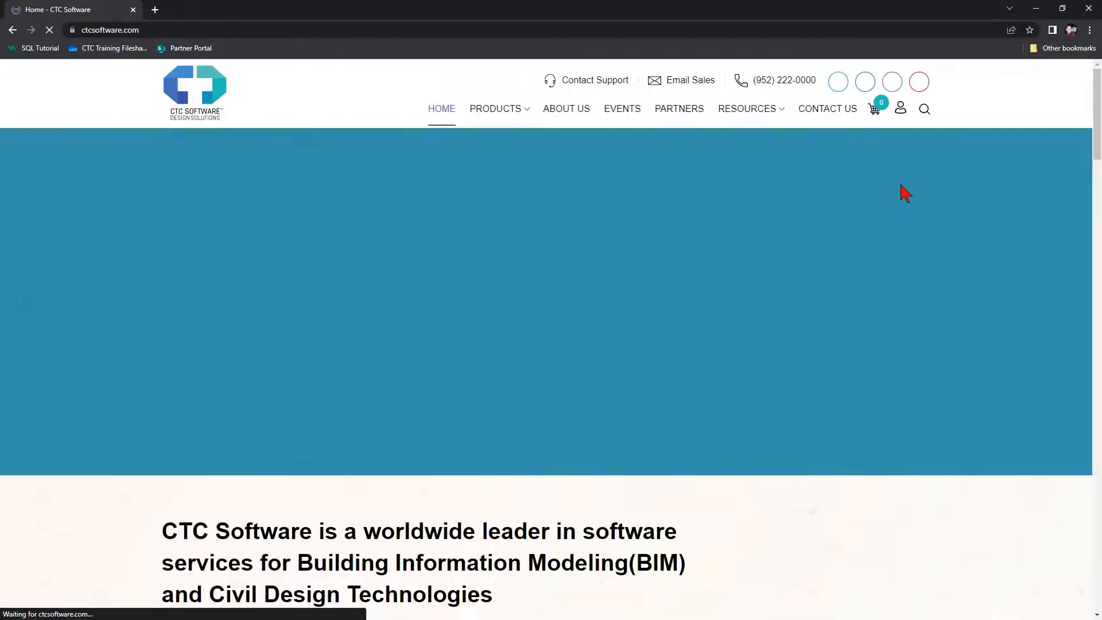
Sign back in through My Account's secure login using the autofilled credentials
mouse_move(901, 115)
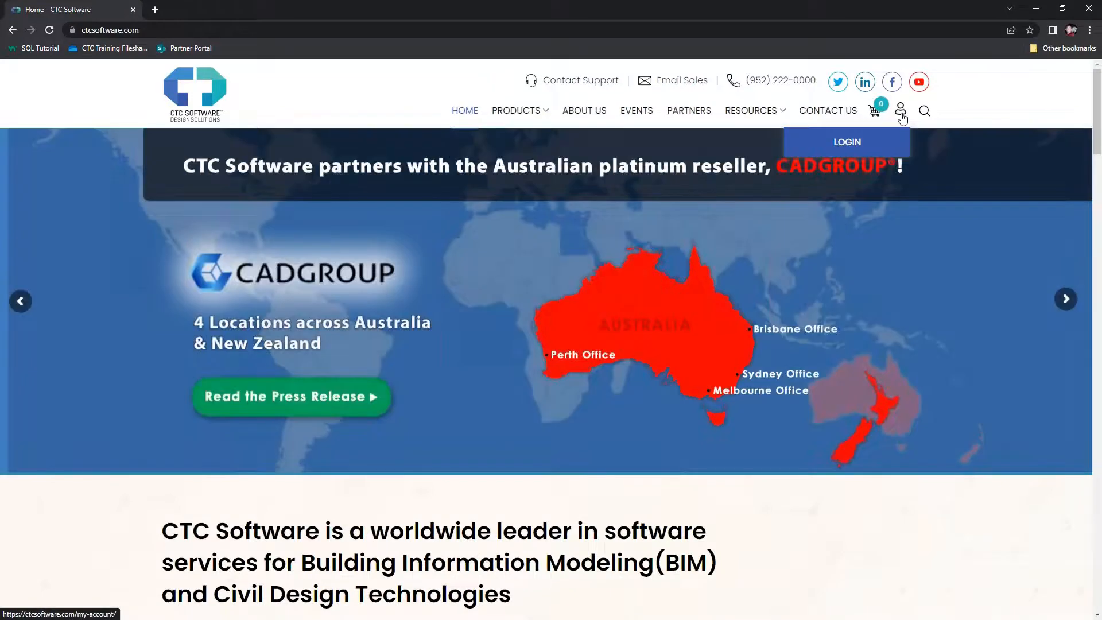
left_click(902, 115)
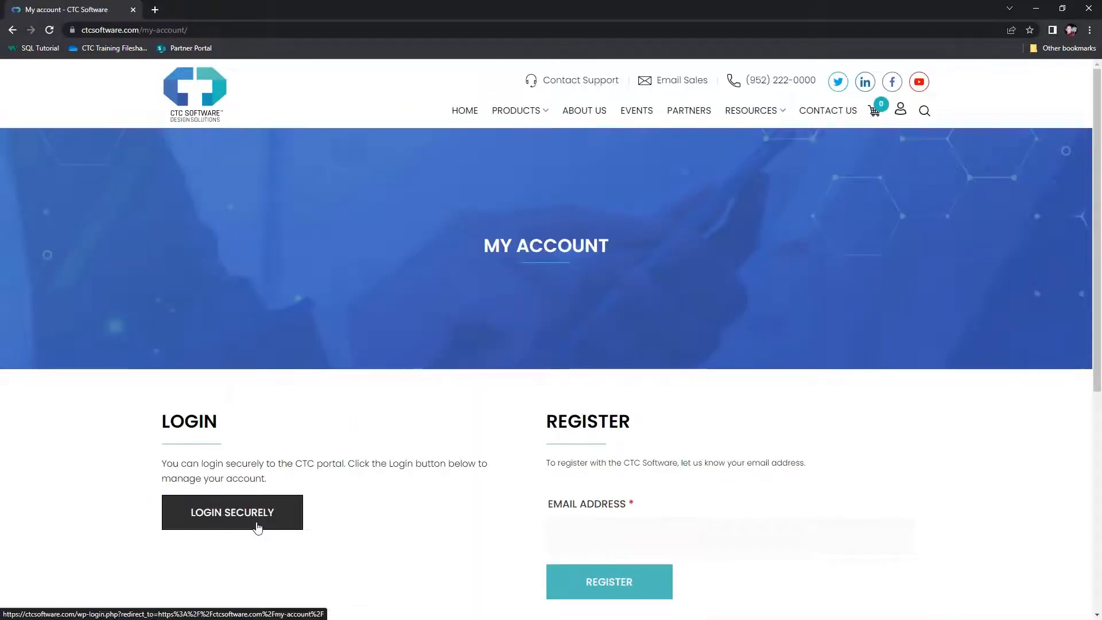
left_click(257, 527)
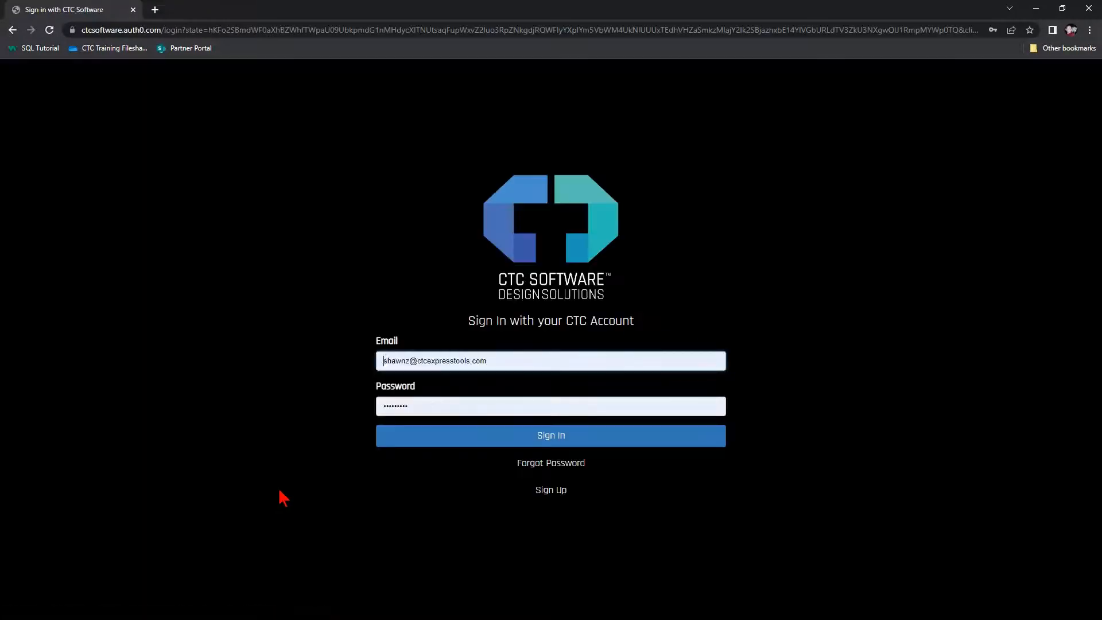
left_click(465, 441)
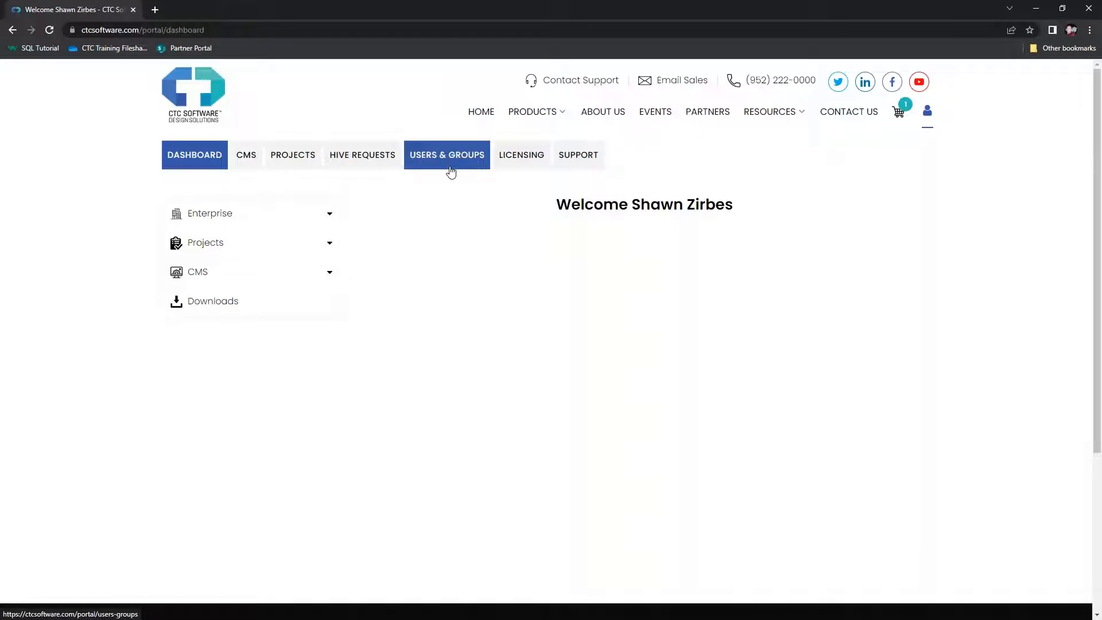
Open the Users & Groups page and highlight its total of 15 entries
left_click(451, 171)
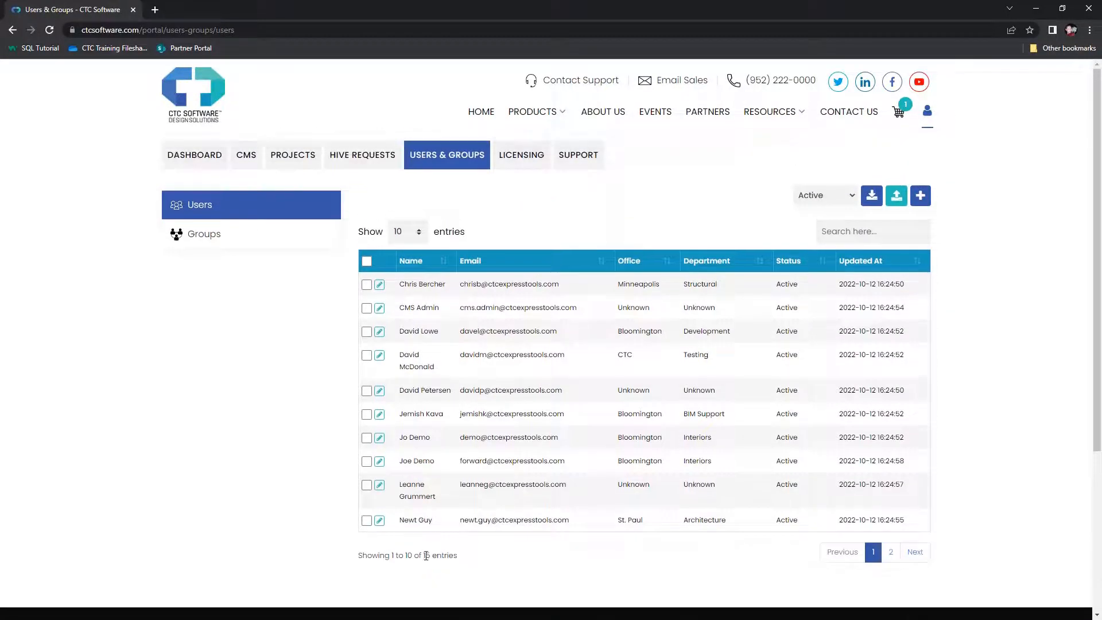
left_click_drag(424, 555, 432, 557)
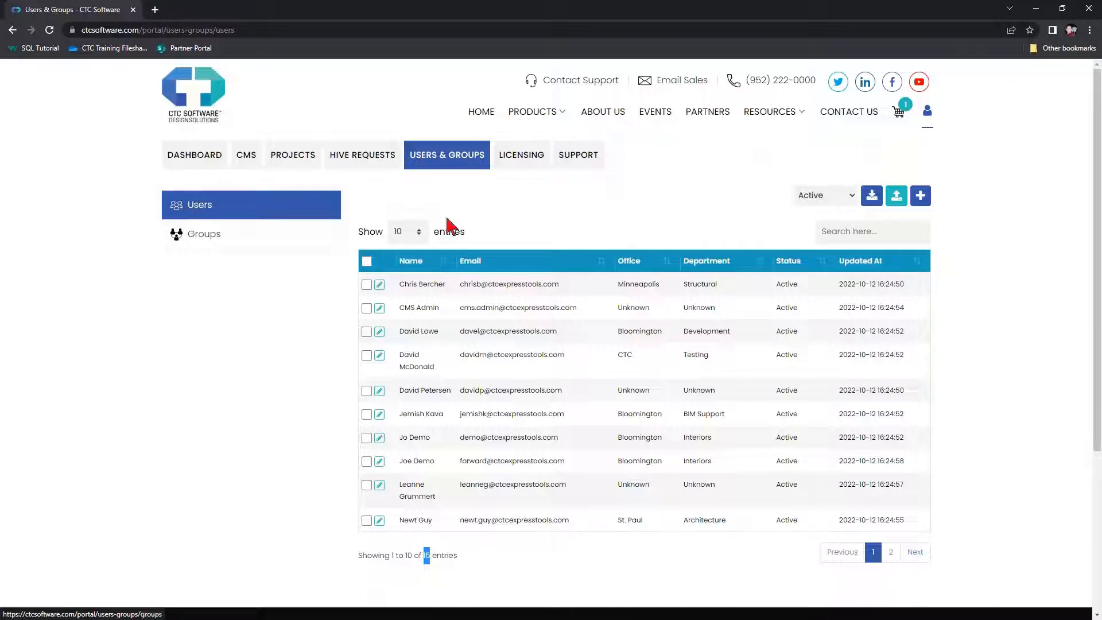
Enter the new user's first name, last name and e-mail, fixing a typo in the domain
left_click(921, 196)
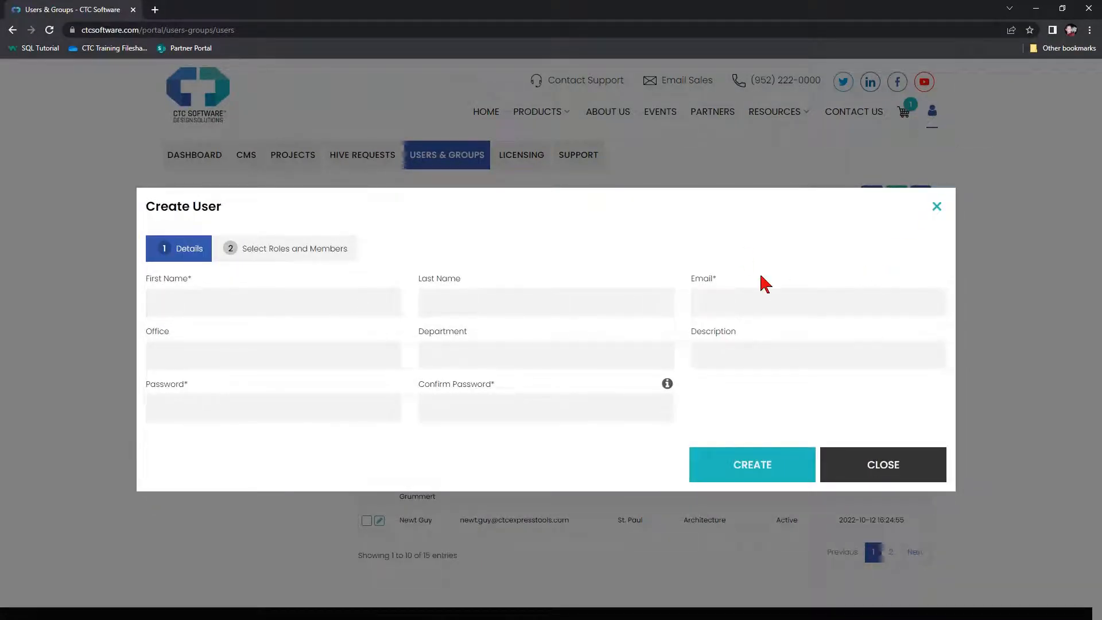
left_click(300, 303)
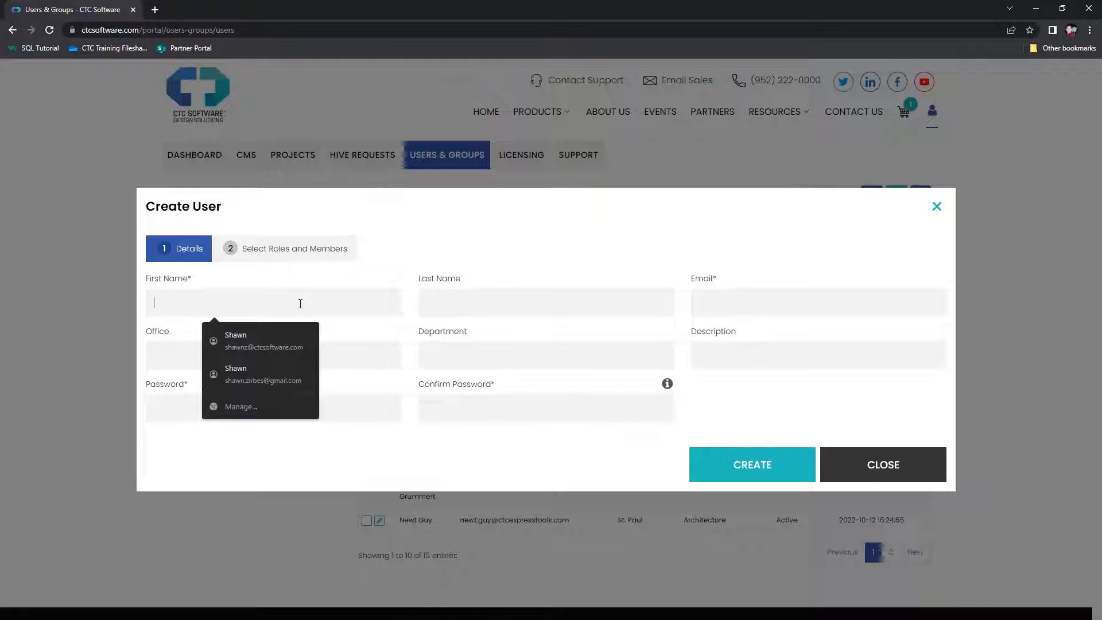
type("Some")
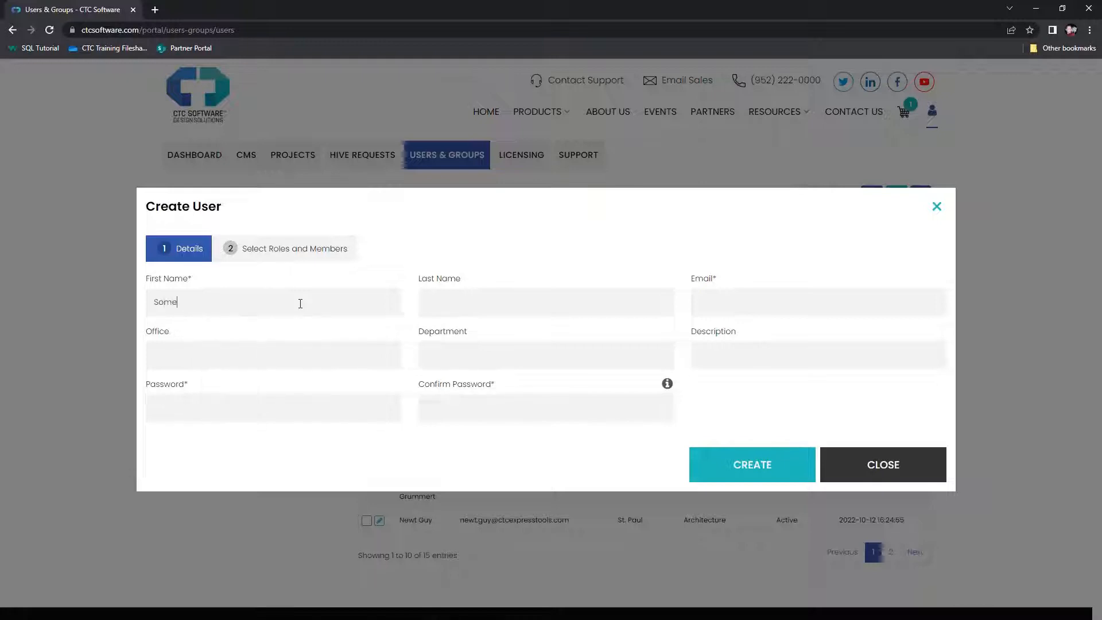
key("Tab")
type("Person4")
left_click(722, 309)
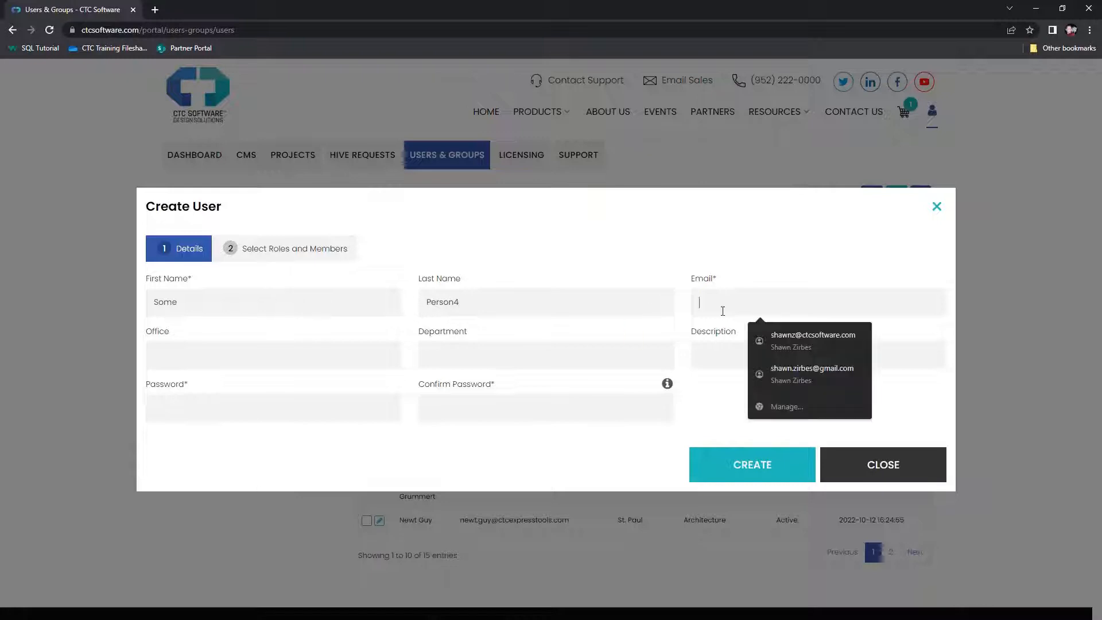
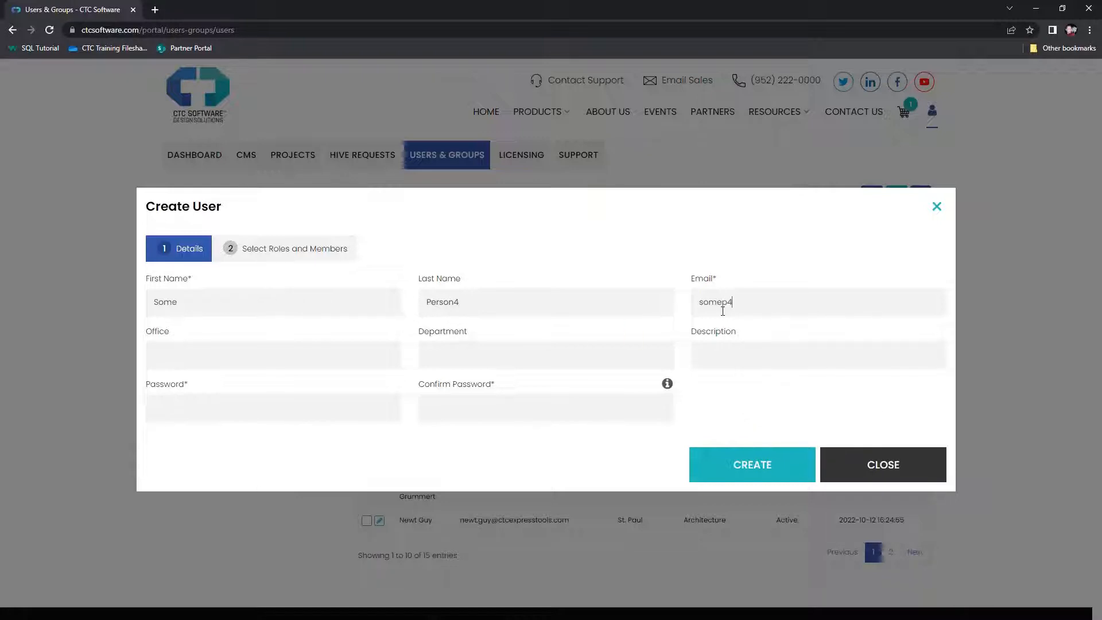
left_click(806, 306)
key("BackSpace")
key("Left")
type("s")
Fill in and confirm the new user's password, then create the account
double_click(211, 303)
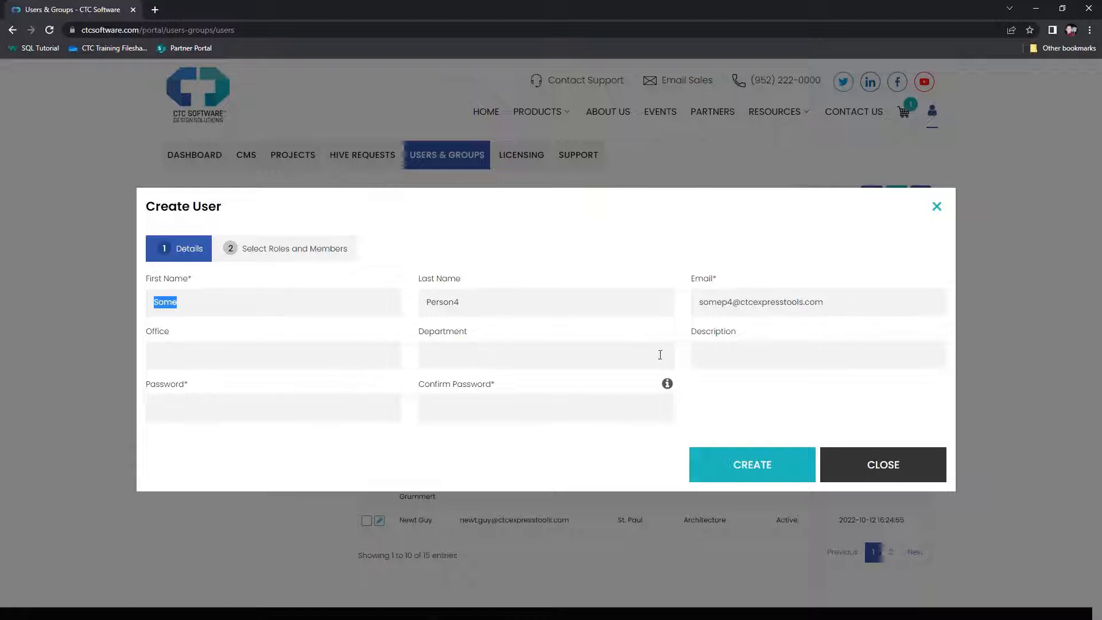
left_click(328, 348)
left_click(336, 408)
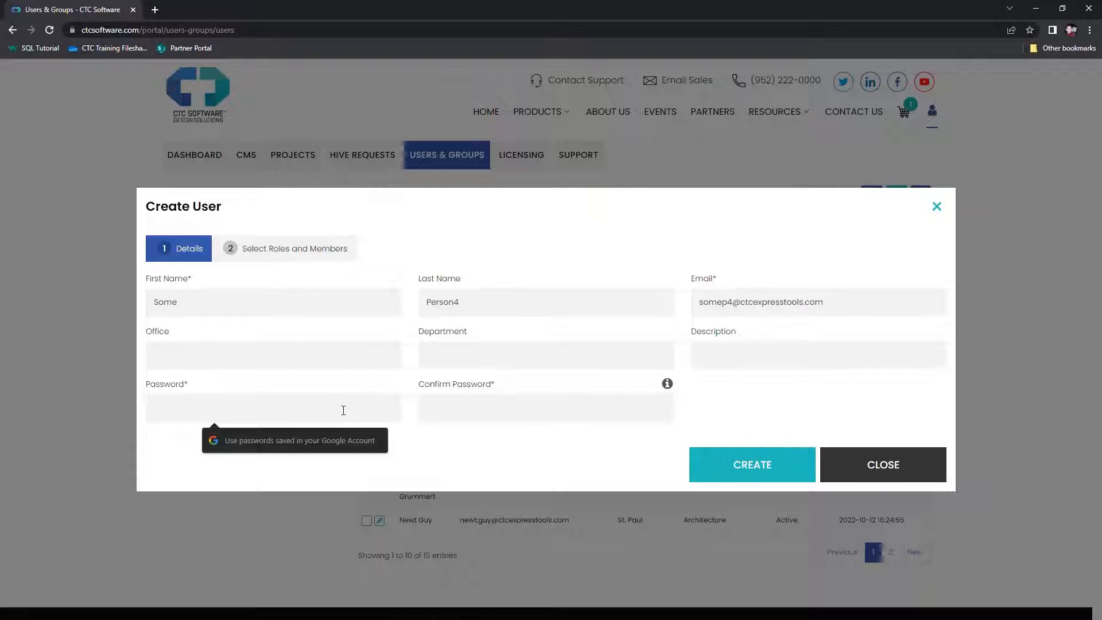
type("•••••••••")
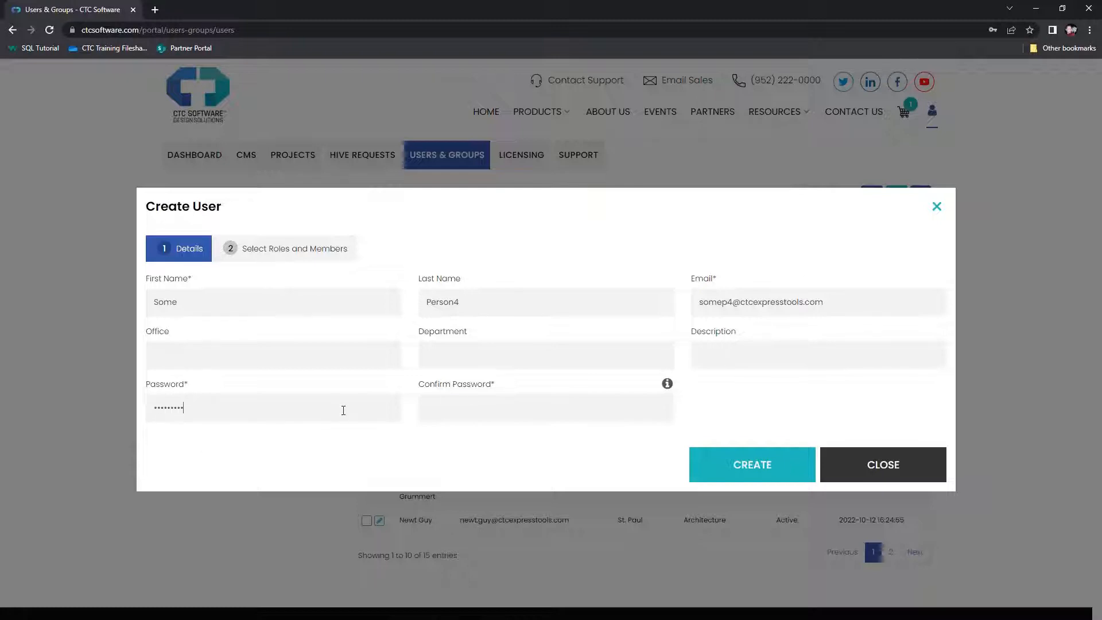
key("Tab")
type("•••••••••")
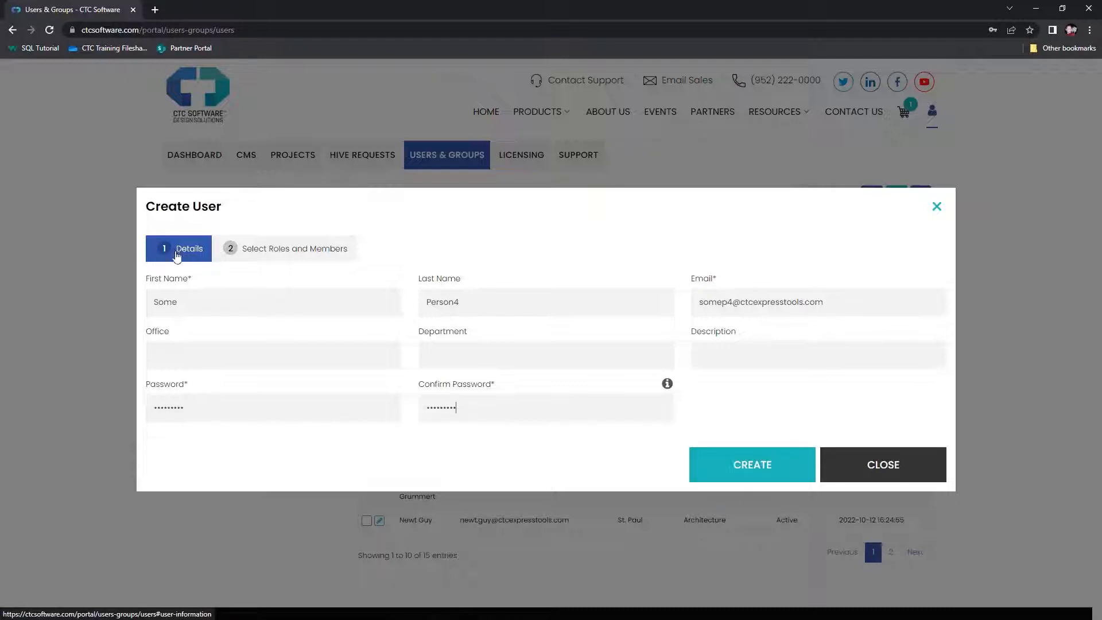
left_click(741, 480)
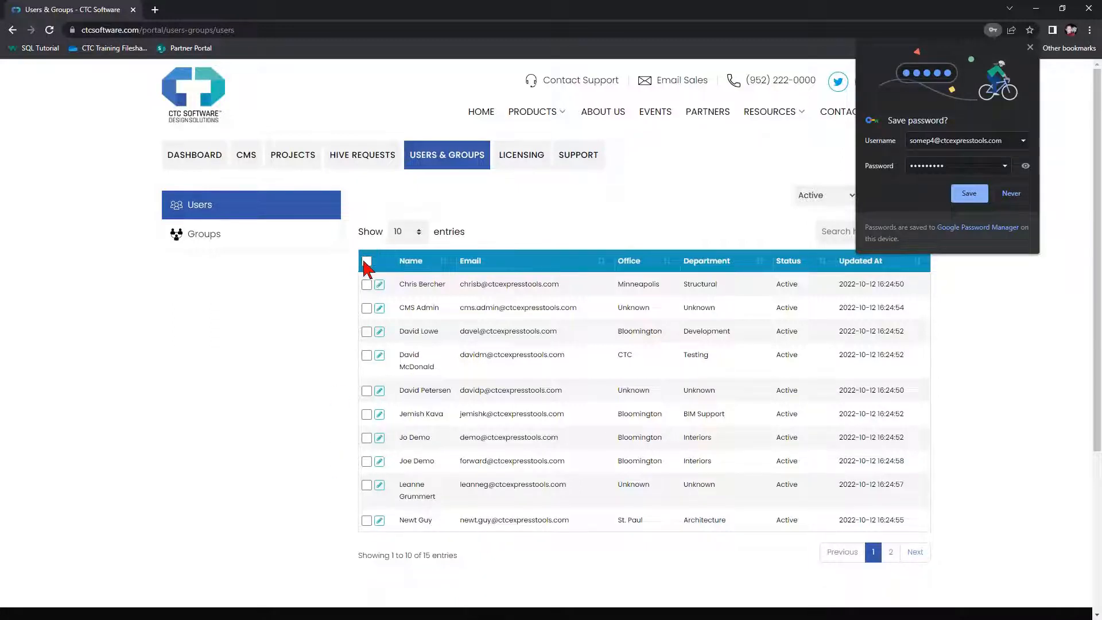
Show 25 users per page, dismiss the save-password prompt, then reload the Users page with F5
left_click(411, 231)
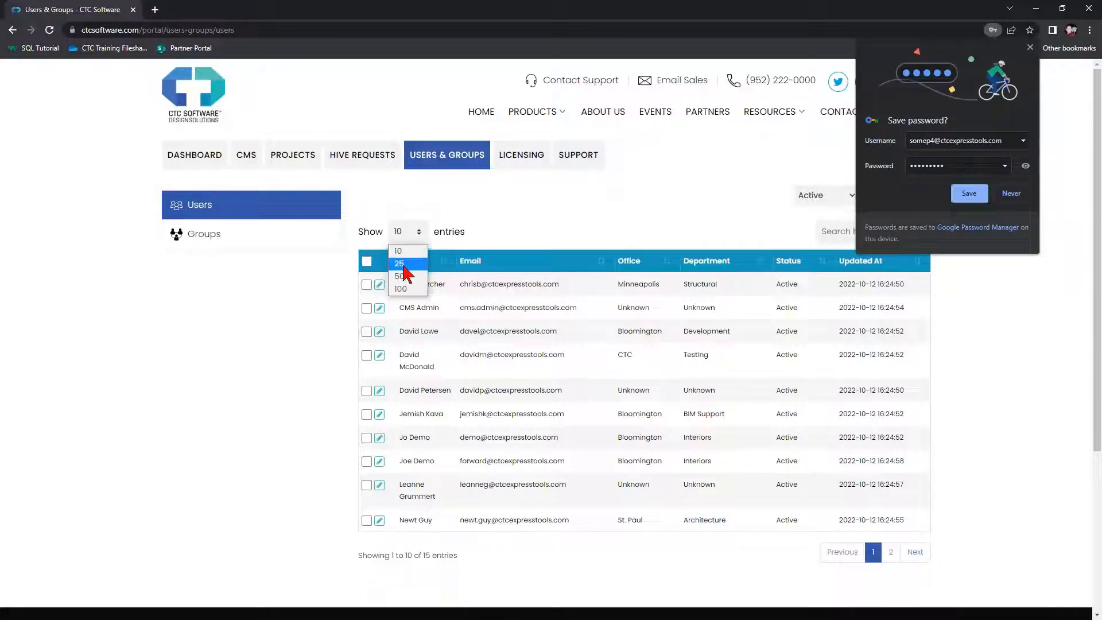
left_click(402, 264)
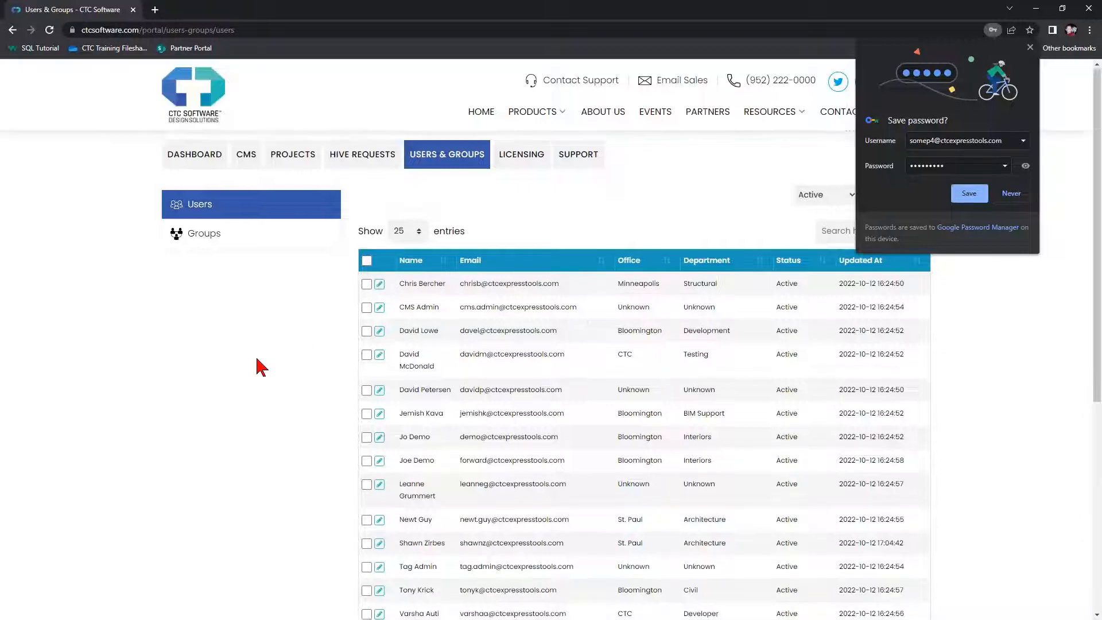
scroll(270, 385, "down", 2)
scroll(441, 479, "up", 1)
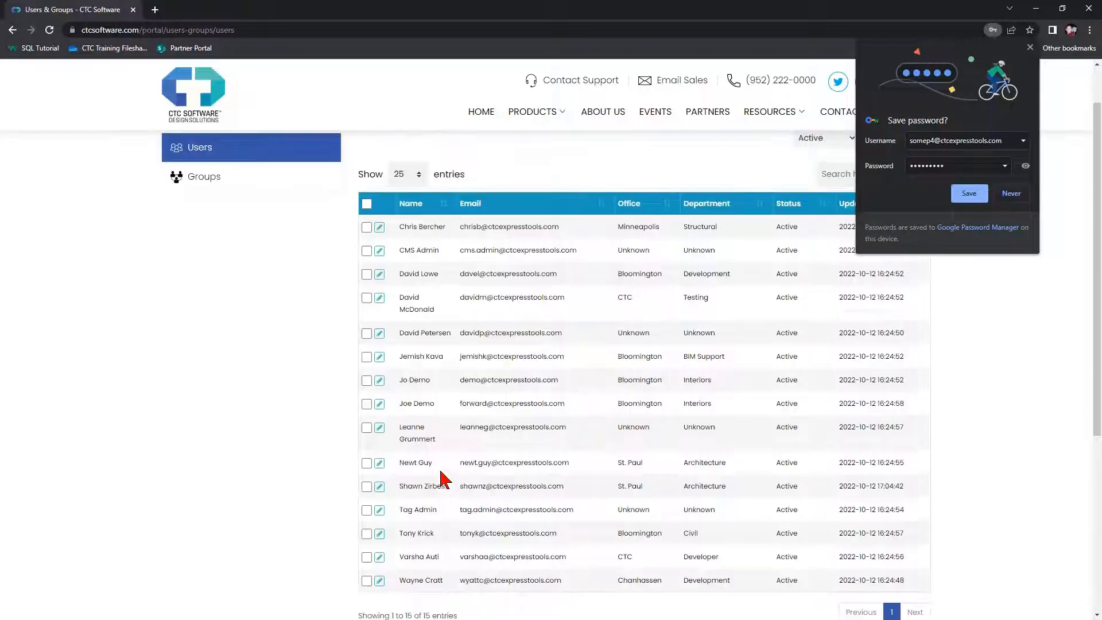
left_click(1030, 47)
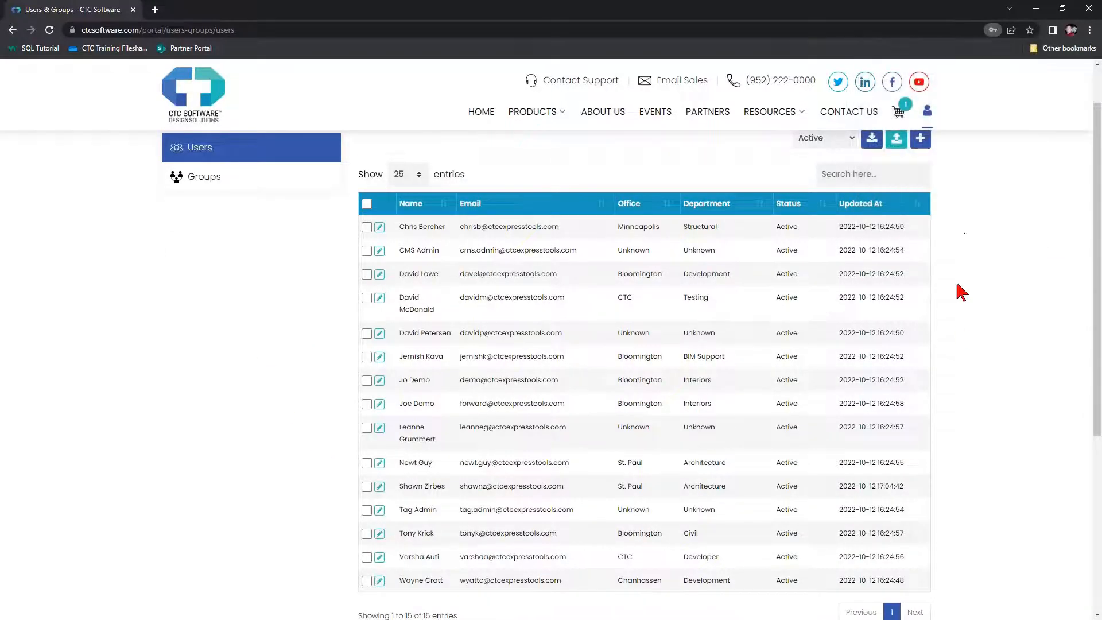
scroll(962, 292, "down", 2)
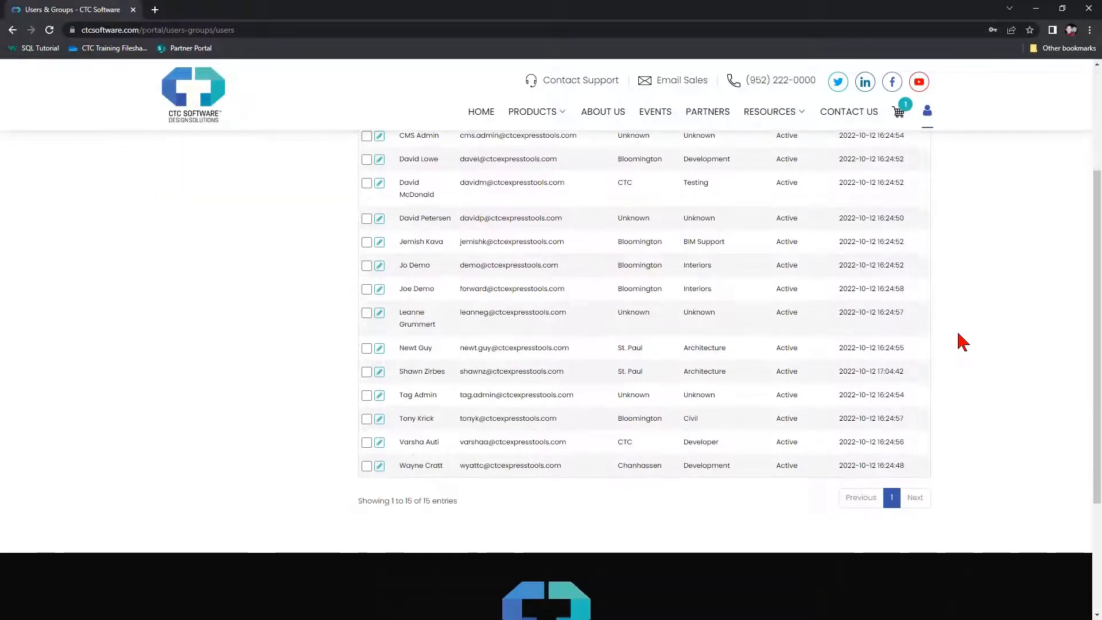
scroll(962, 342, "up", 2)
key("F5")
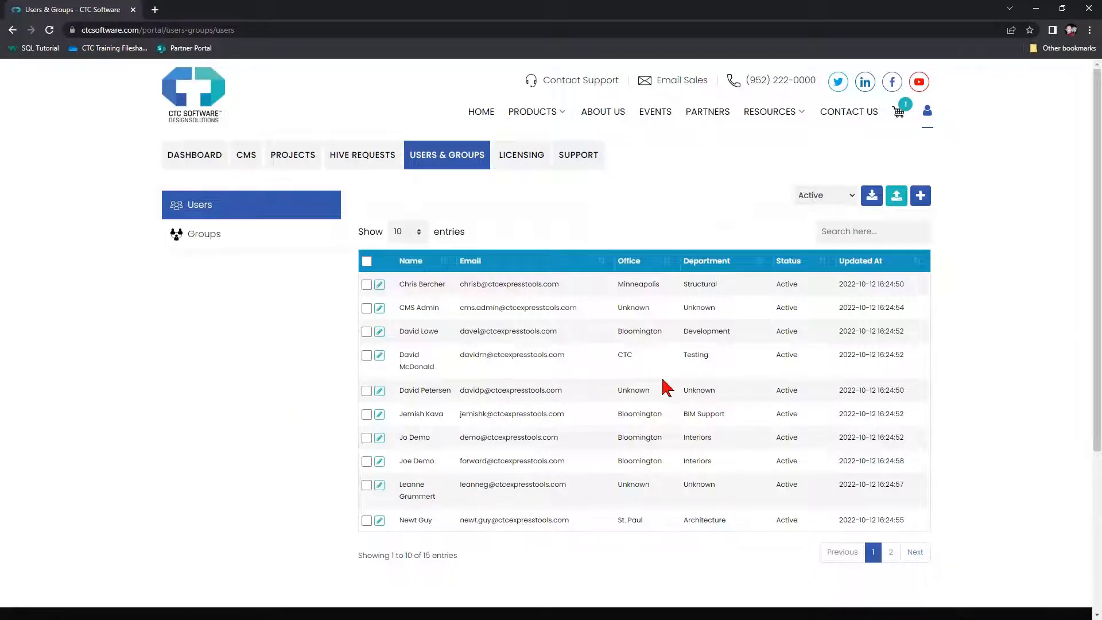
Create a new user with first name, e-mail and password filled in
left_click(921, 195)
left_click(317, 301)
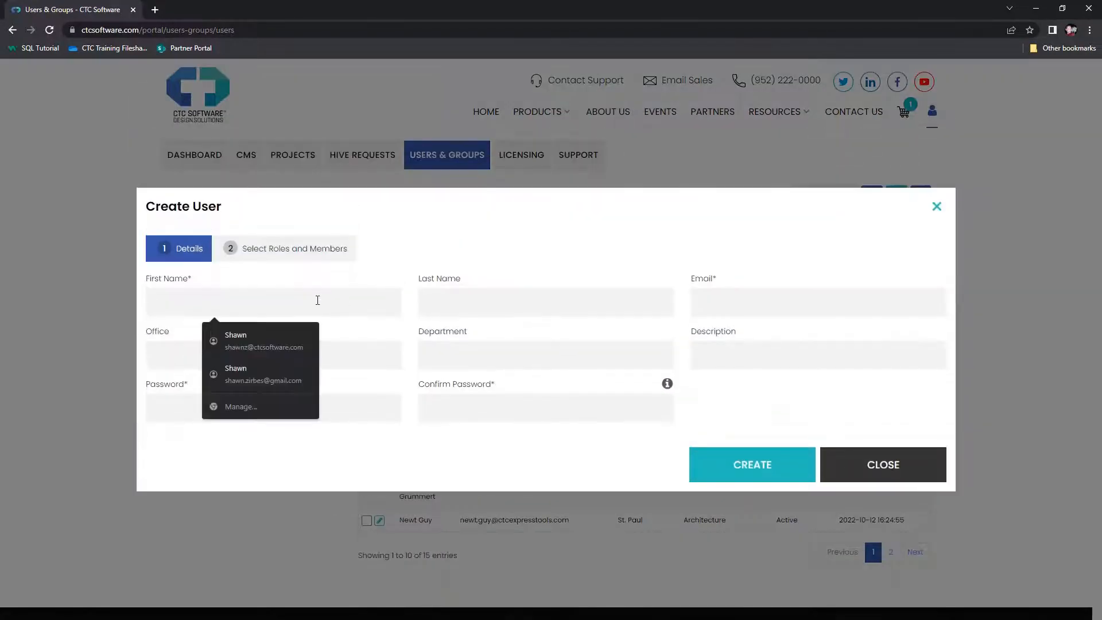
type("Some")
type("Person5")
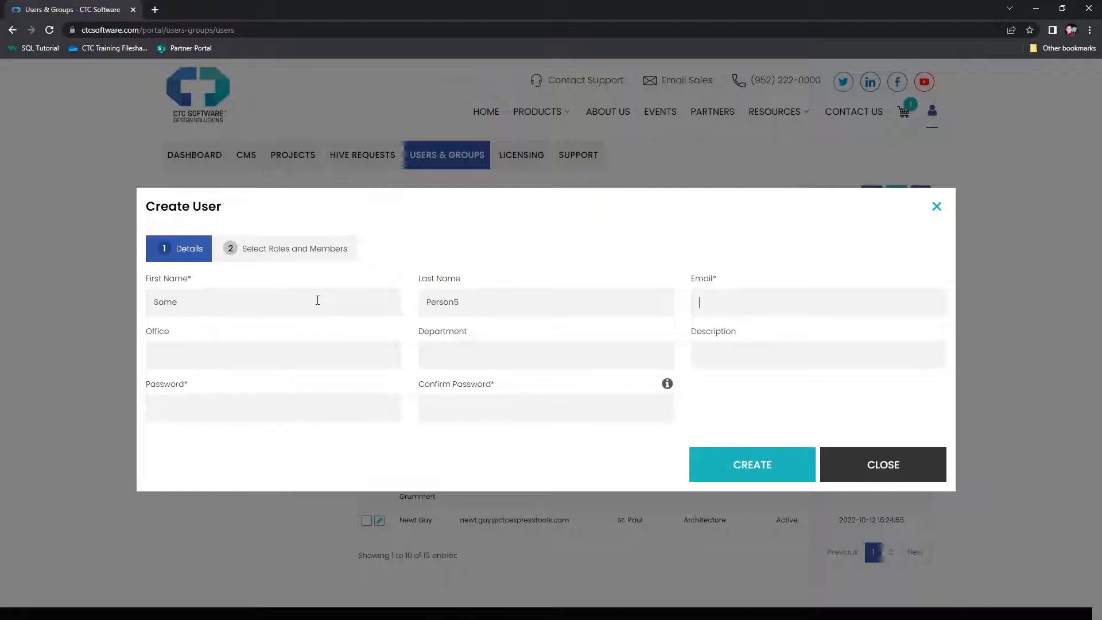
key("Tab")
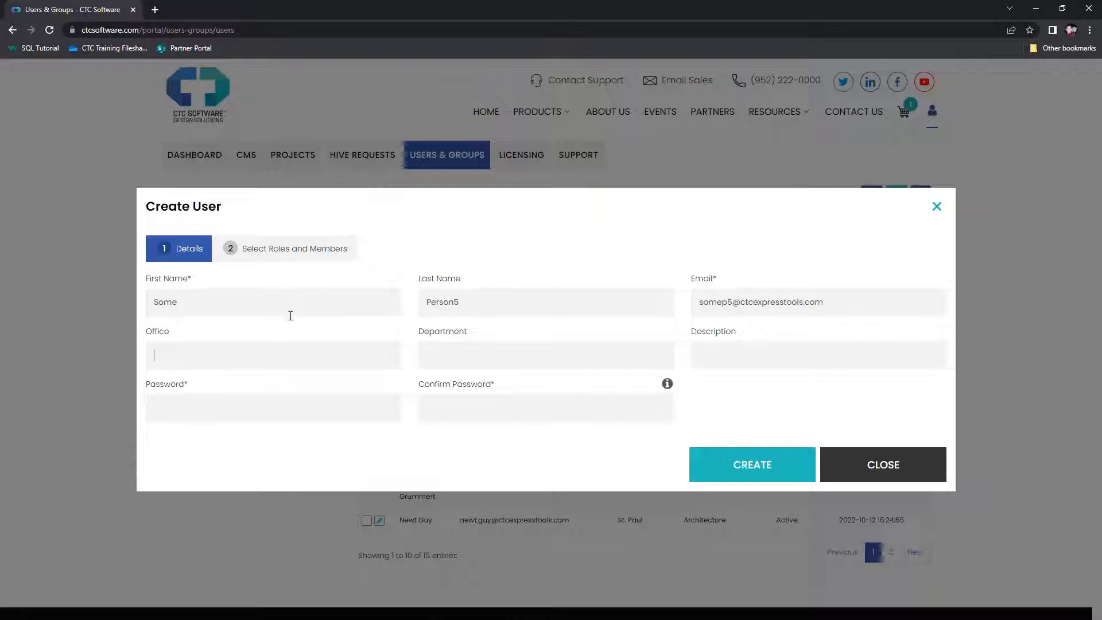
left_click(192, 408)
type("*******")
left_click(726, 476)
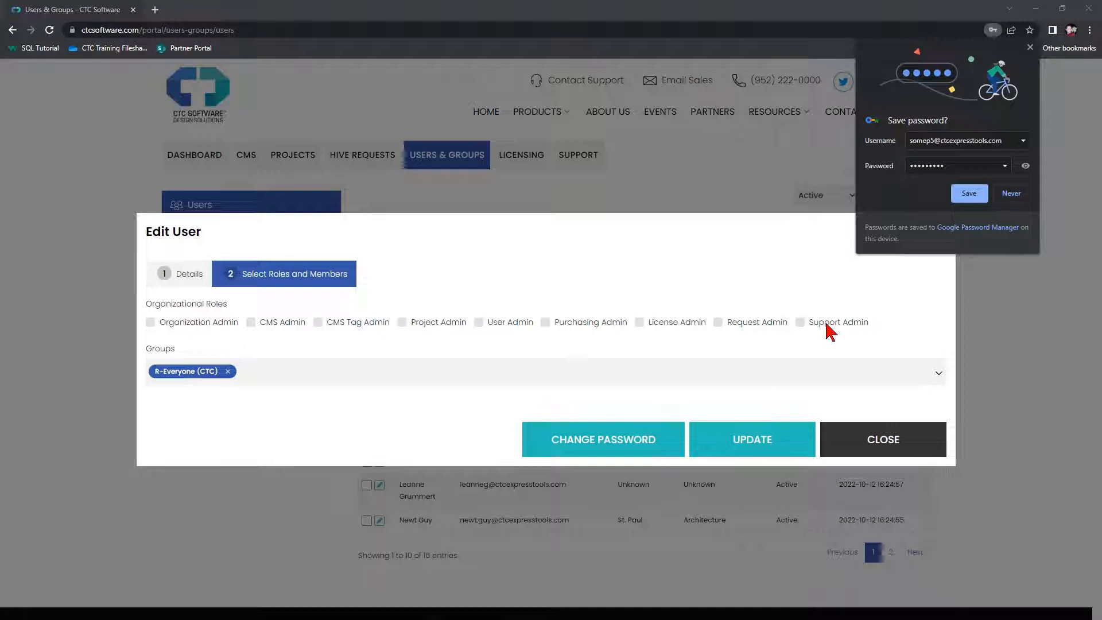
Review the Groups dropdown and close it, keeping only R-Everyone (CTC) assigned
left_click(303, 370)
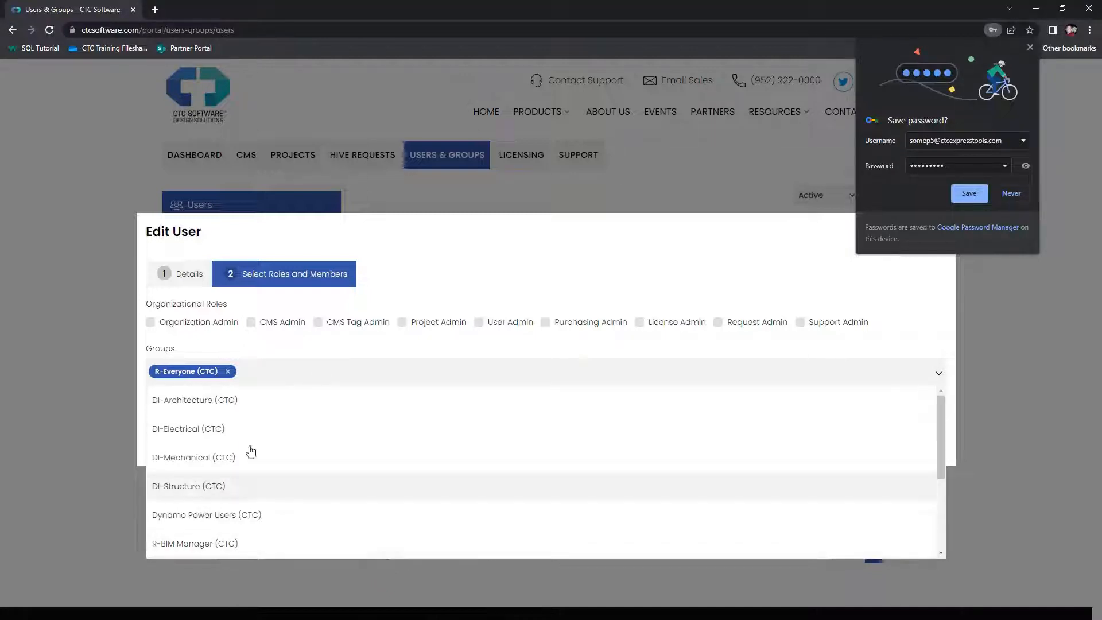
scroll(262, 463, "down", 1)
scroll(262, 463, "down", 3)
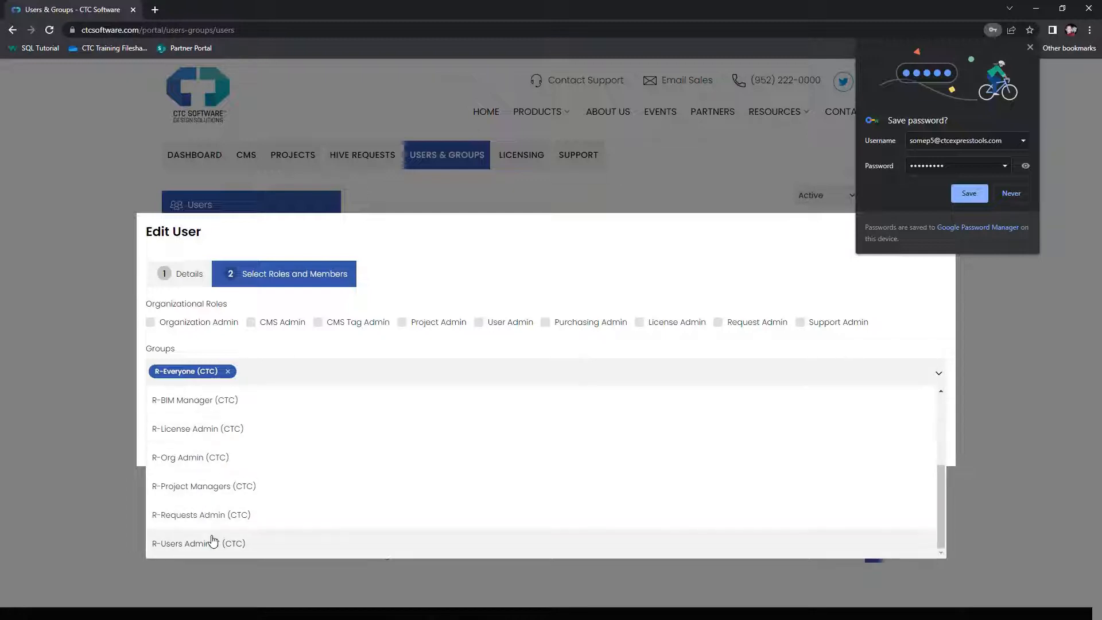
scroll(210, 534, "up", 3)
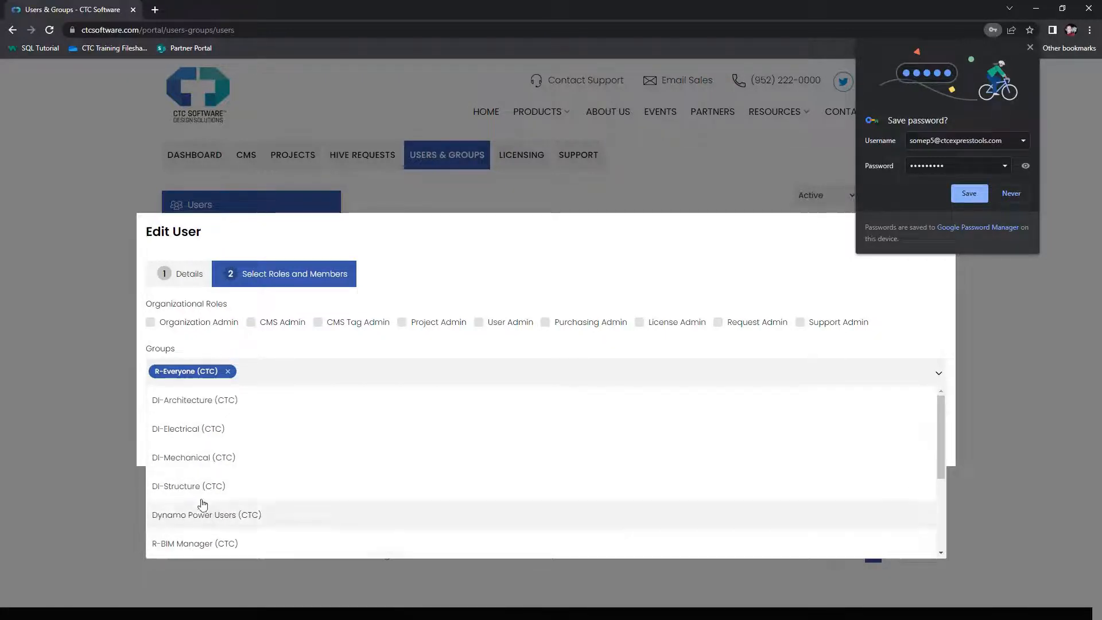
left_click(277, 355)
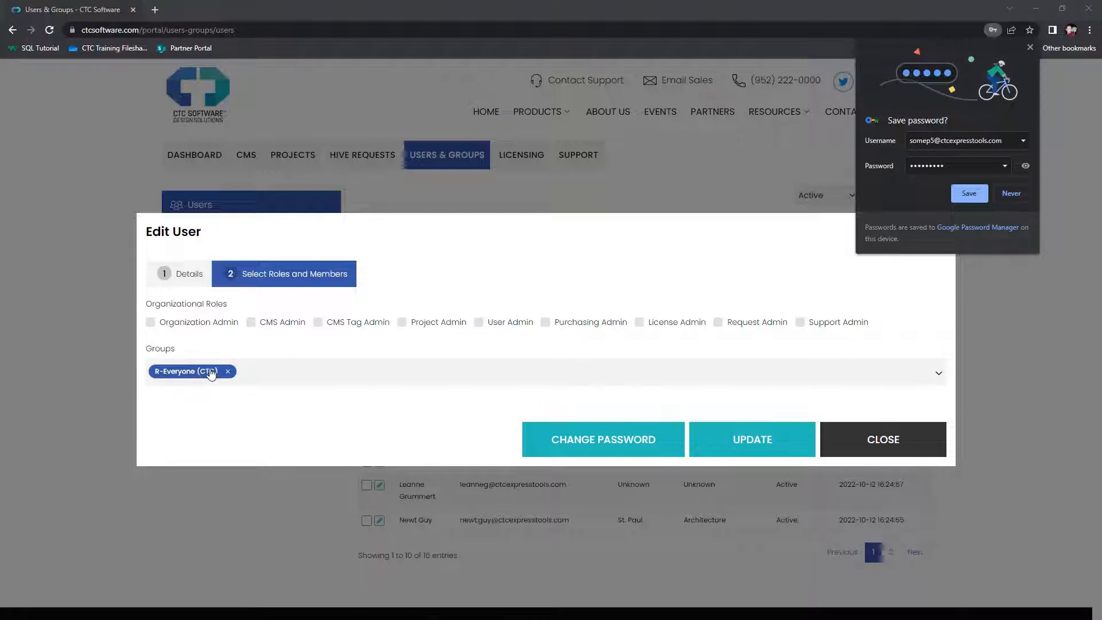
left_click(253, 371)
scroll(195, 430, "down", 2)
scroll(181, 448, "down", 2)
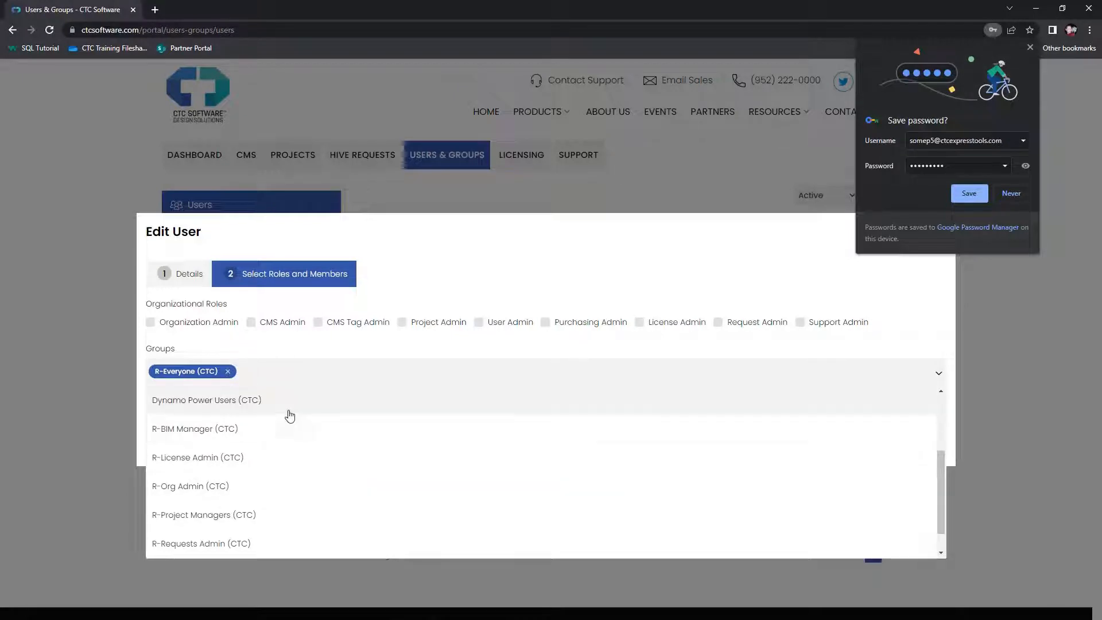
left_click(189, 373)
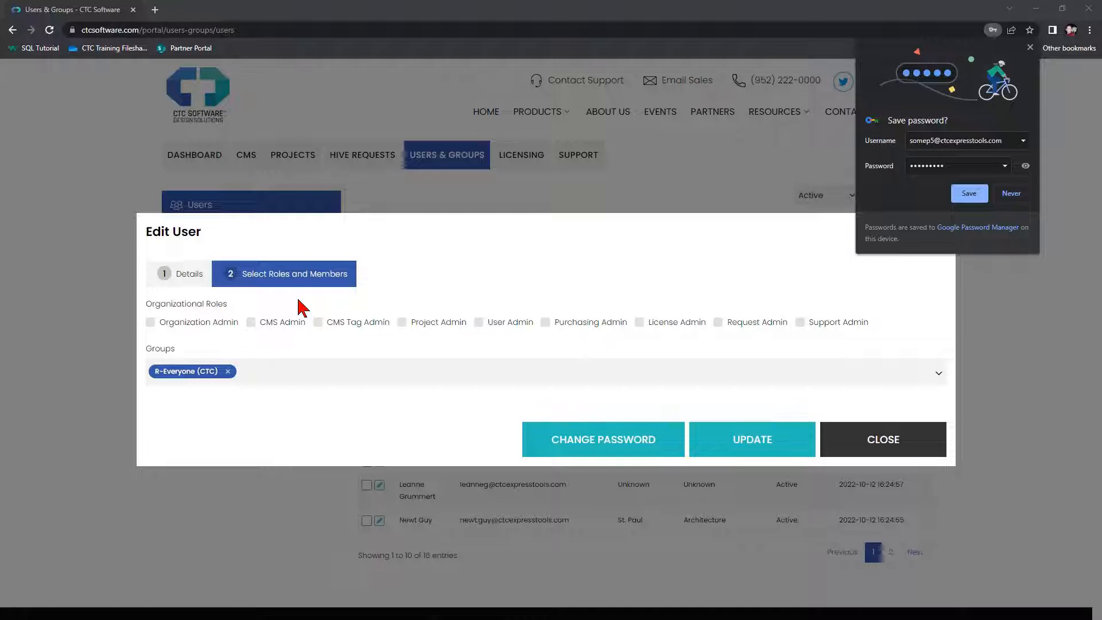
Save the new user with UPDATE and show 25 users per page to check all 16
left_click(732, 452)
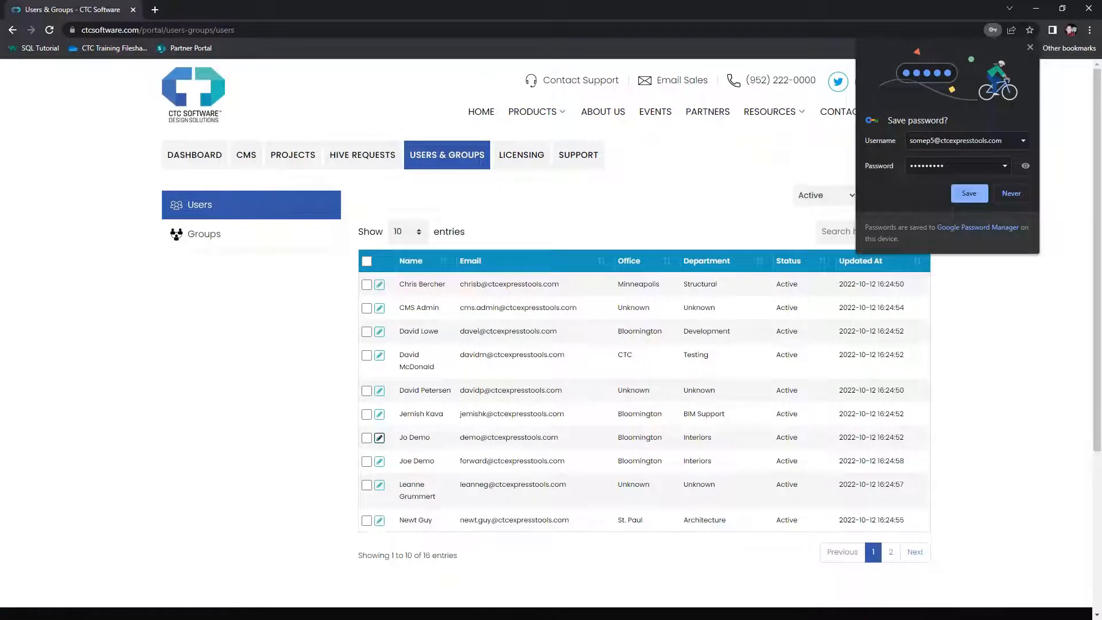
left_click(408, 231)
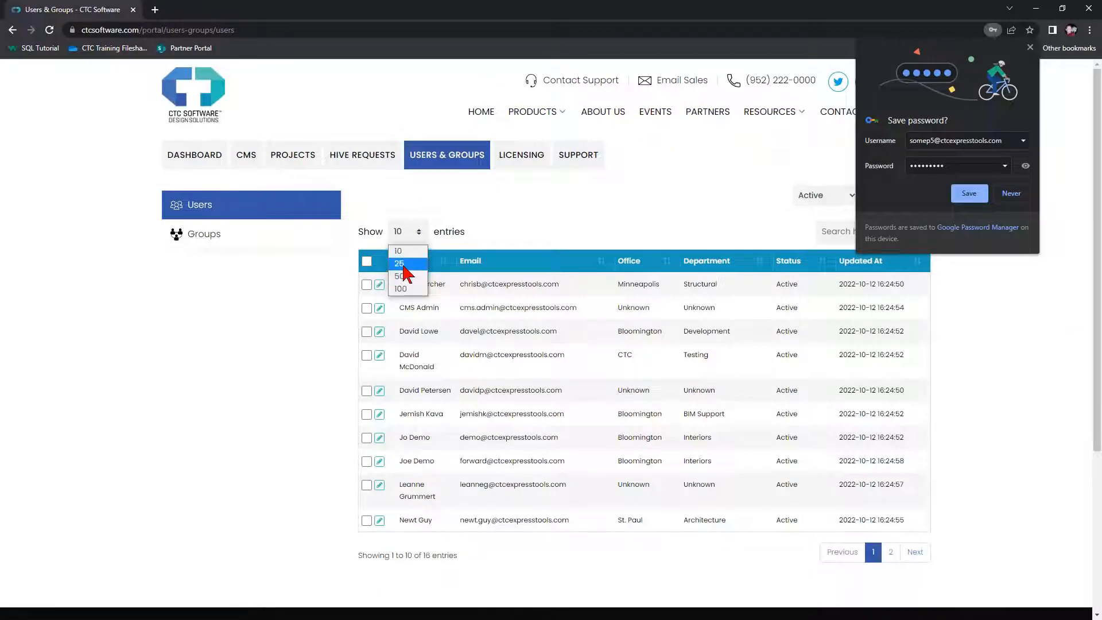
left_click(402, 276)
scroll(339, 468, "down", 5)
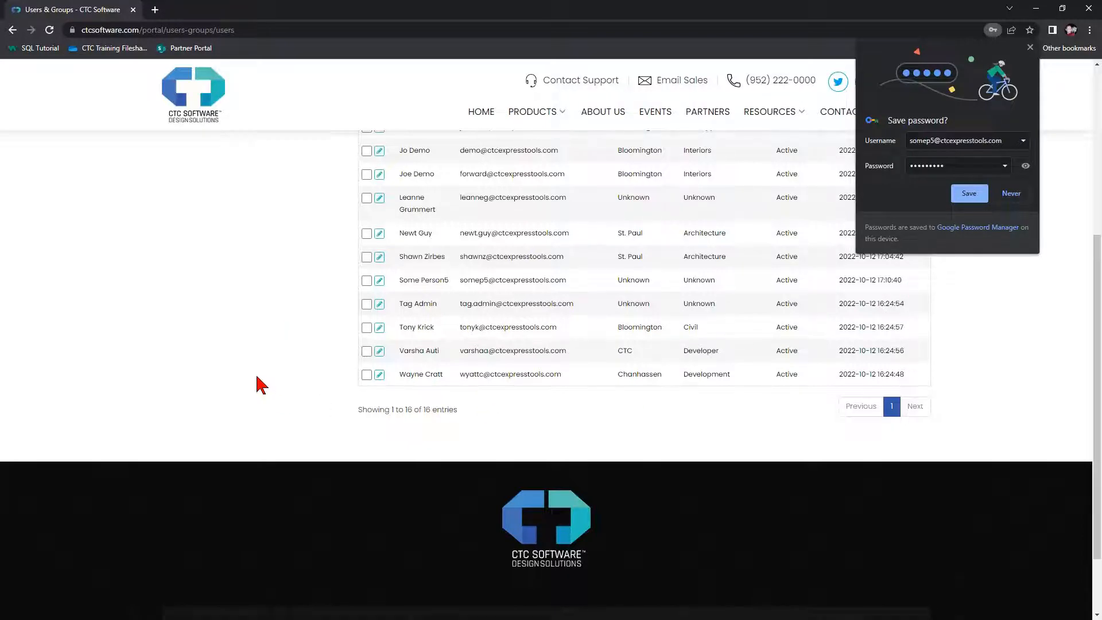
scroll(261, 385, "up", 5)
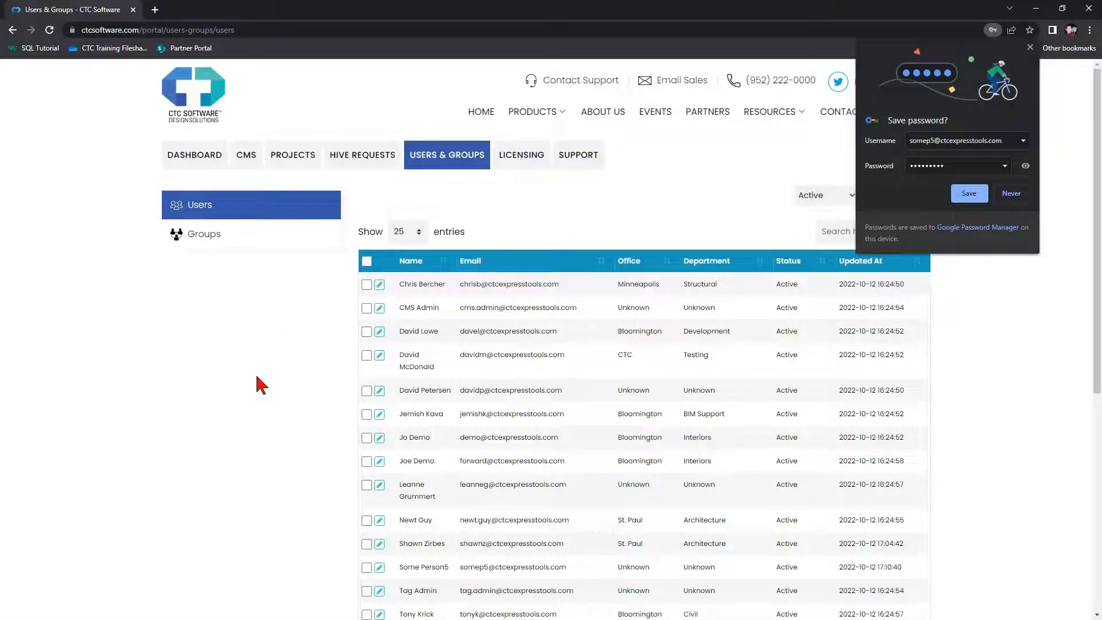
scroll(261, 385, "down", 2)
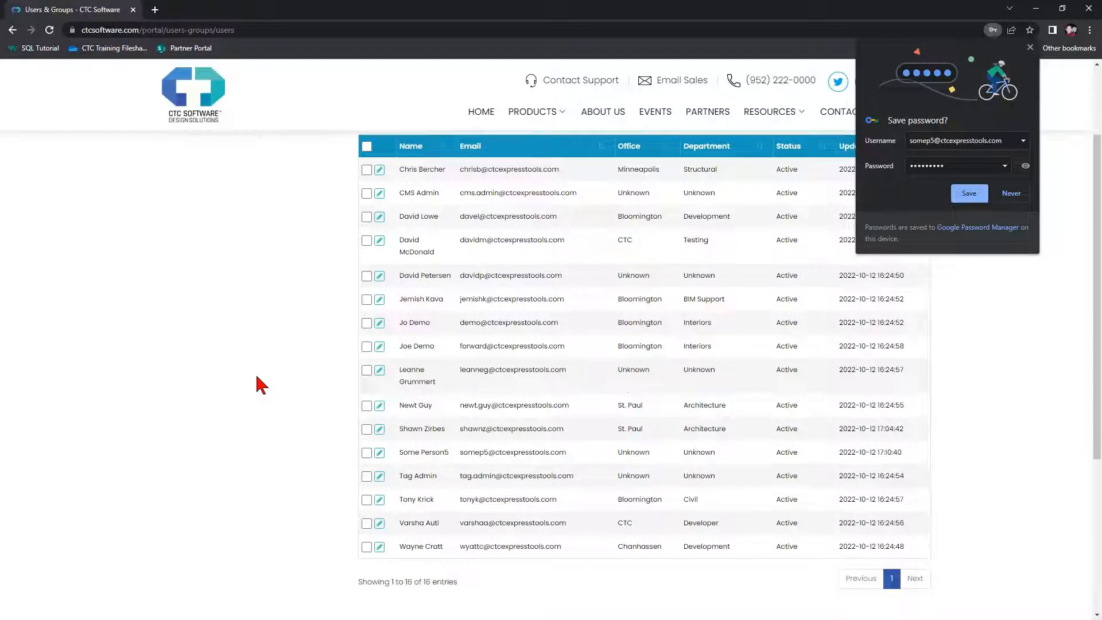
scroll(261, 384, "up", 2)
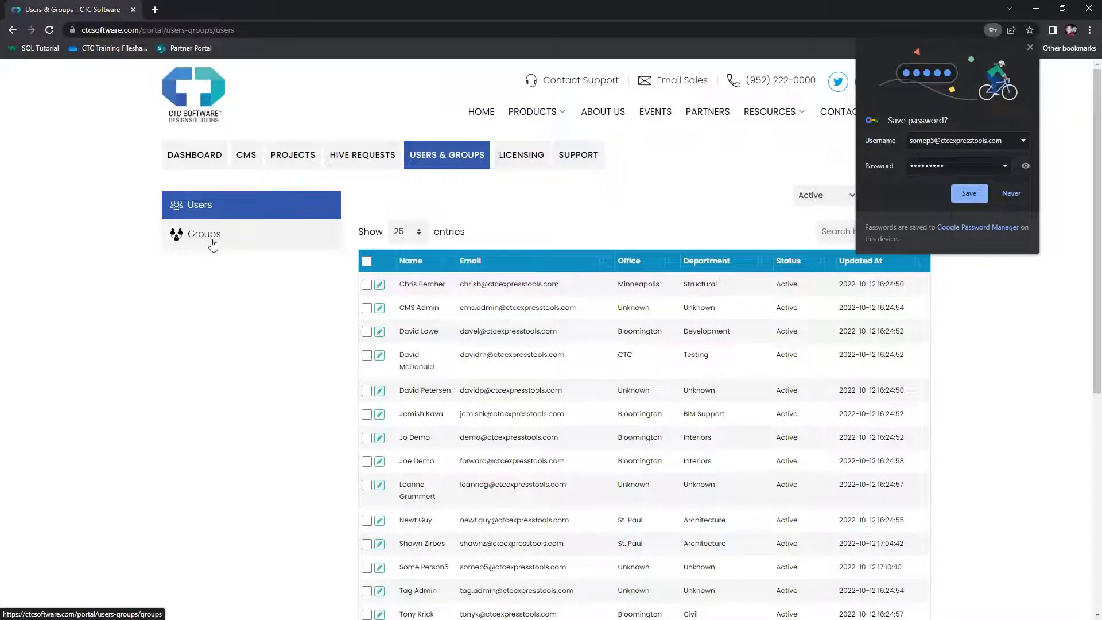
Switch to the Groups list and show 25 groups per page
left_click(212, 244)
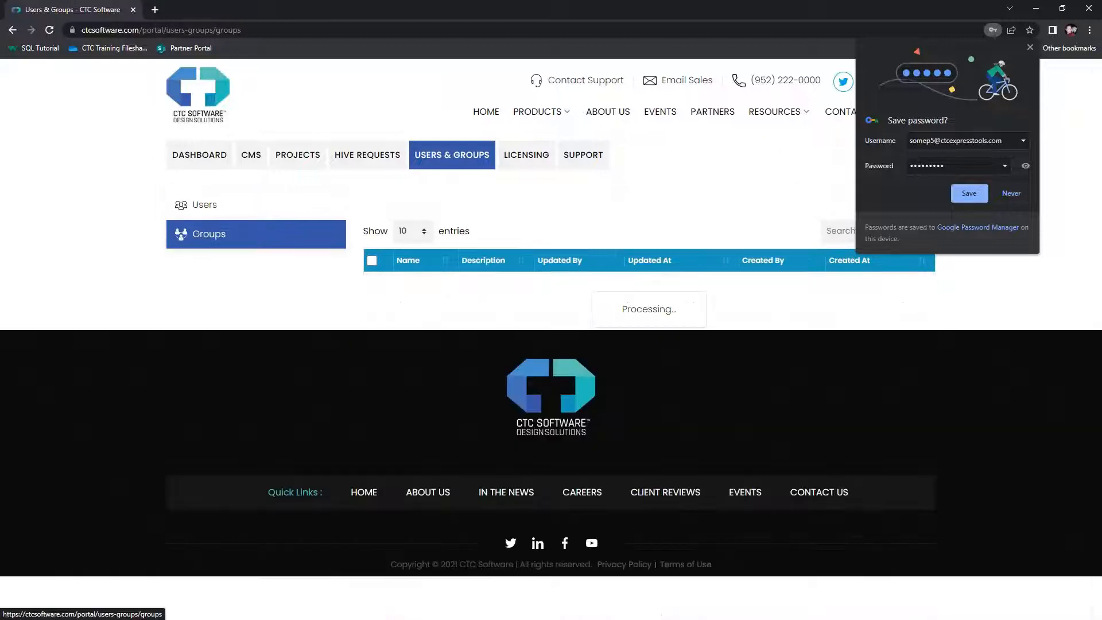
scroll(442, 313, "down", 3)
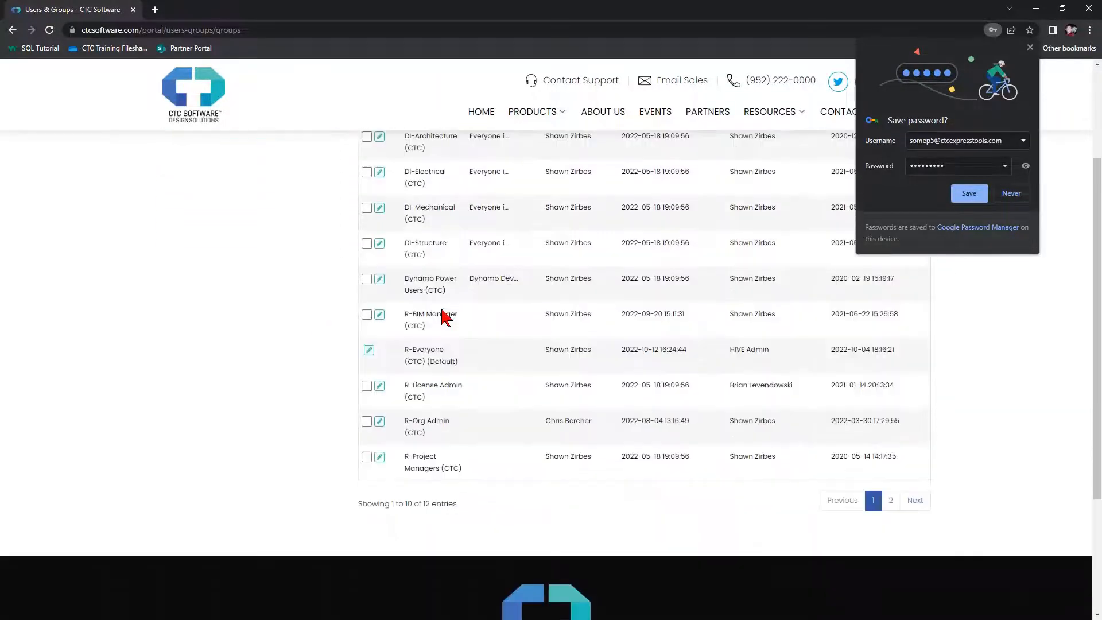
scroll(450, 454, "up", 3)
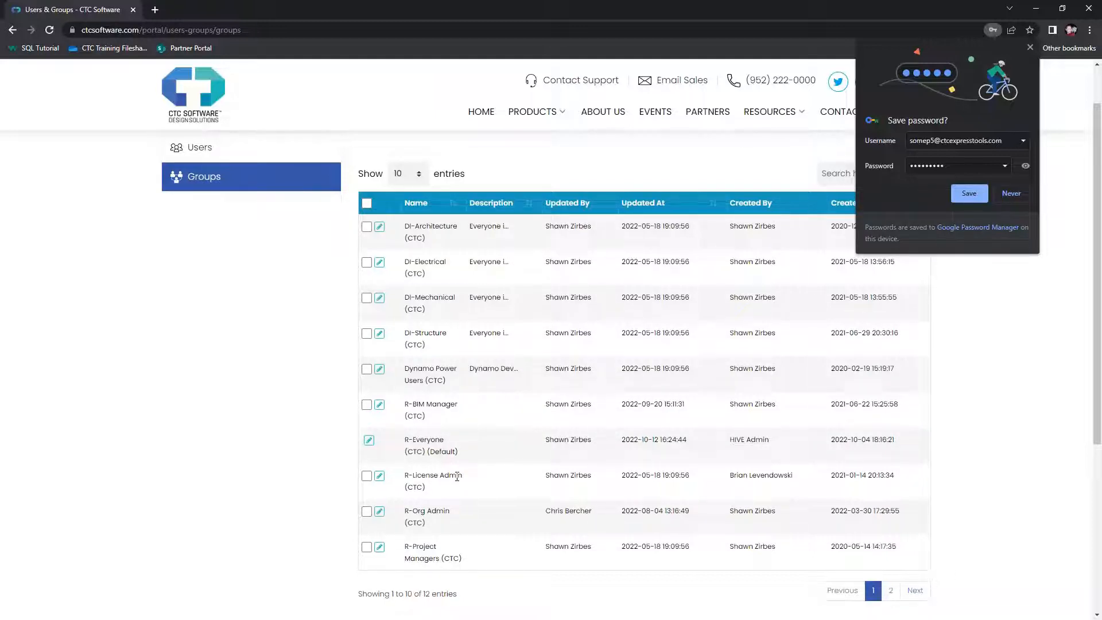
left_click(416, 175)
left_click(415, 205)
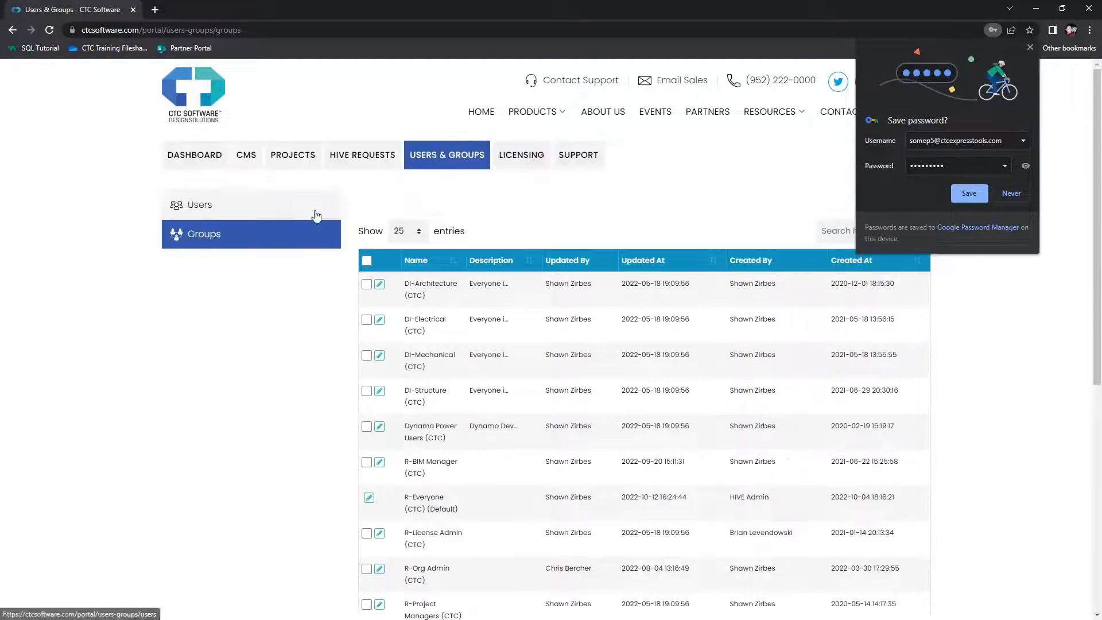
scroll(295, 286, "down", 2)
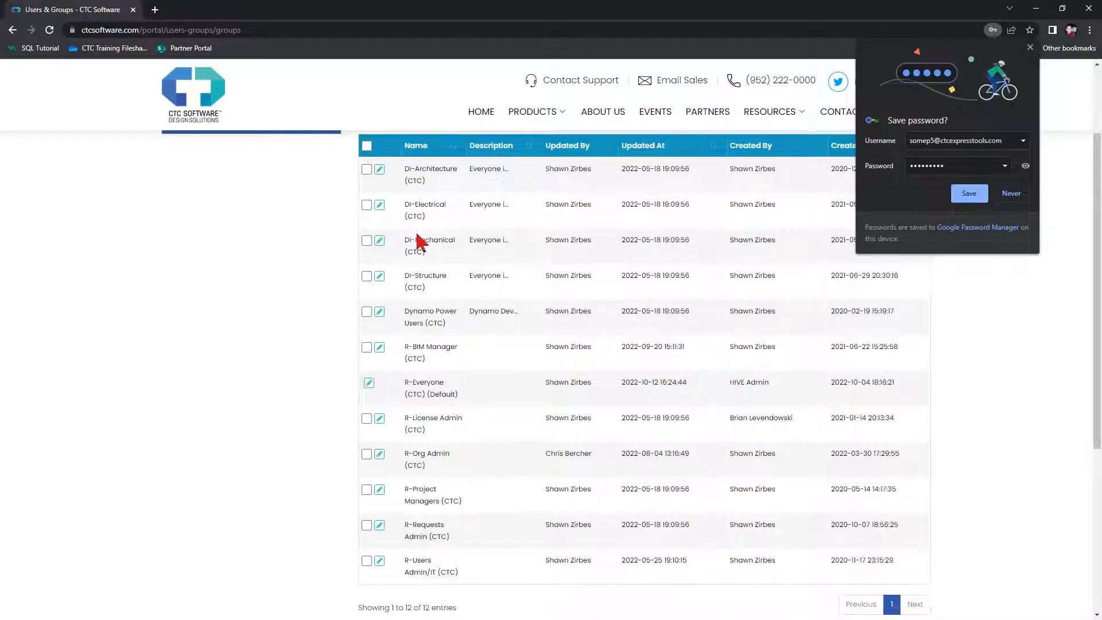
Highlight the DI prefixes of DI-Architecture and DI-Electrical and the (Default) label on R-Everyone (CTC)
double_click(408, 168)
double_click(408, 205)
left_click_drag(426, 395, 462, 397)
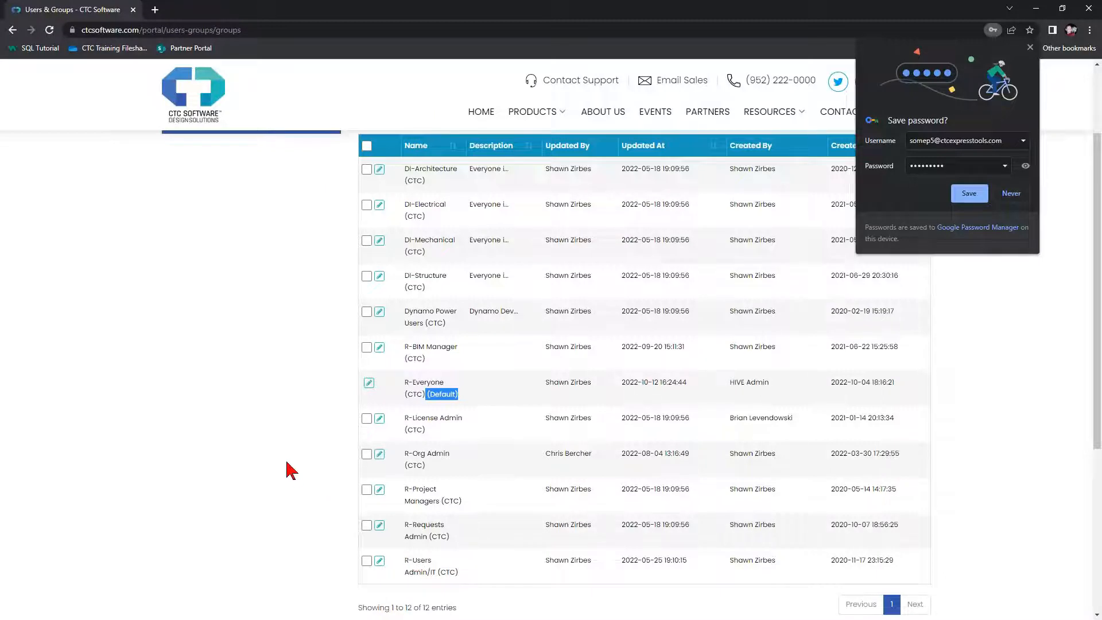
scroll(291, 471, "up", 1)
scroll(292, 471, "up", 2)
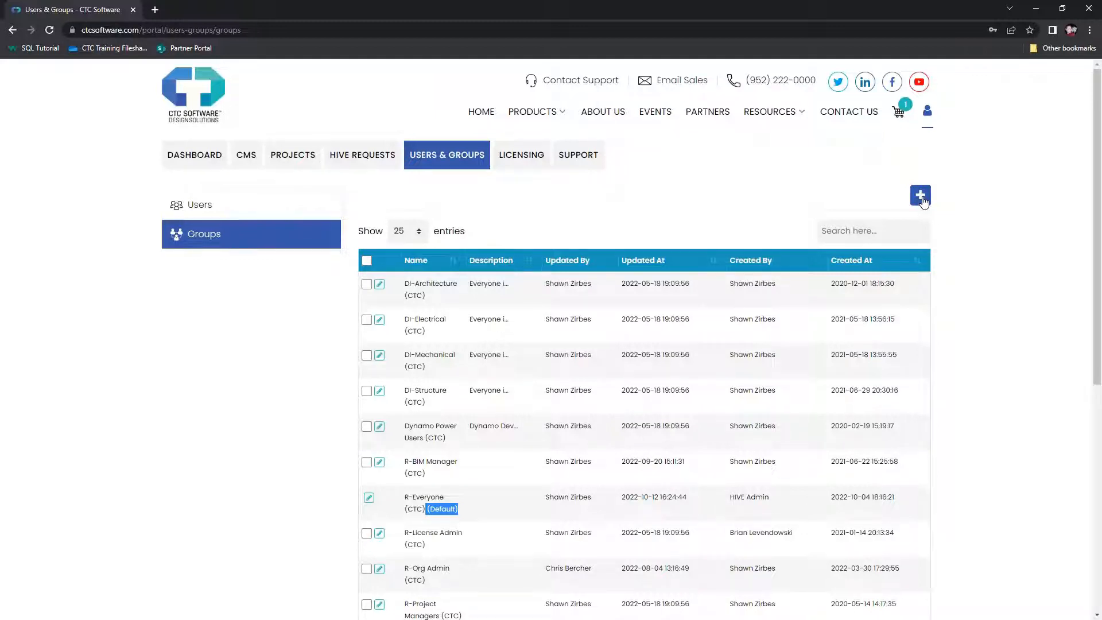
Create a group named 'R-Project Architects (CTC)' in the Create Group dialog
left_click(920, 196)
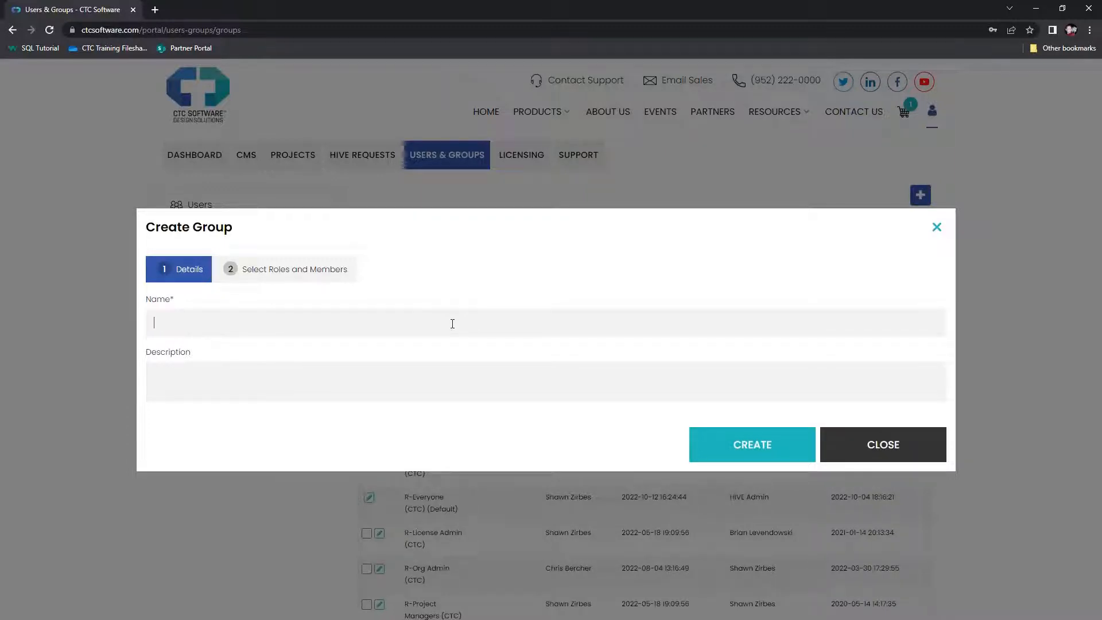
type("R-Project Architects (CTC)")
left_click_drag(236, 323, 263, 322)
left_click(268, 325)
left_click(267, 364)
left_click(744, 453)
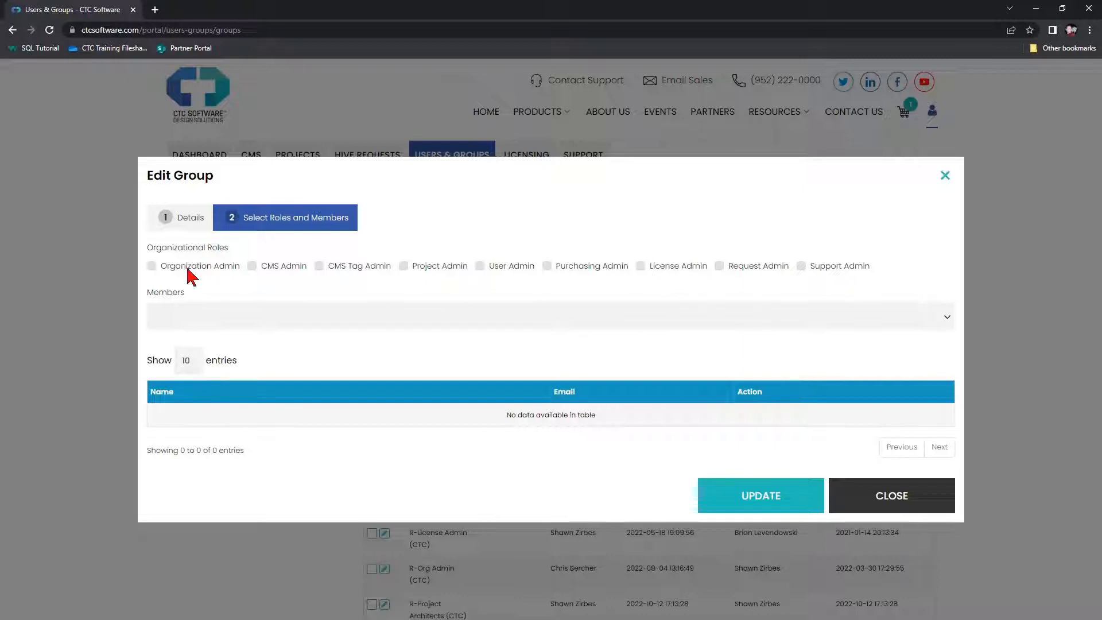
Search for a portal user by name and add them as the group's member
left_click(204, 315)
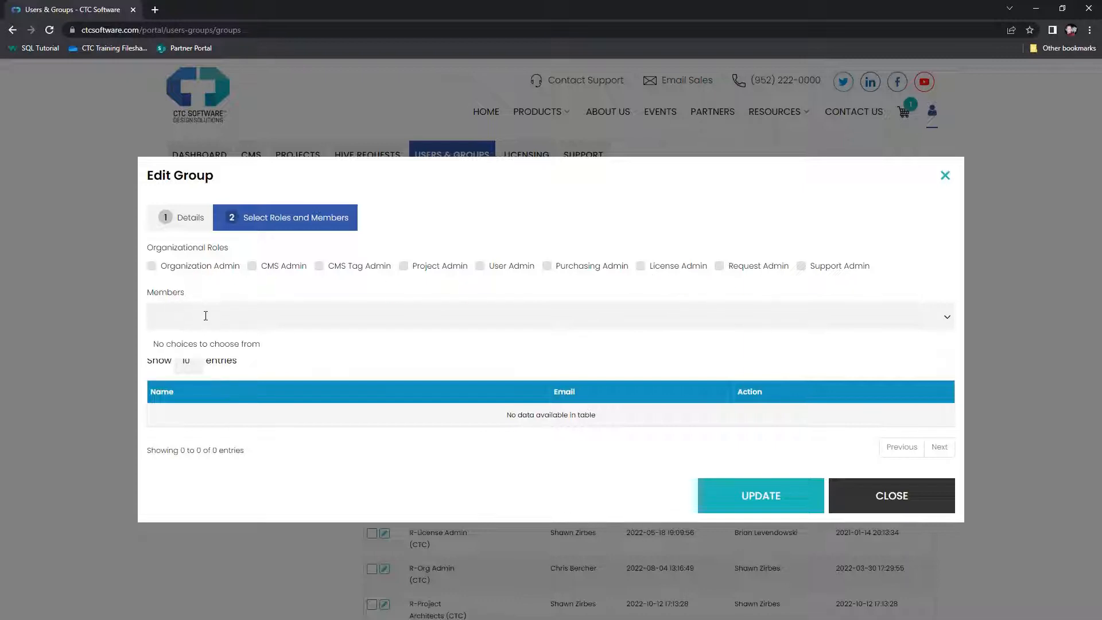
type("shawn")
left_click(189, 343)
left_click(267, 295)
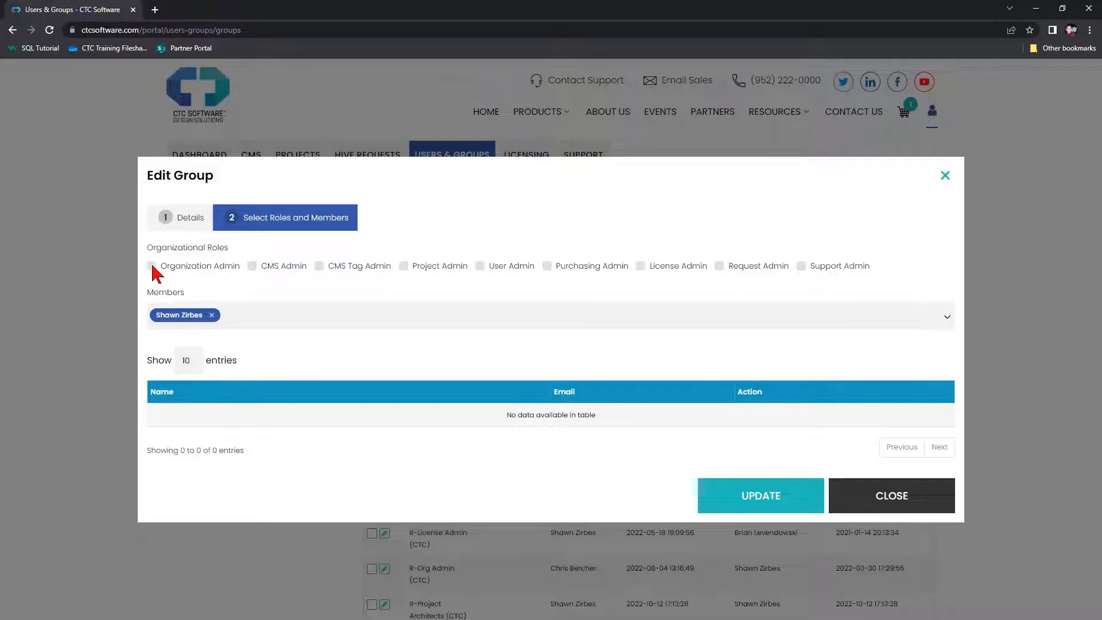
Toggle the Organization Admin role on and off, leaving it unchecked
left_click(152, 266)
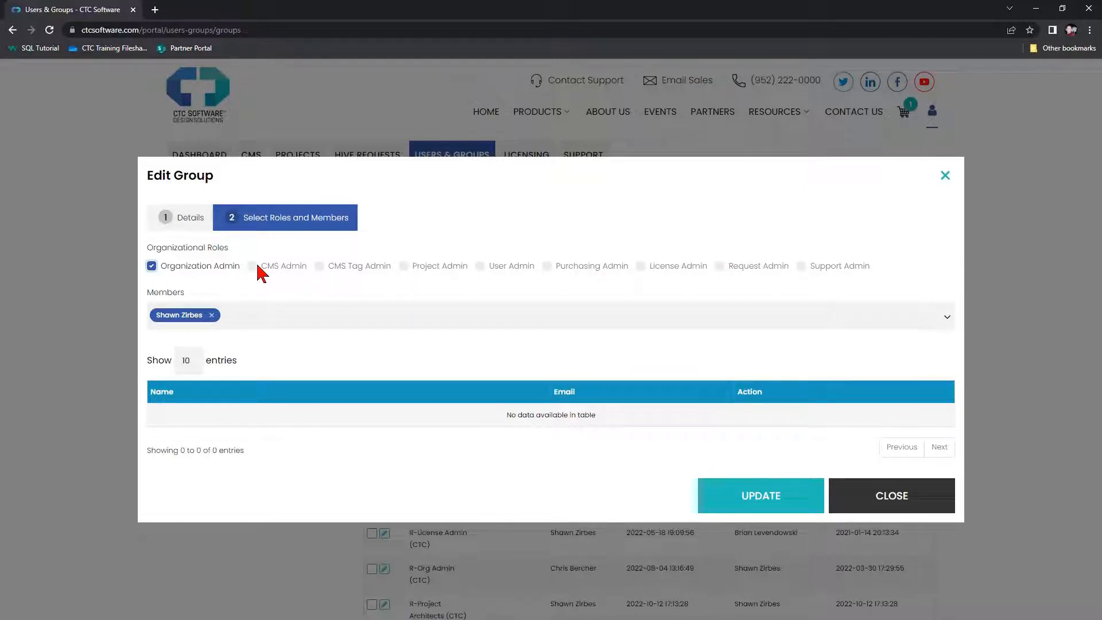
left_click(151, 266)
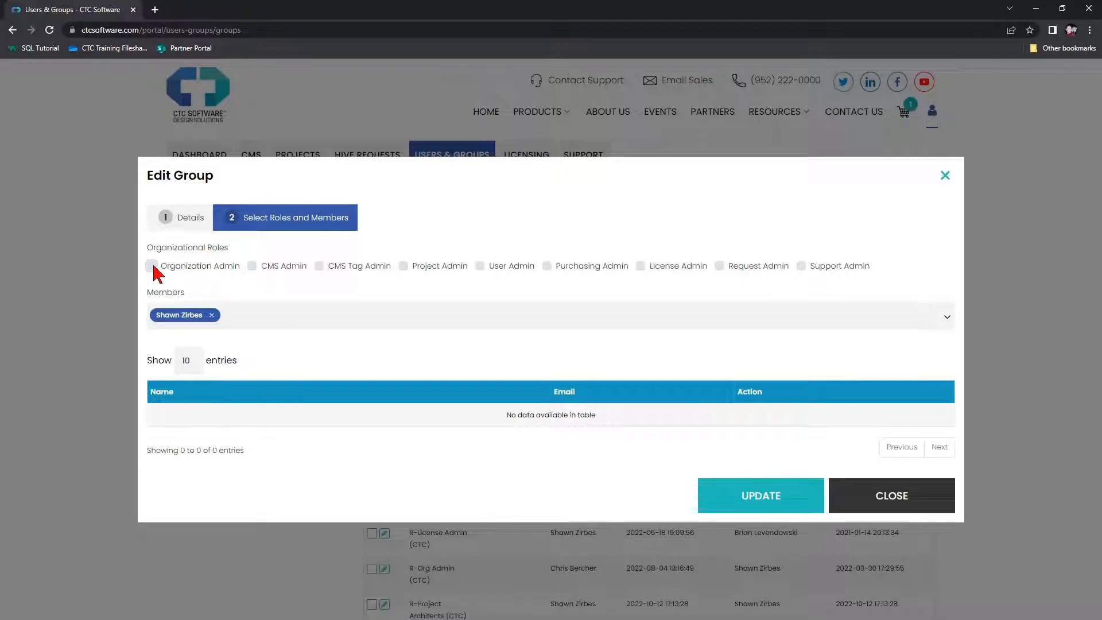
left_click(152, 266)
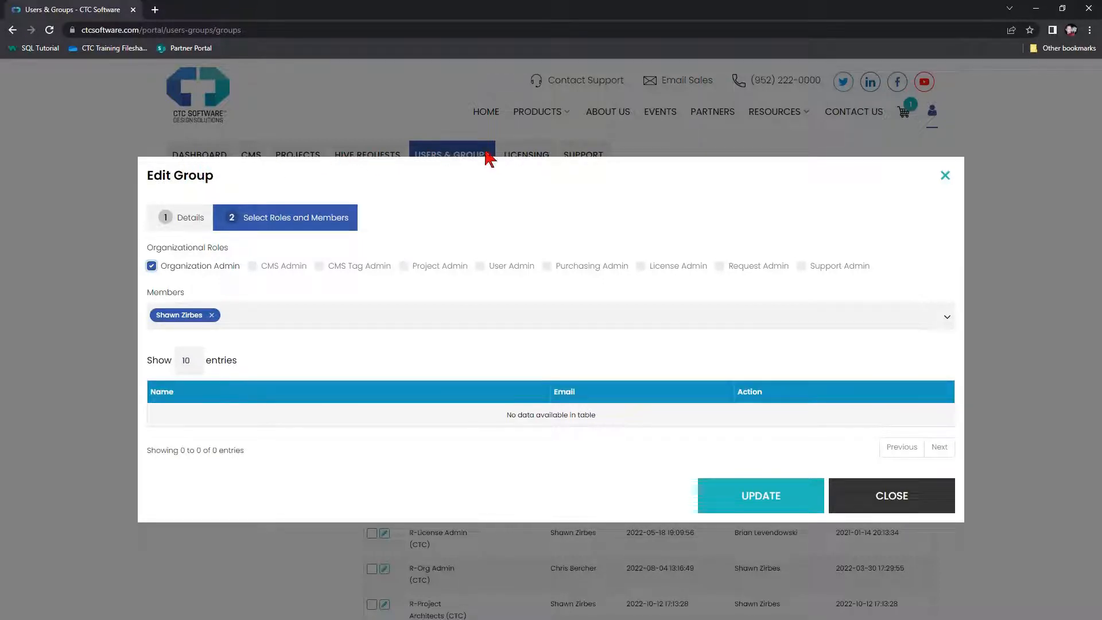
left_click(186, 273)
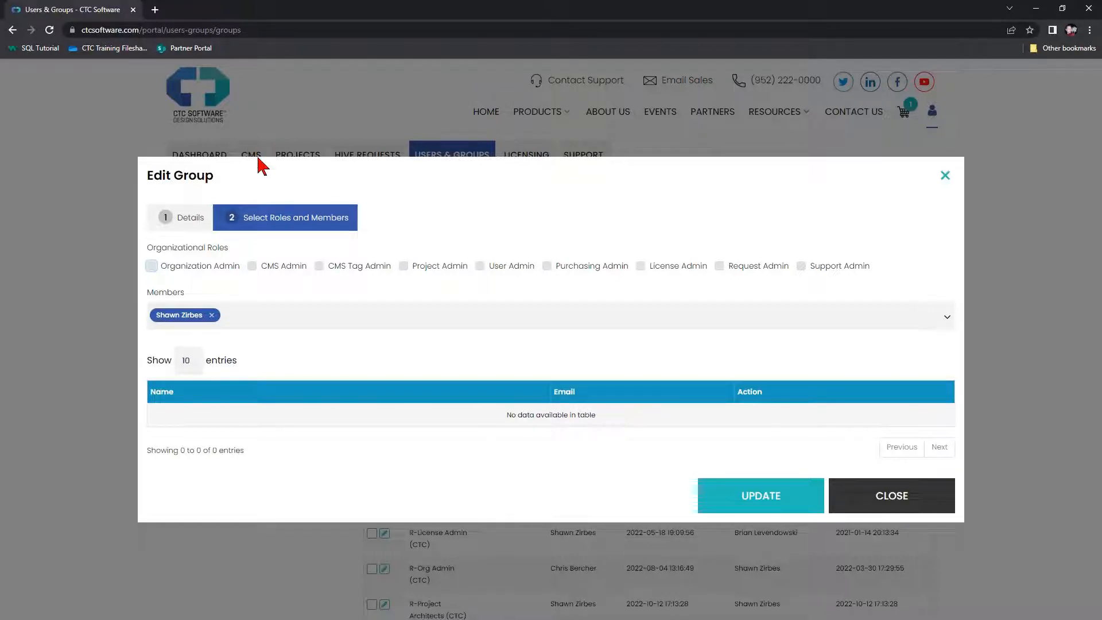
Try the CMS Admin and CMS Tag Admin roles, then tick Project Admin for the group
left_click(251, 266)
left_click(319, 266)
left_click(320, 266)
left_click(403, 265)
left_click(403, 266)
left_click(404, 265)
left_click(480, 267)
left_click(480, 266)
left_click(547, 266)
left_click(640, 266)
key("alt+Tab")
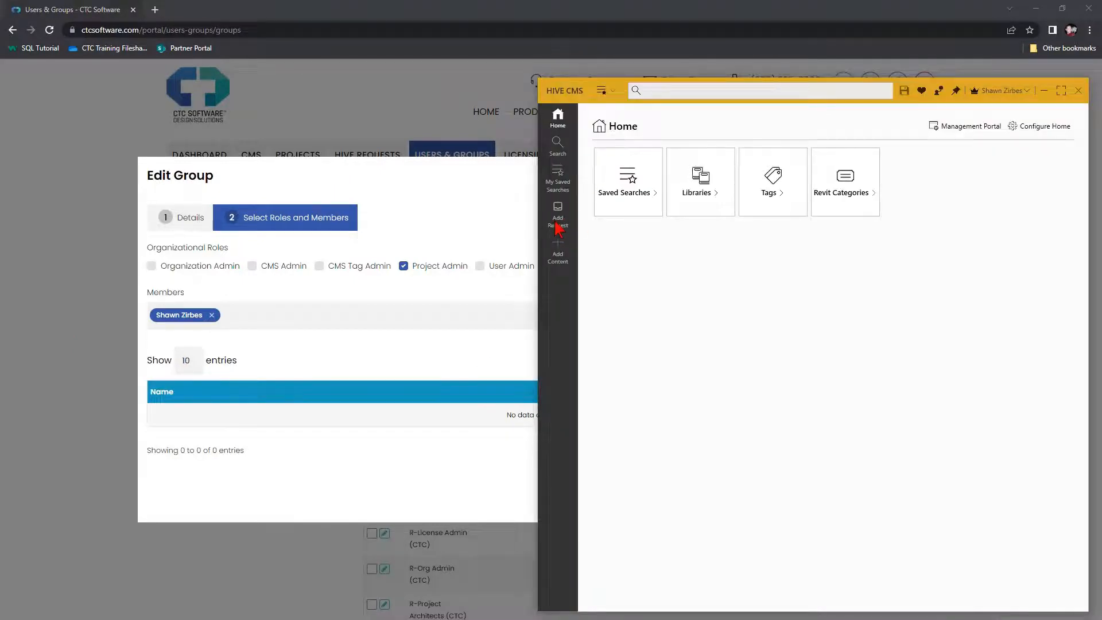
left_click(469, 217)
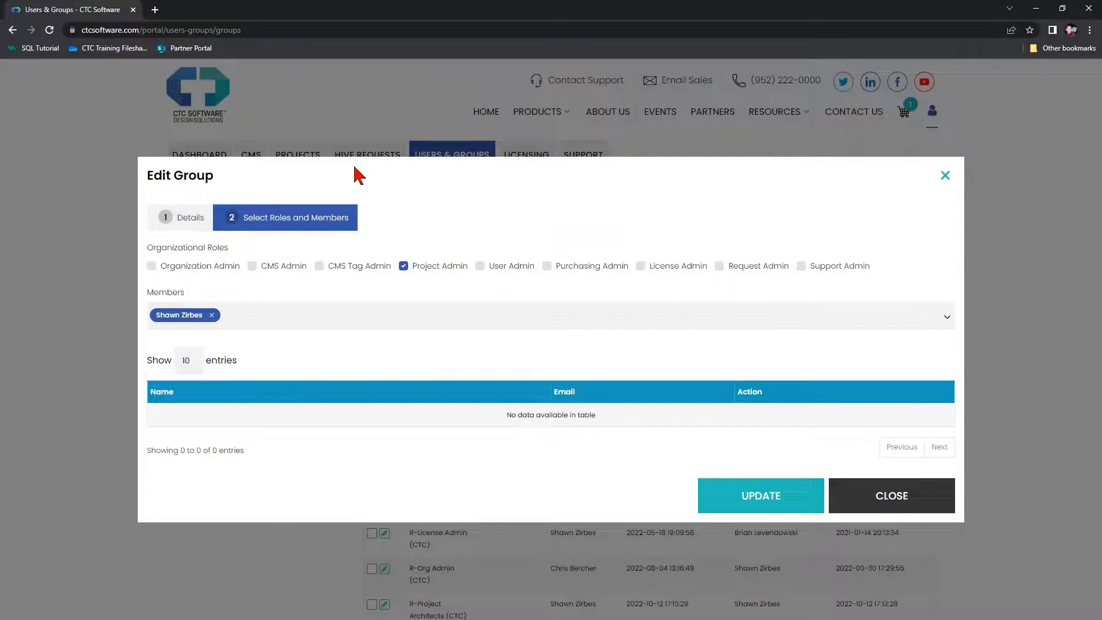
Leave R-Project Architects (CTC) with only the Project Admin role checked and save the group
left_click(719, 266)
left_click(252, 265)
left_click(481, 266)
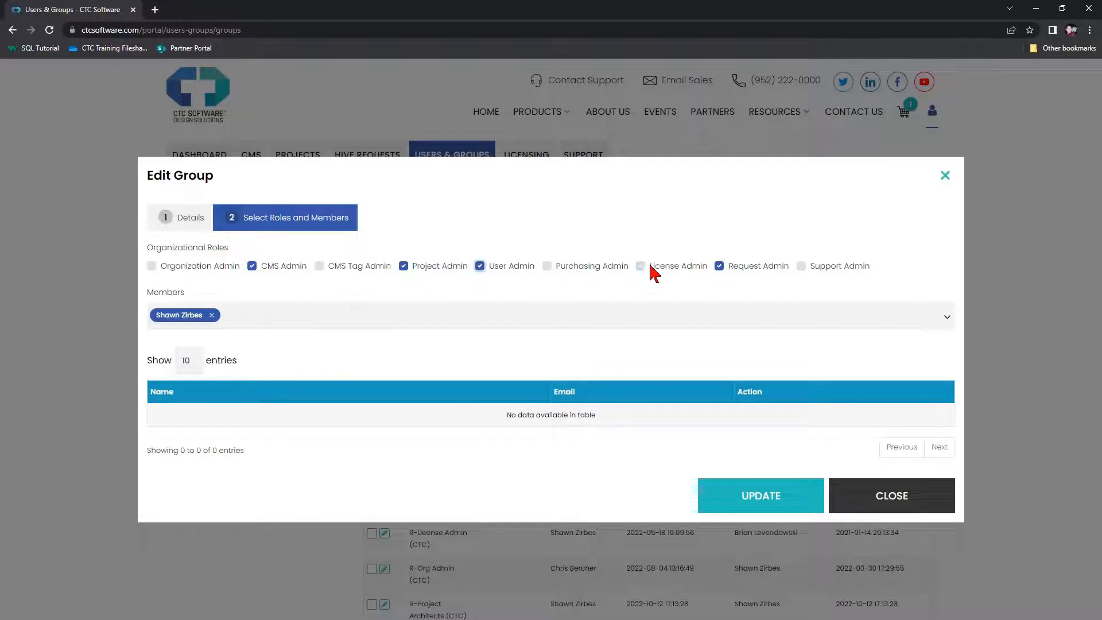
left_click(803, 267)
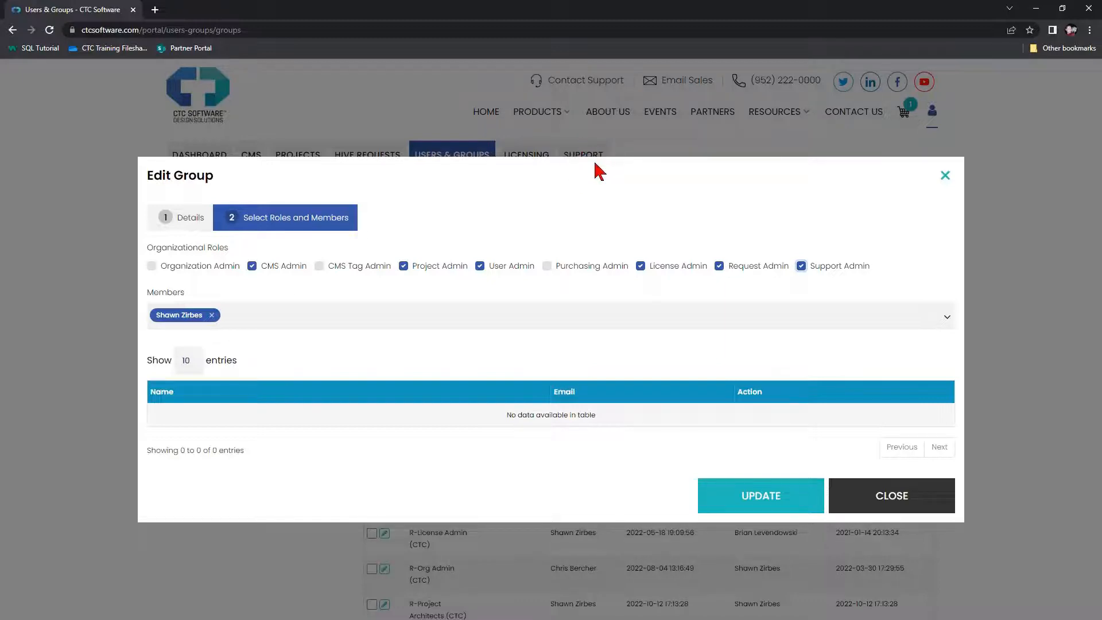
left_click(801, 266)
left_click(719, 267)
left_click(641, 267)
left_click(253, 266)
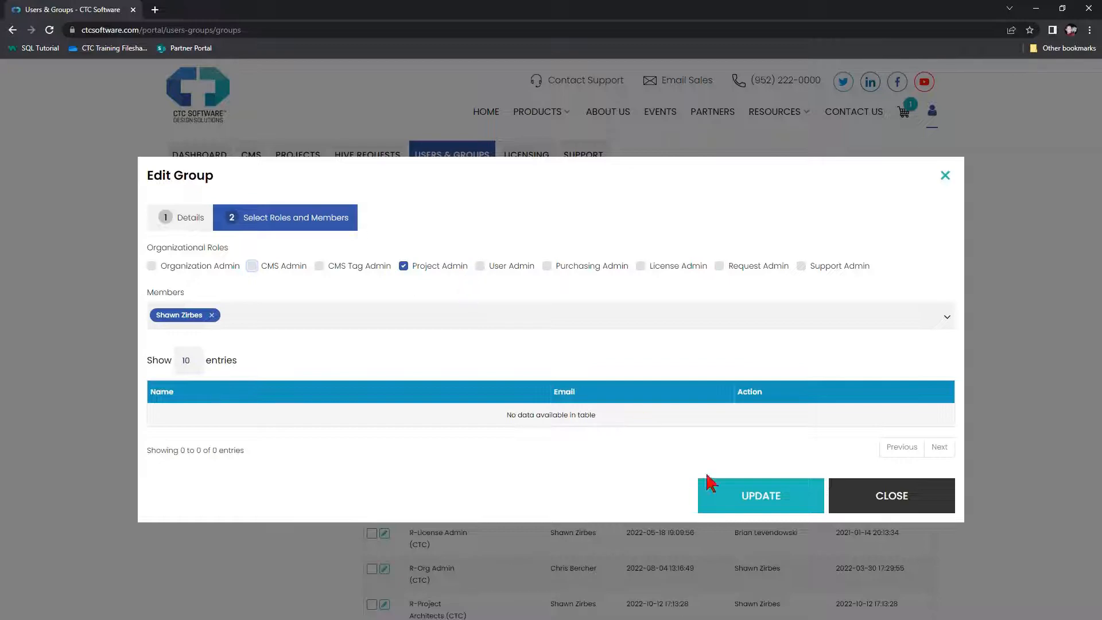
left_click(746, 508)
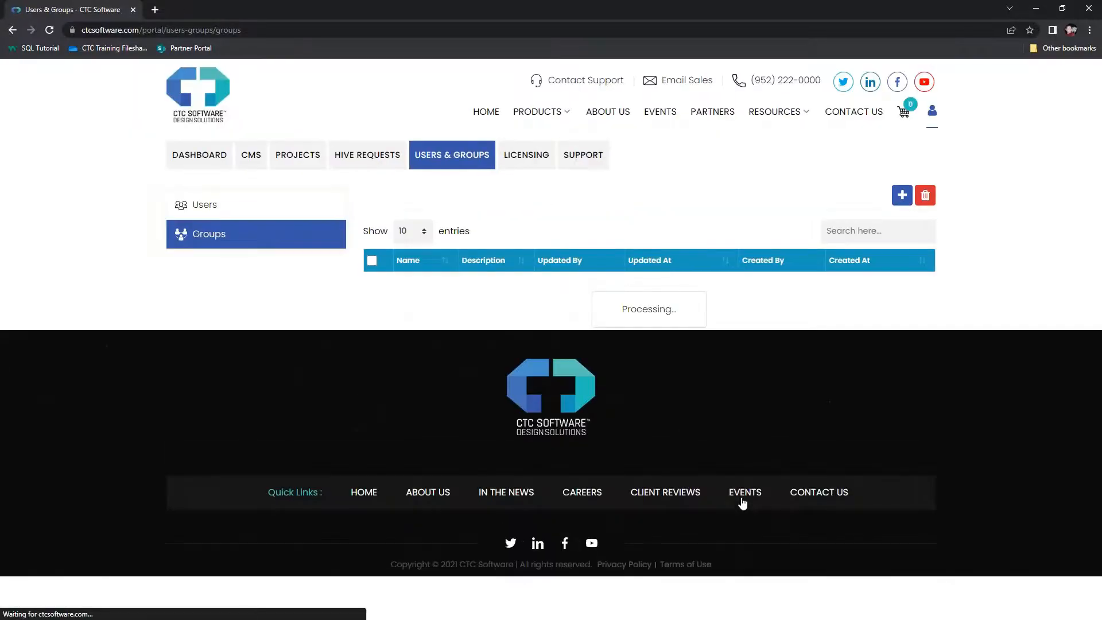
Change the Groups table's Show entries setting from 10 to 25
scroll(335, 371, "down", 4)
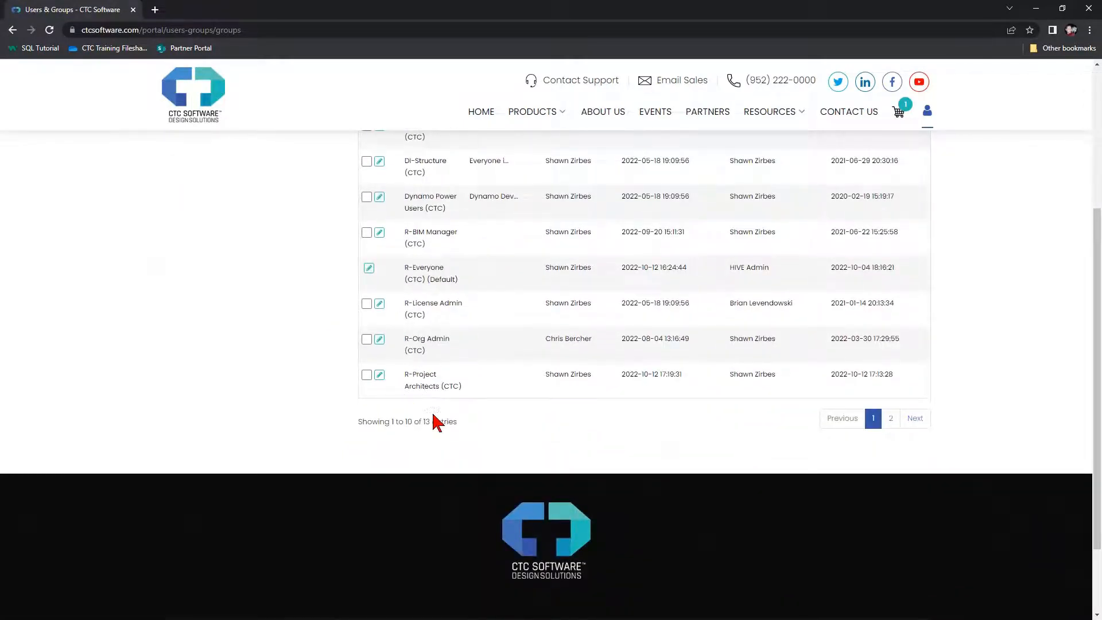
scroll(368, 442, "up", 3)
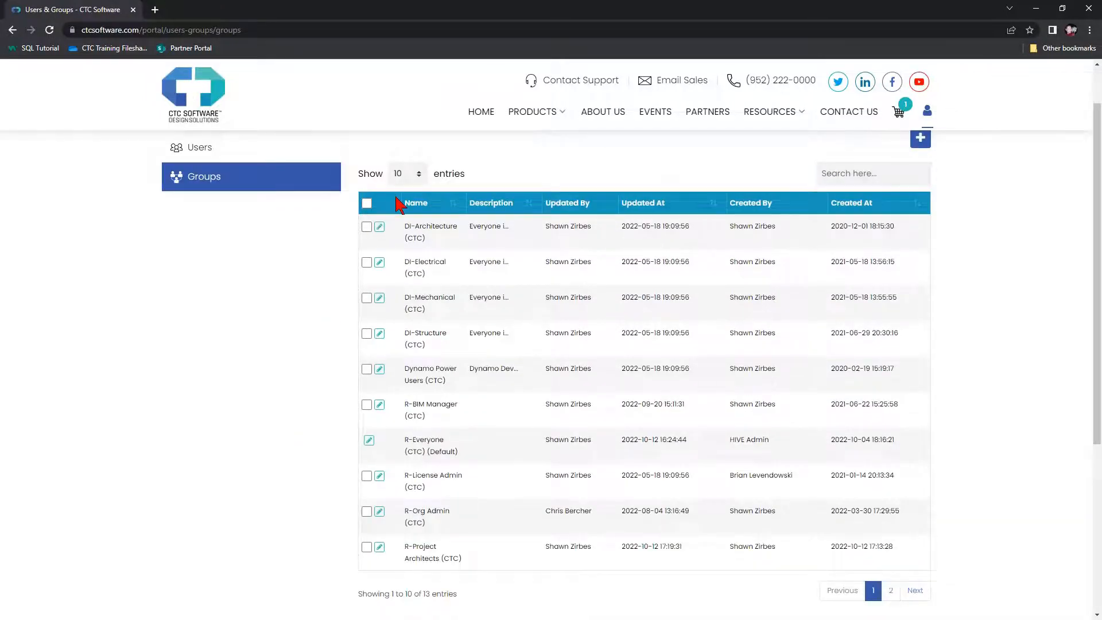
scroll(399, 201, "up", 1)
left_click(407, 231)
left_click(399, 262)
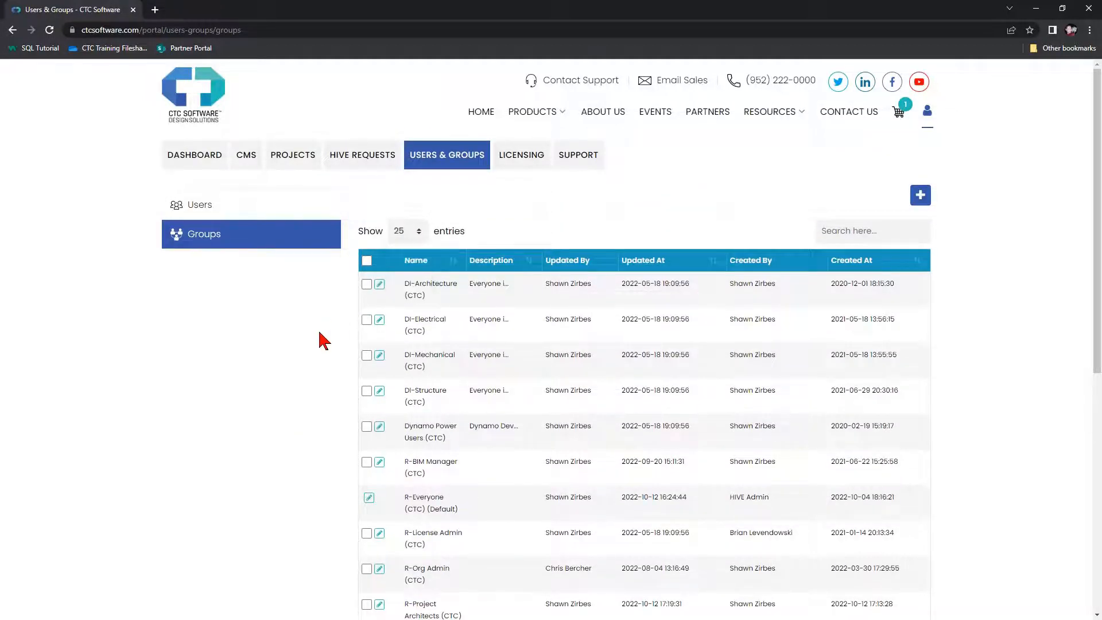
Highlight the R-Project Managers (CTC) and R-Project Architects (CTC) group names in the list
scroll(319, 379, "down", 5)
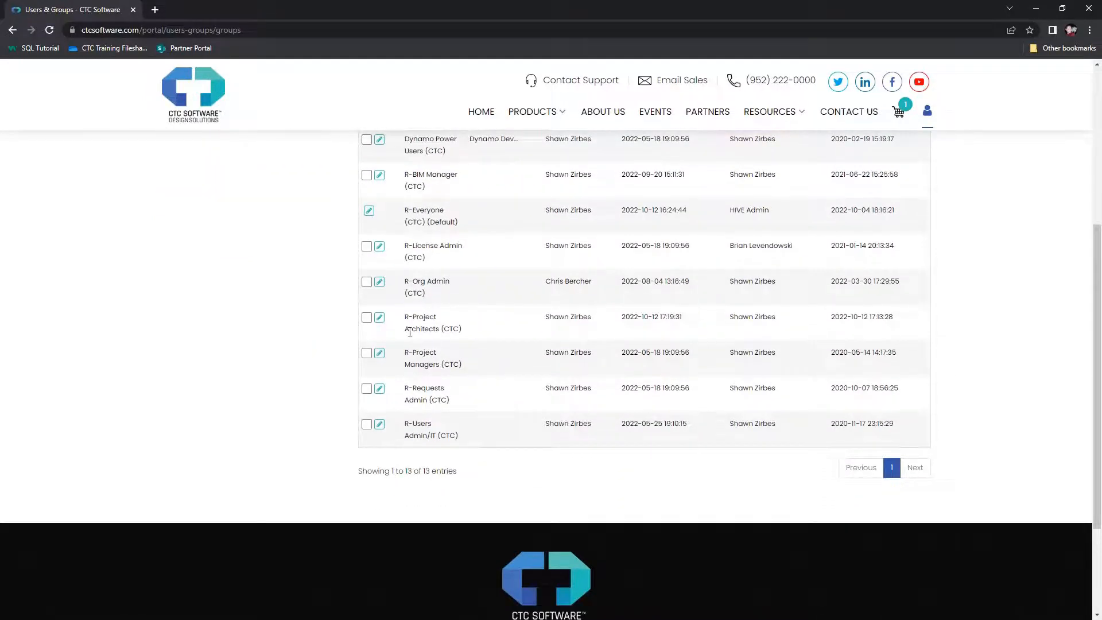
left_click_drag(405, 352, 461, 367)
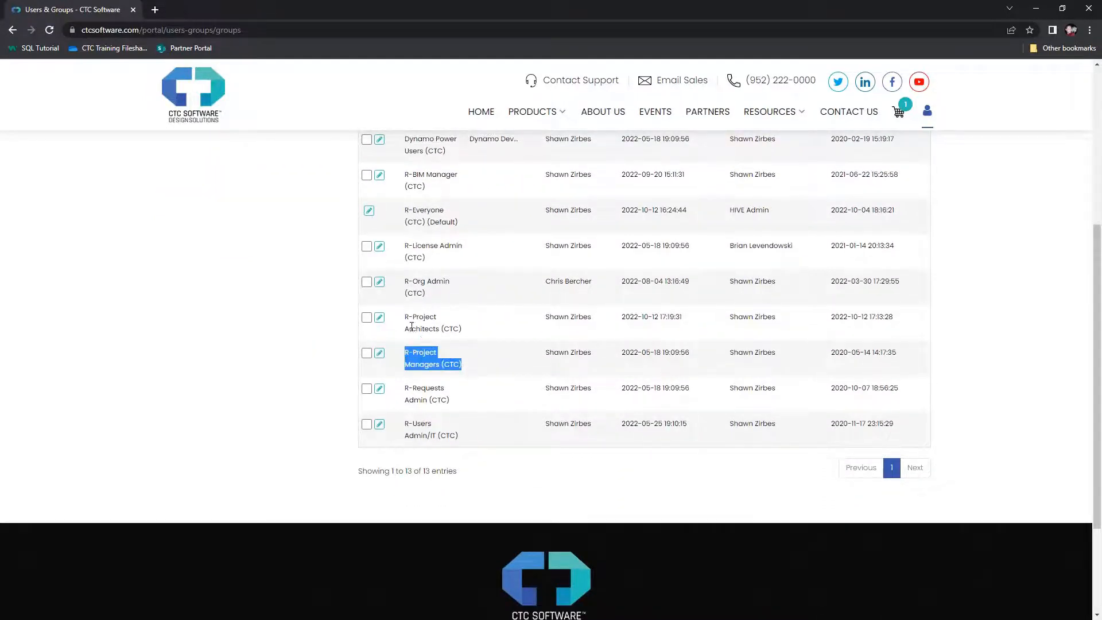
left_click_drag(404, 317, 463, 332)
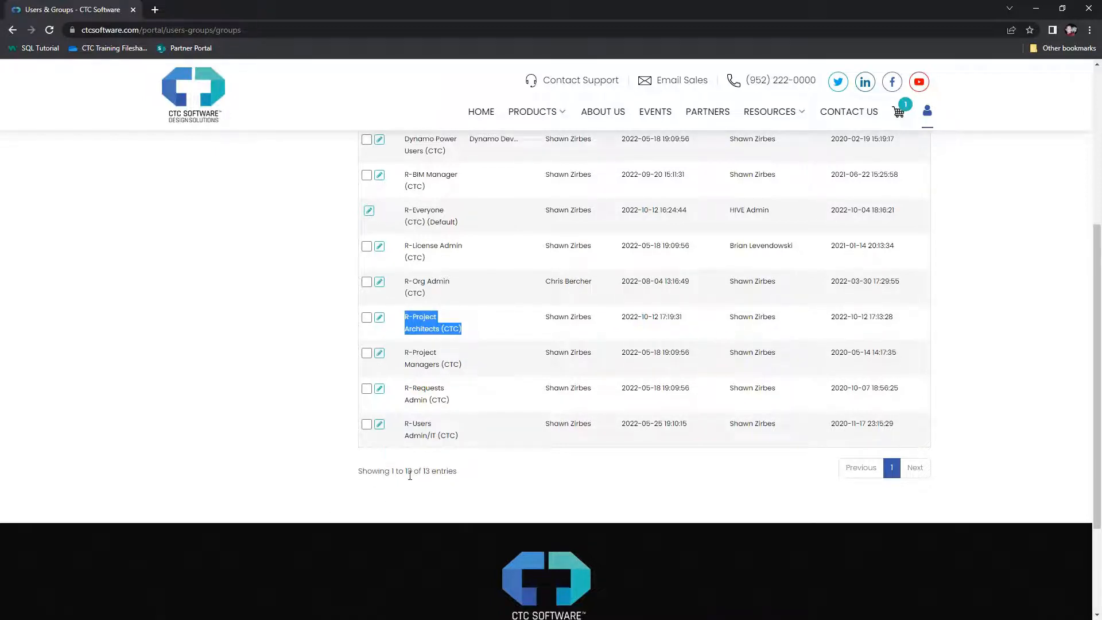
scroll(321, 490, "up", 3)
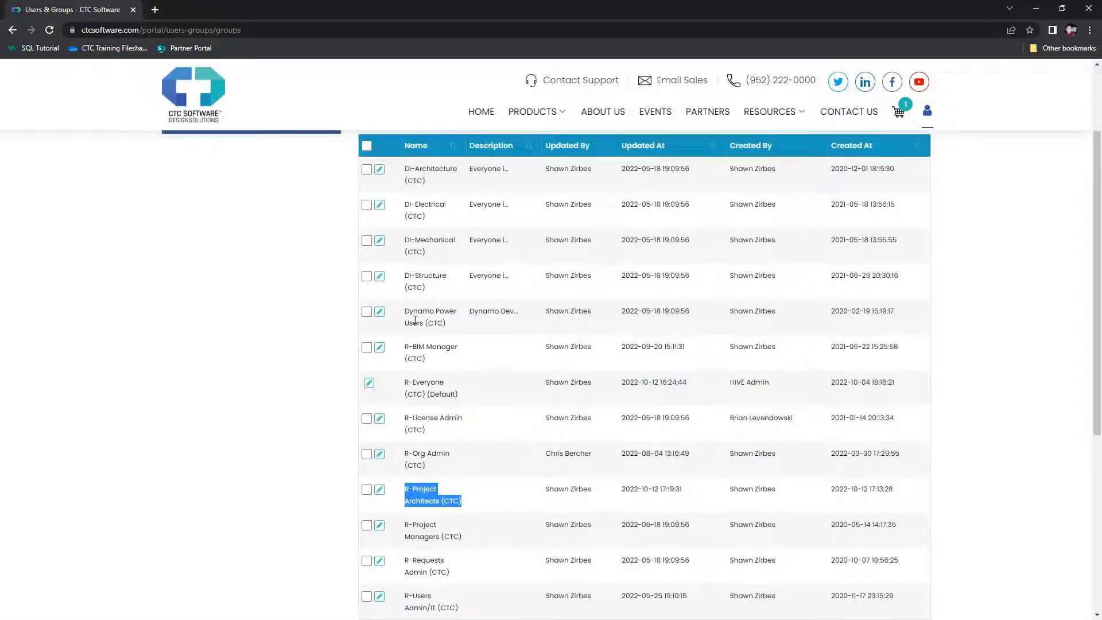
scroll(413, 571, "down", 1)
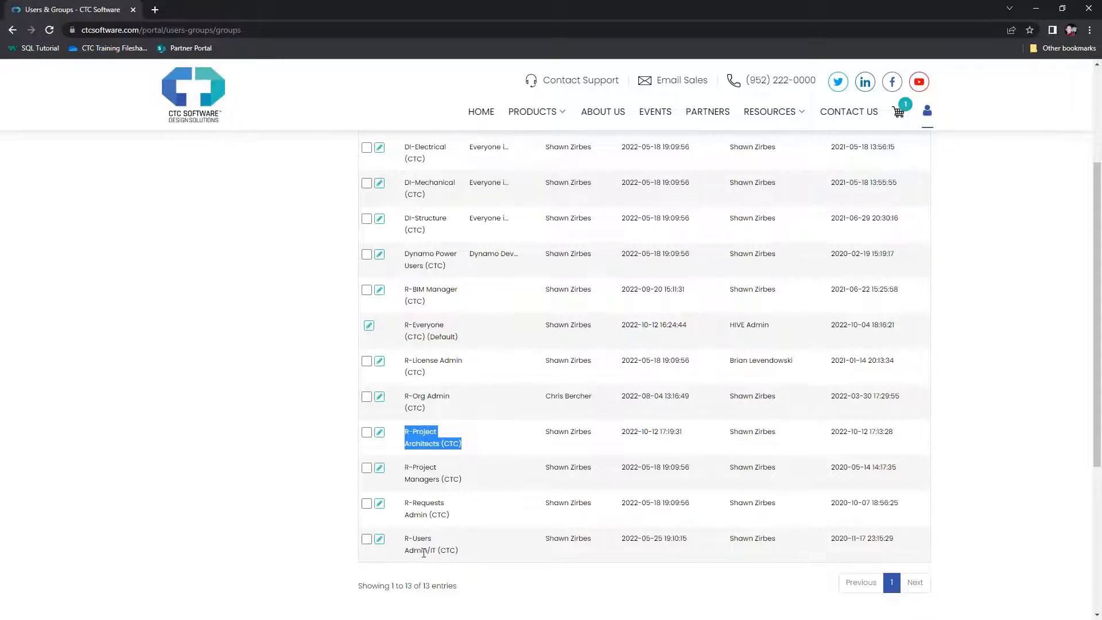
scroll(439, 542, "up", 1)
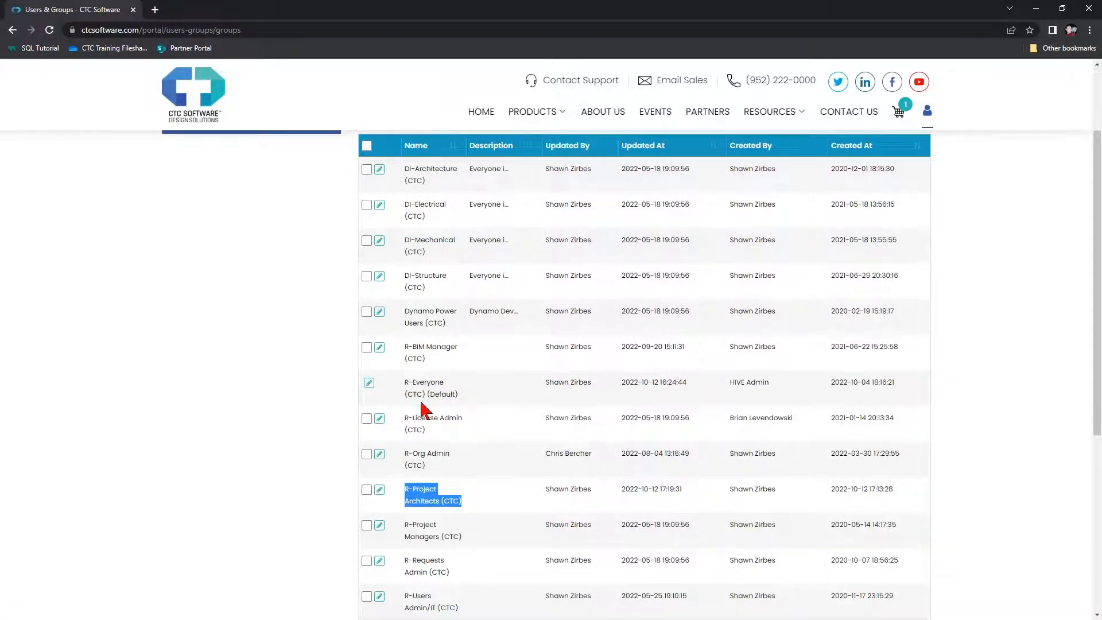
scroll(423, 411, "up", 1)
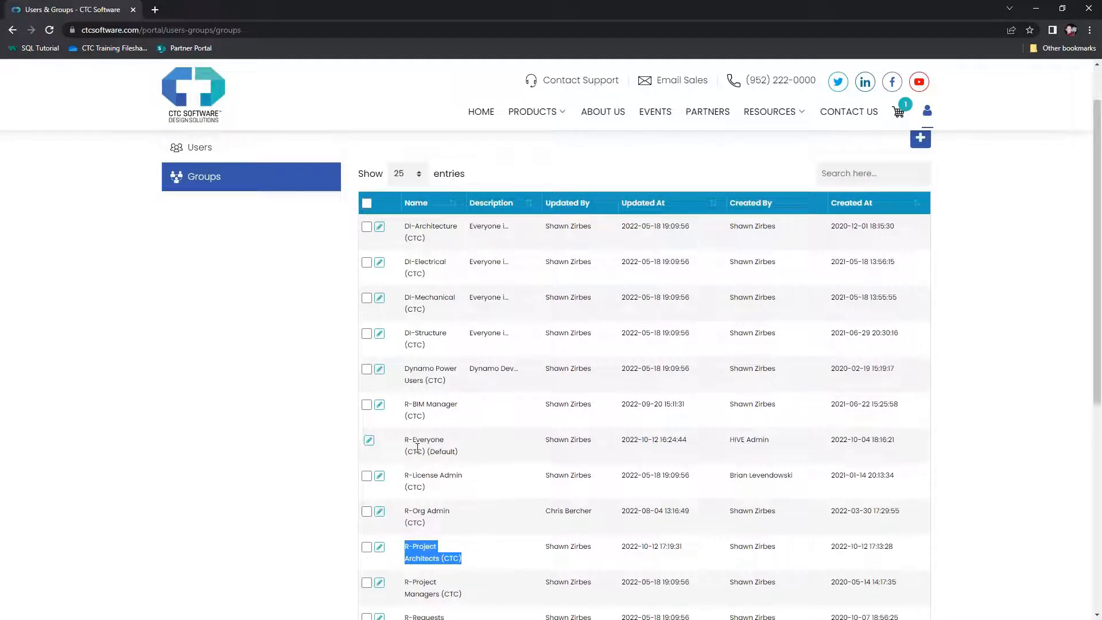
scroll(406, 437, "up", 1)
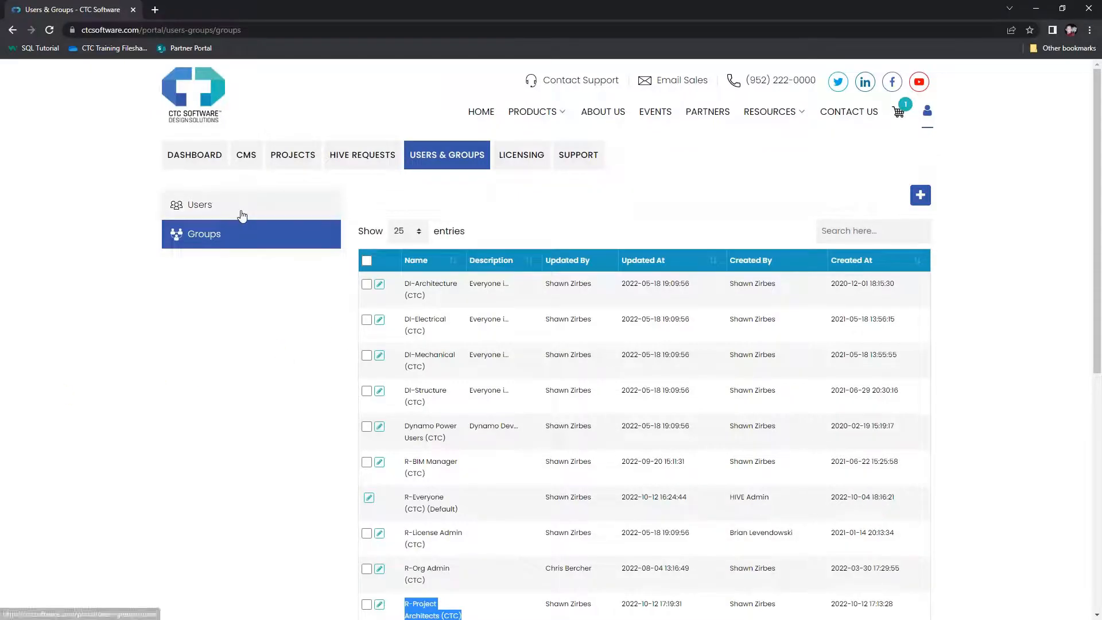
Show the Users list, then open the Create User form and close it unused
left_click(239, 217)
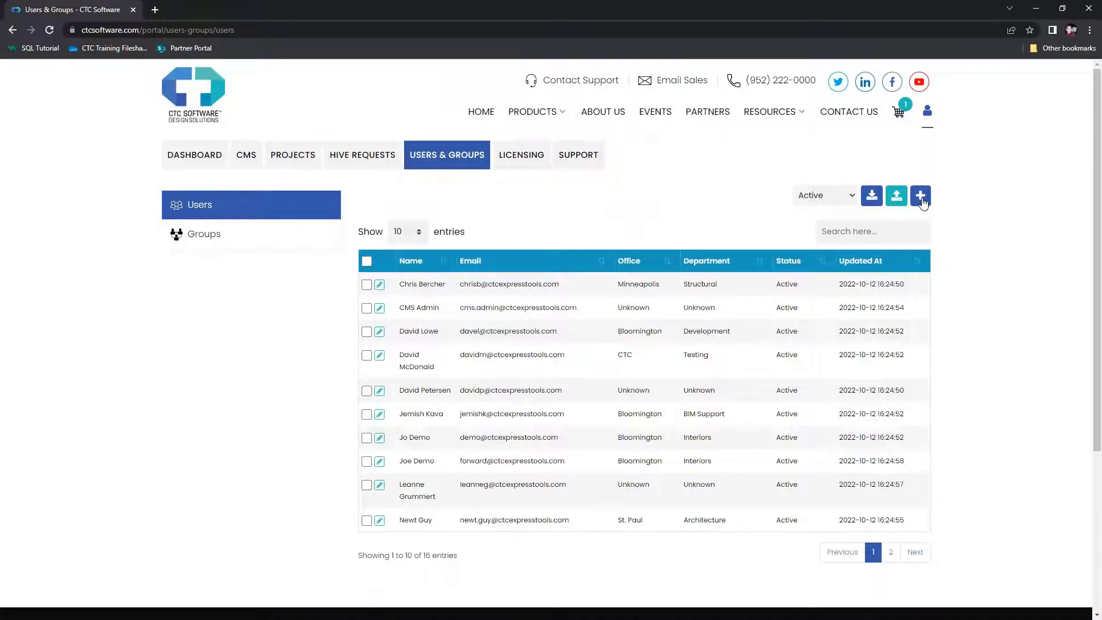
left_click(922, 198)
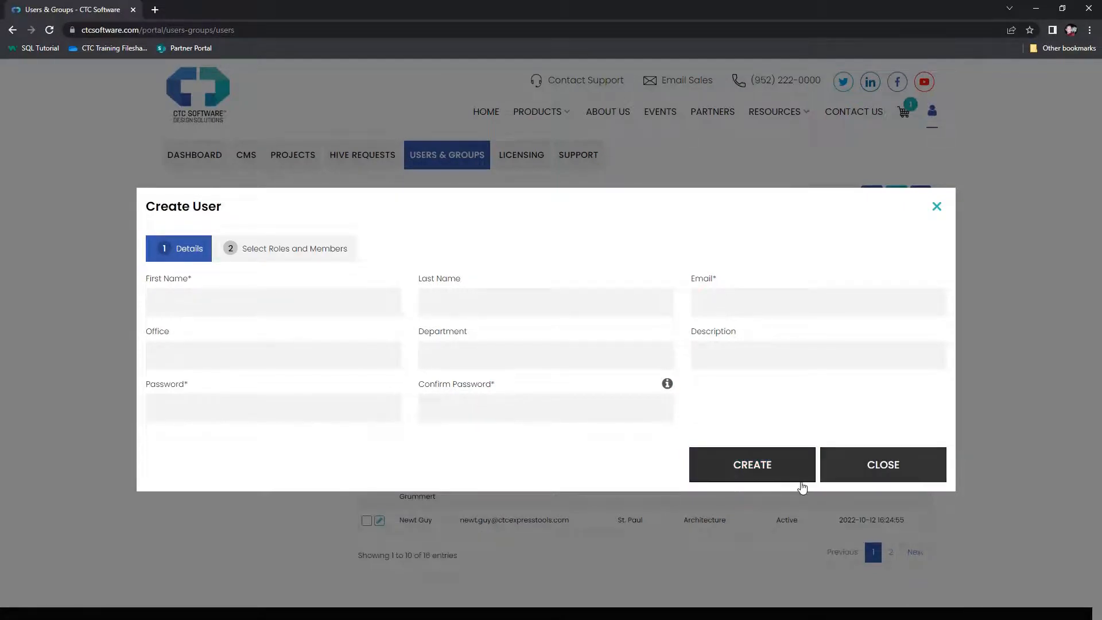
left_click(875, 474)
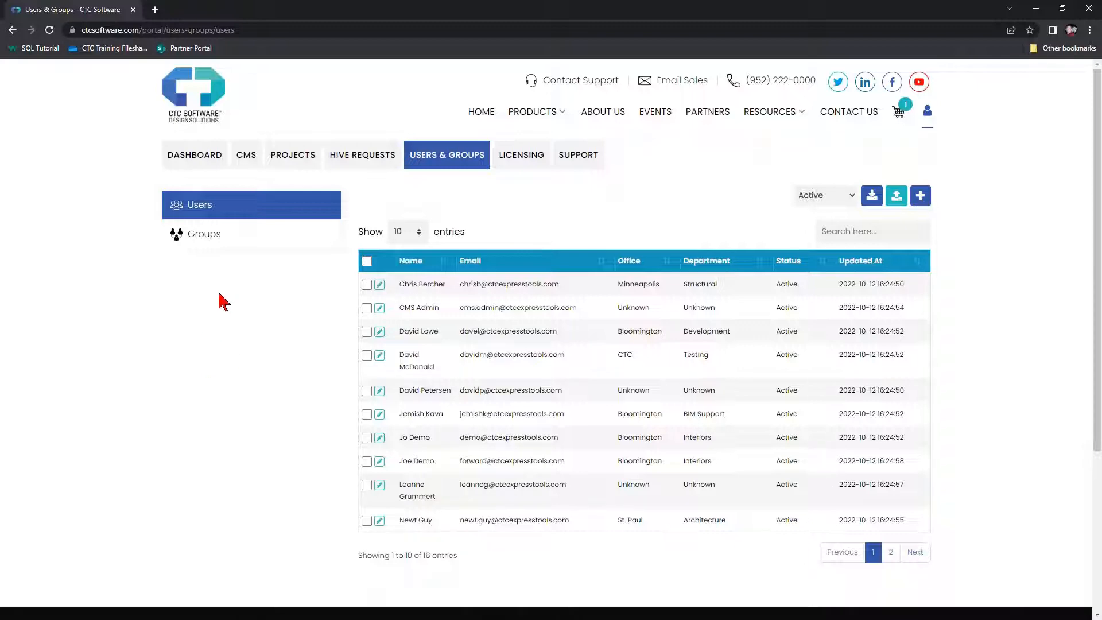
left_click(205, 240)
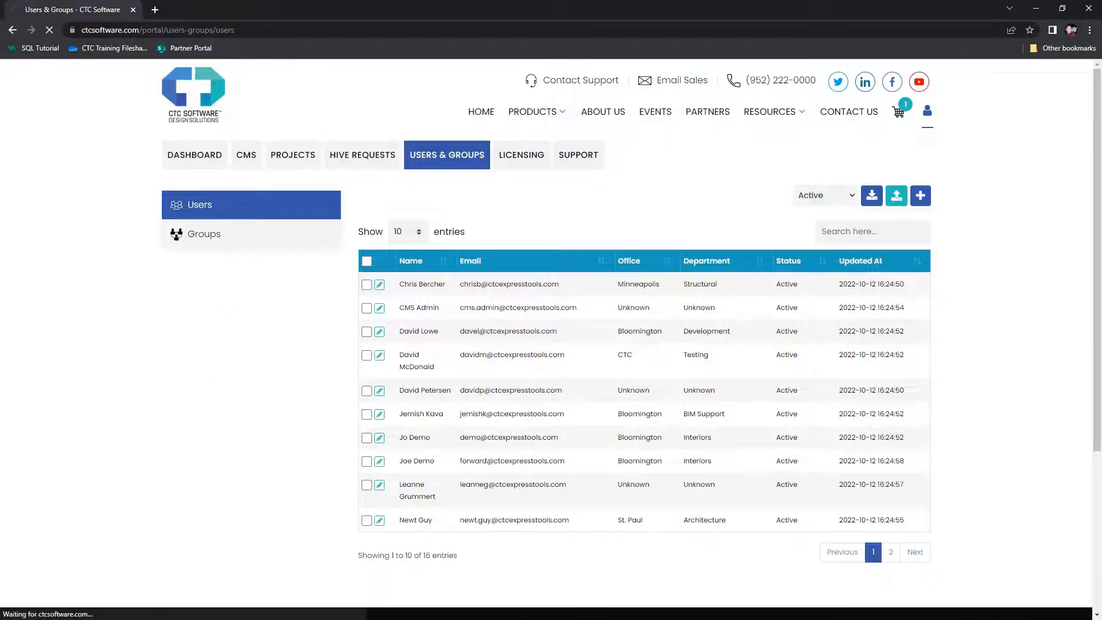
scroll(431, 381, "down", 3)
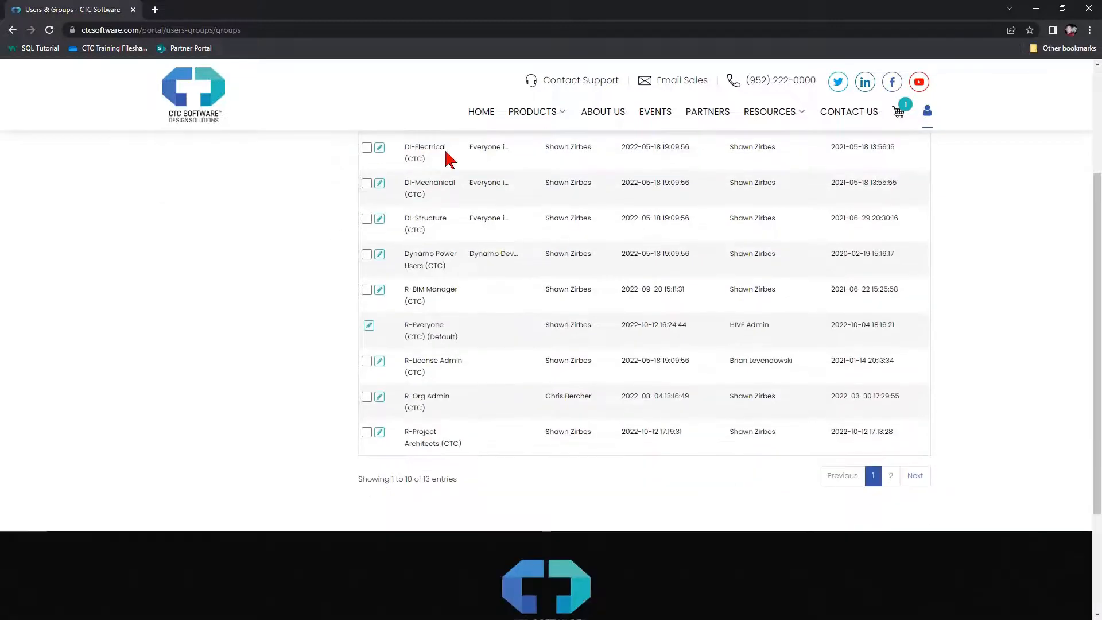
scroll(436, 464, "up", 1)
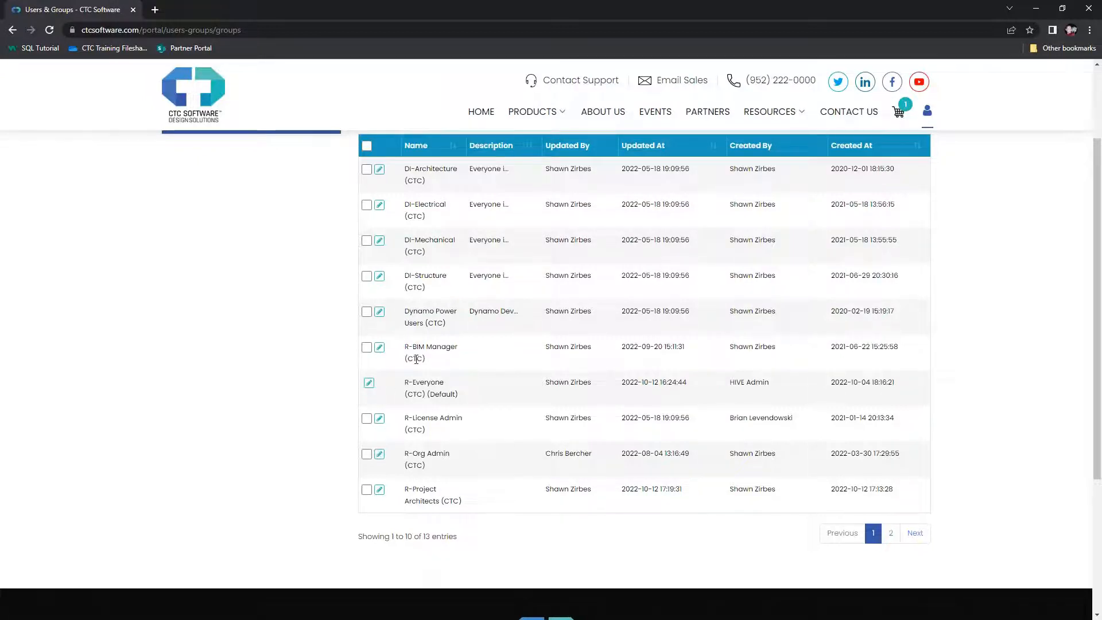
scroll(416, 359, "up", 3)
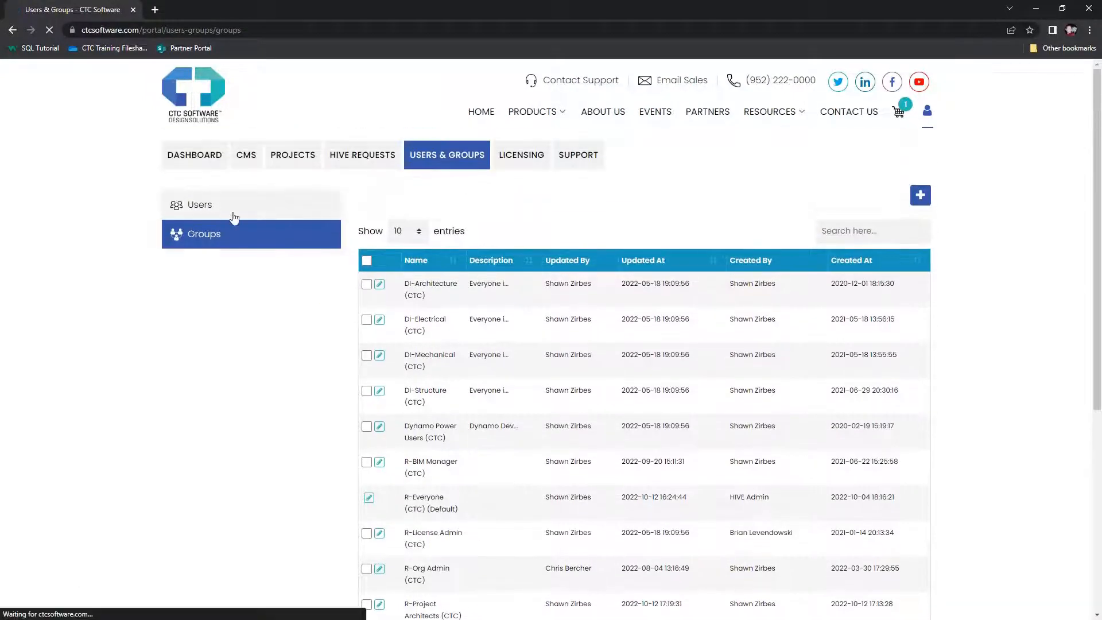
left_click(231, 213)
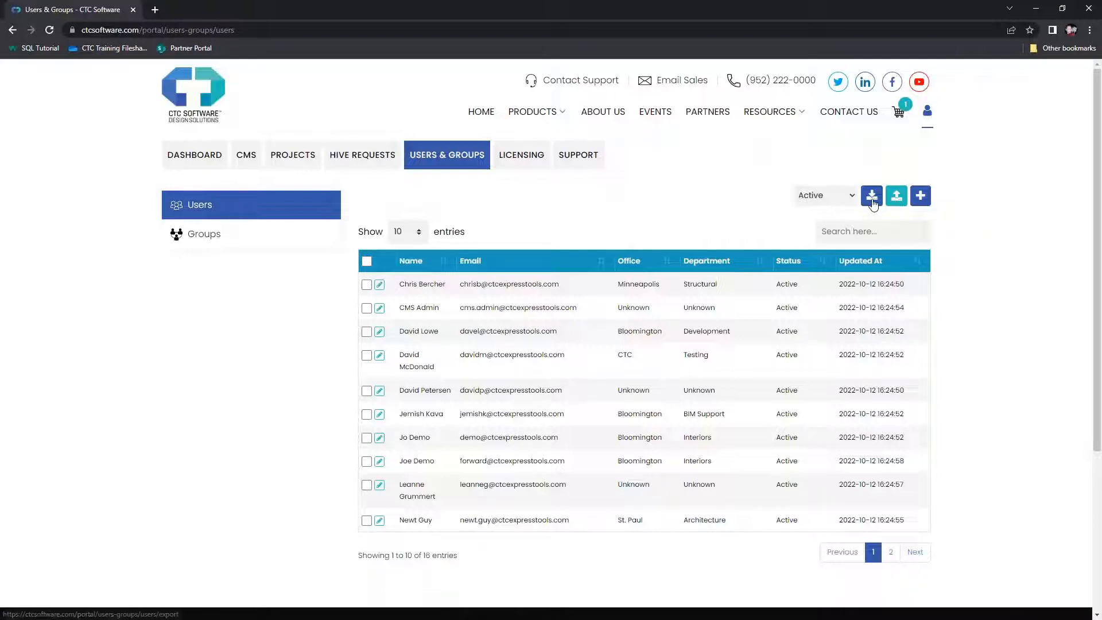
Export the users to an Excel file and highlight the export confirmation message
left_click(872, 197)
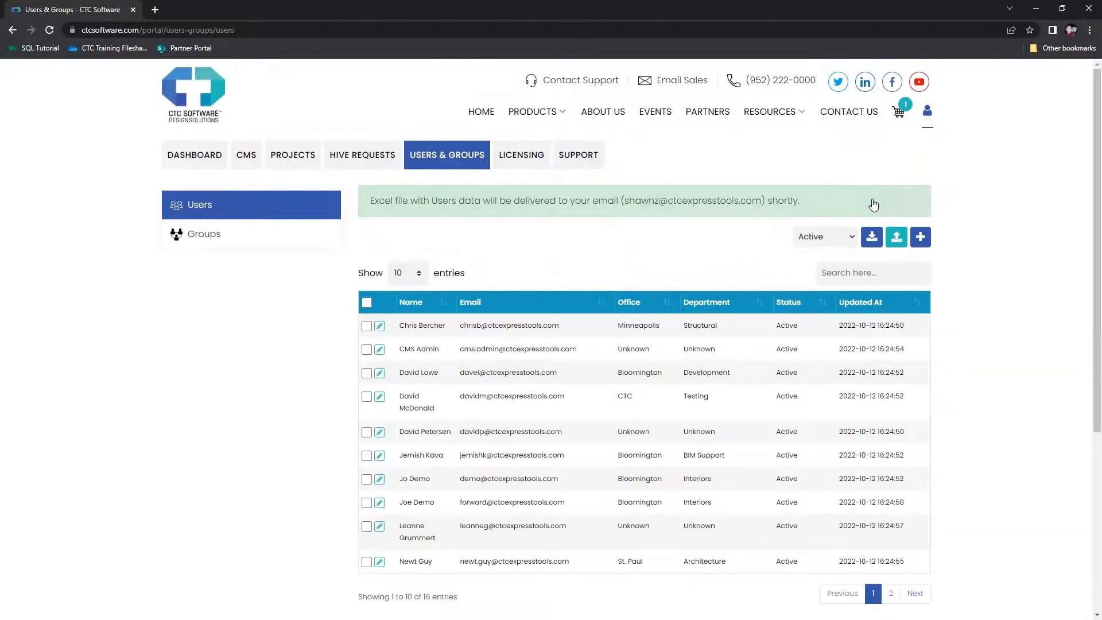
left_click_drag(371, 201, 824, 209)
left_click(811, 207)
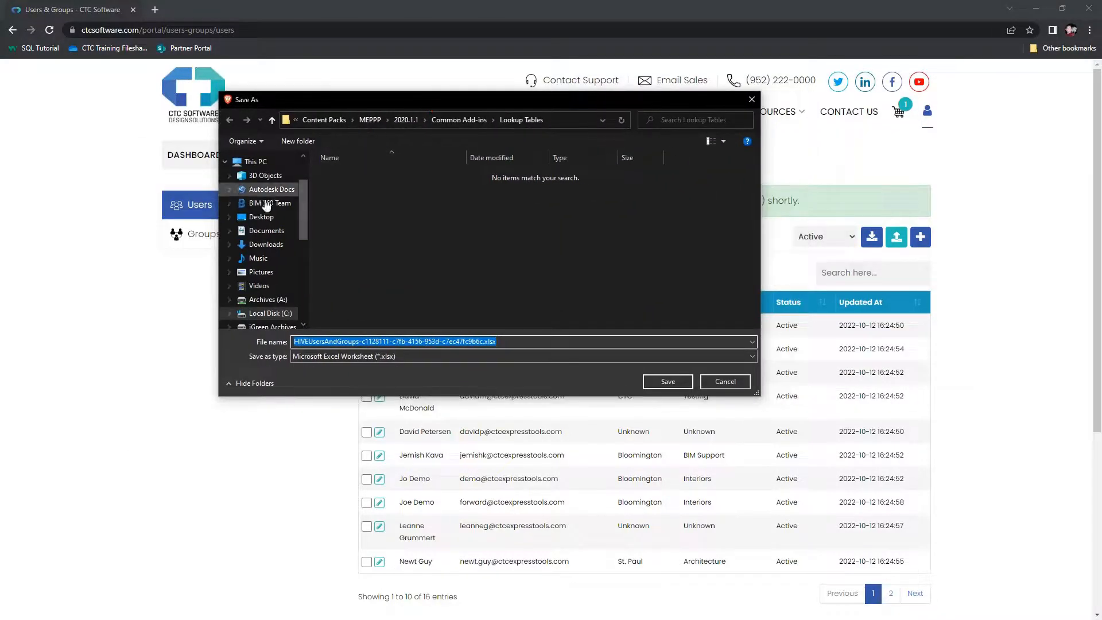
Save the HIVEUsersAndGroups workbook into the Downloads folder
left_click(262, 217)
left_click(265, 244)
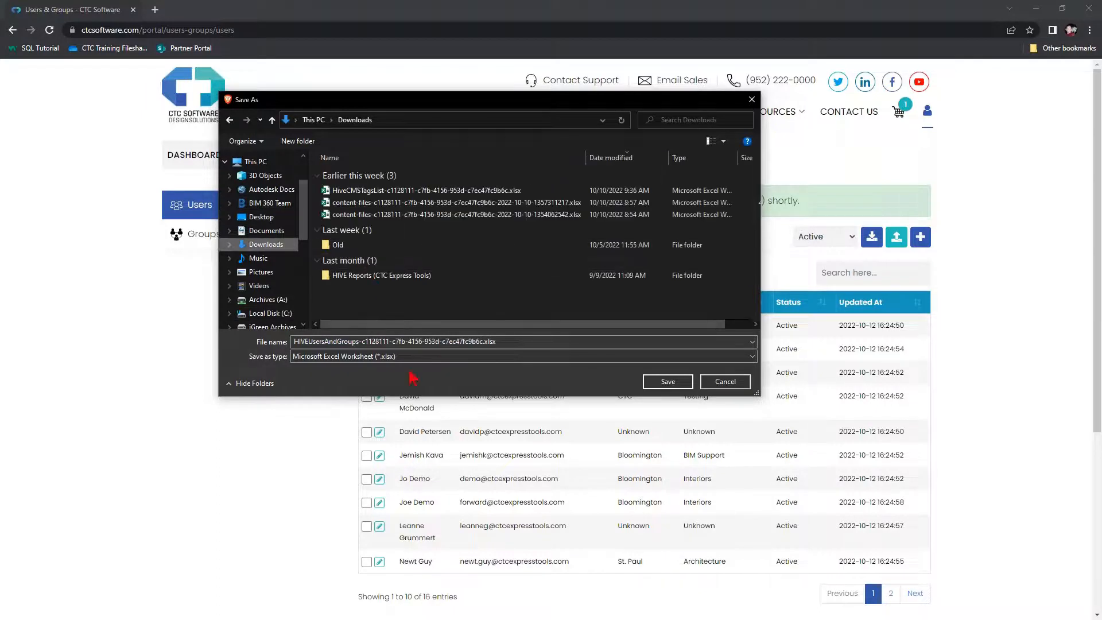
left_click(668, 381)
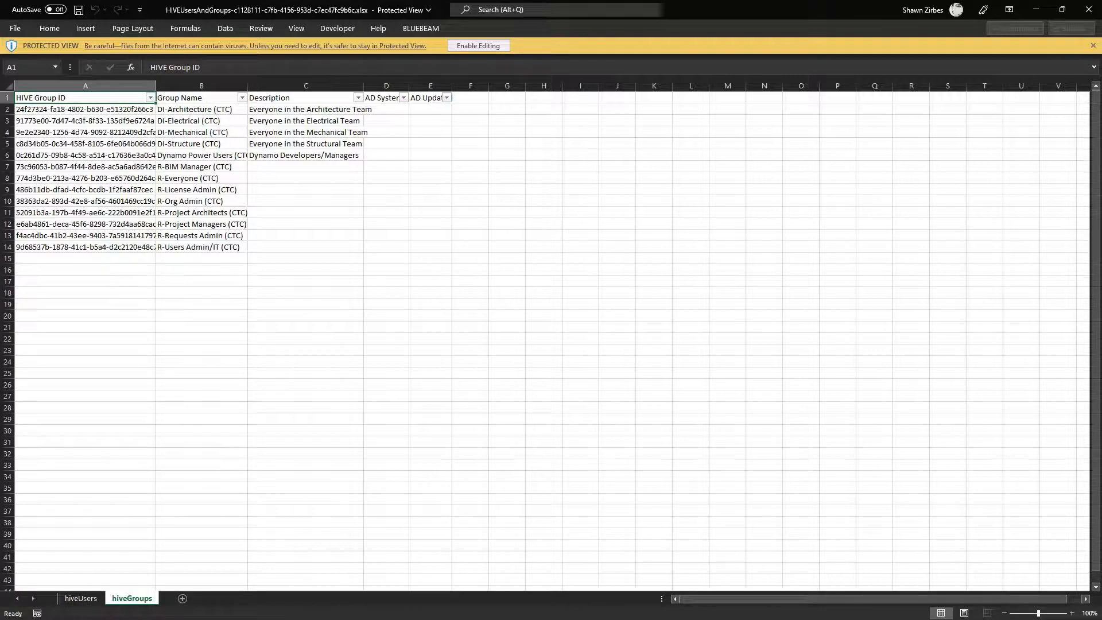
Enable editing on the workbook and look over the Group Name and Description filter lists
left_click(476, 45)
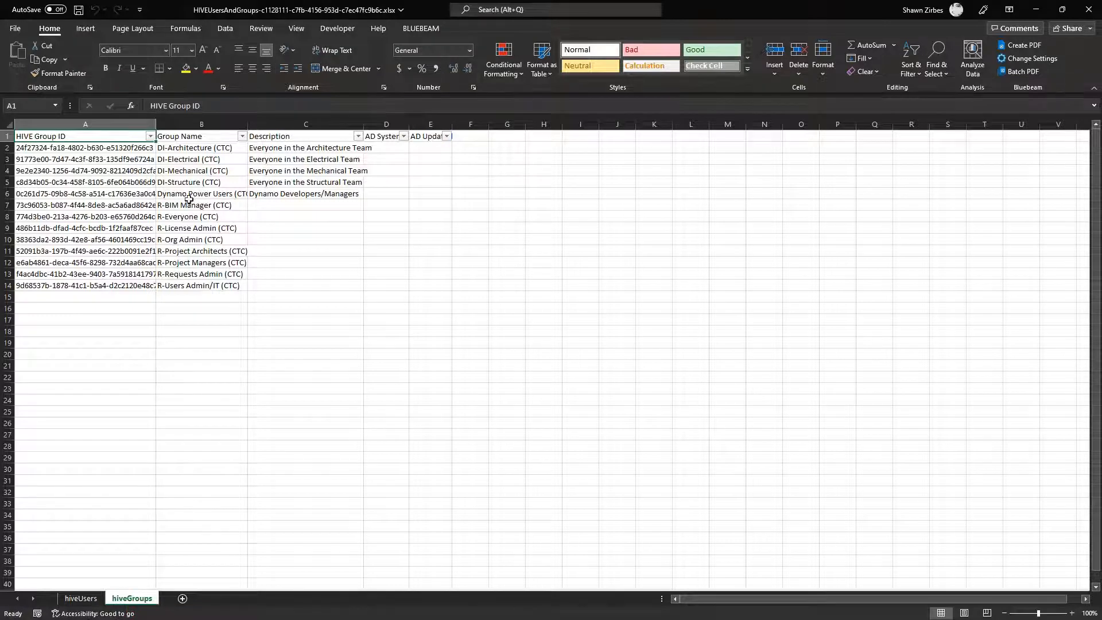
left_click(243, 136)
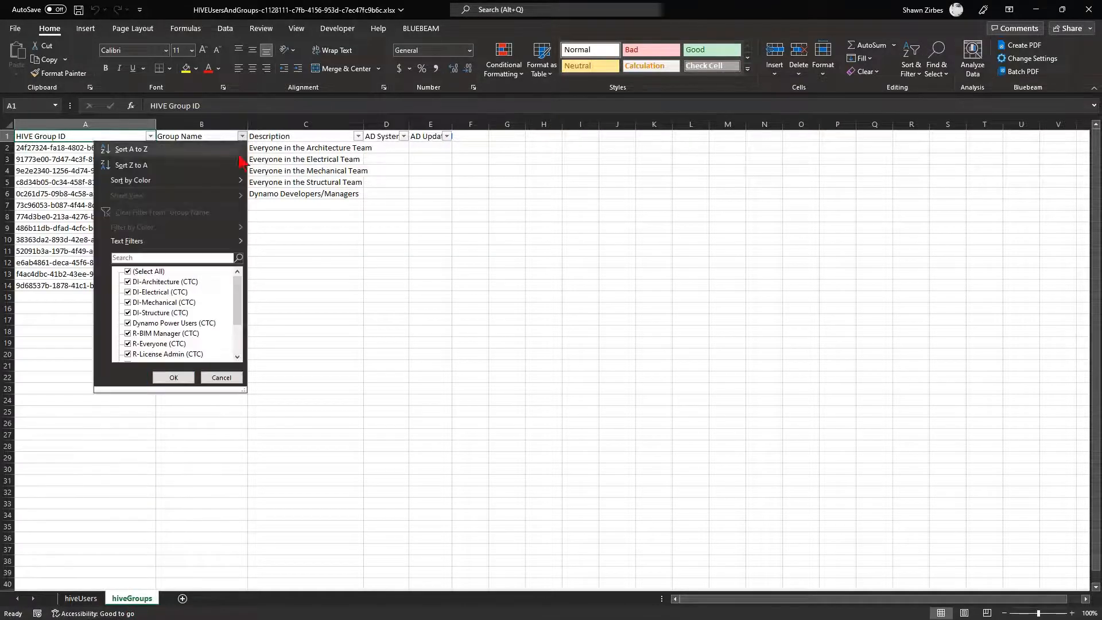
left_click(332, 294)
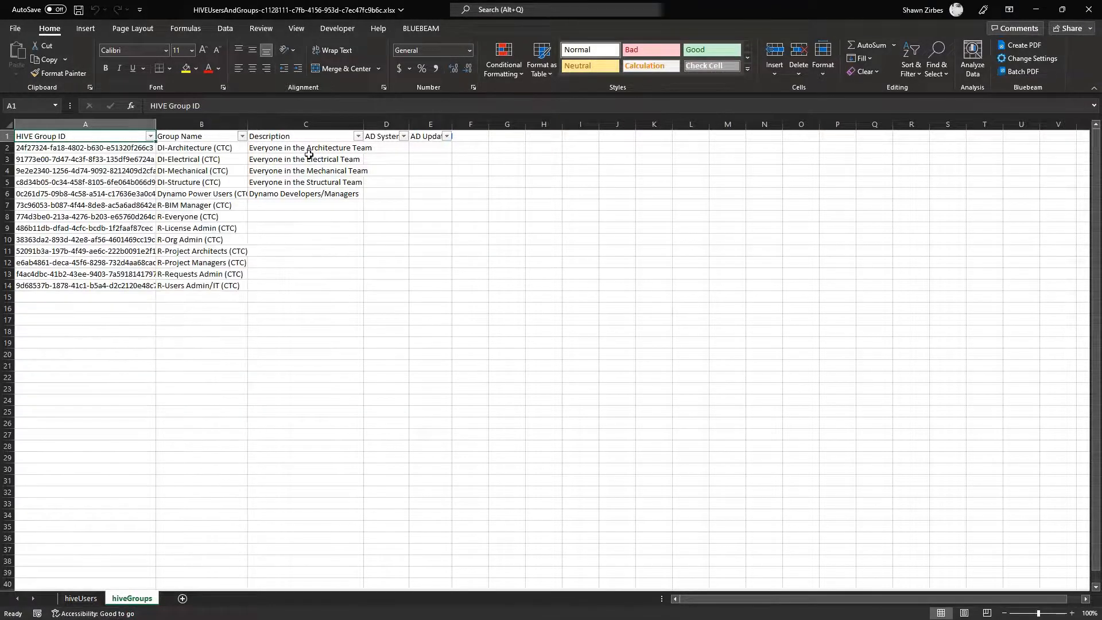
left_click(358, 136)
left_click(383, 320)
Filter the hiveUsers Active column to exclude FALSE values
left_click(81, 599)
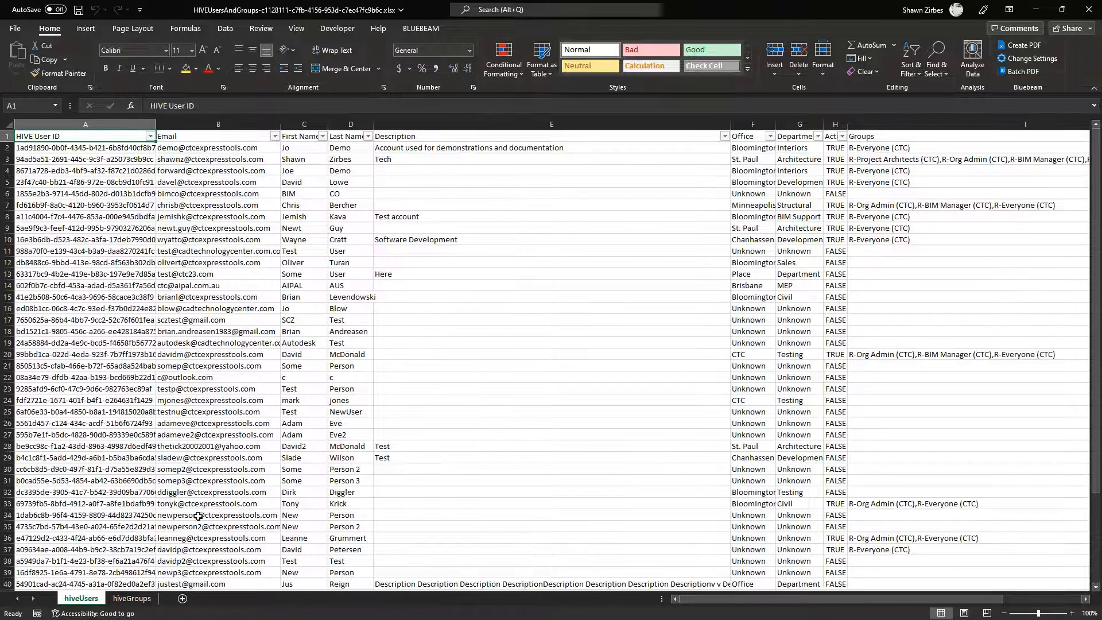
left_click(841, 137)
left_click(727, 282)
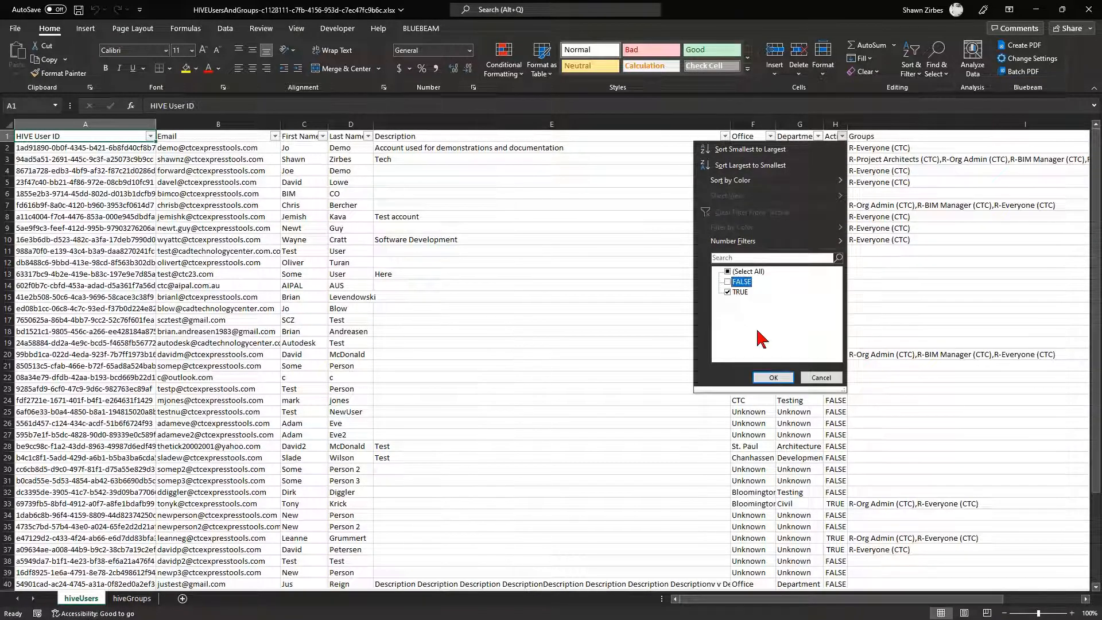
left_click(773, 377)
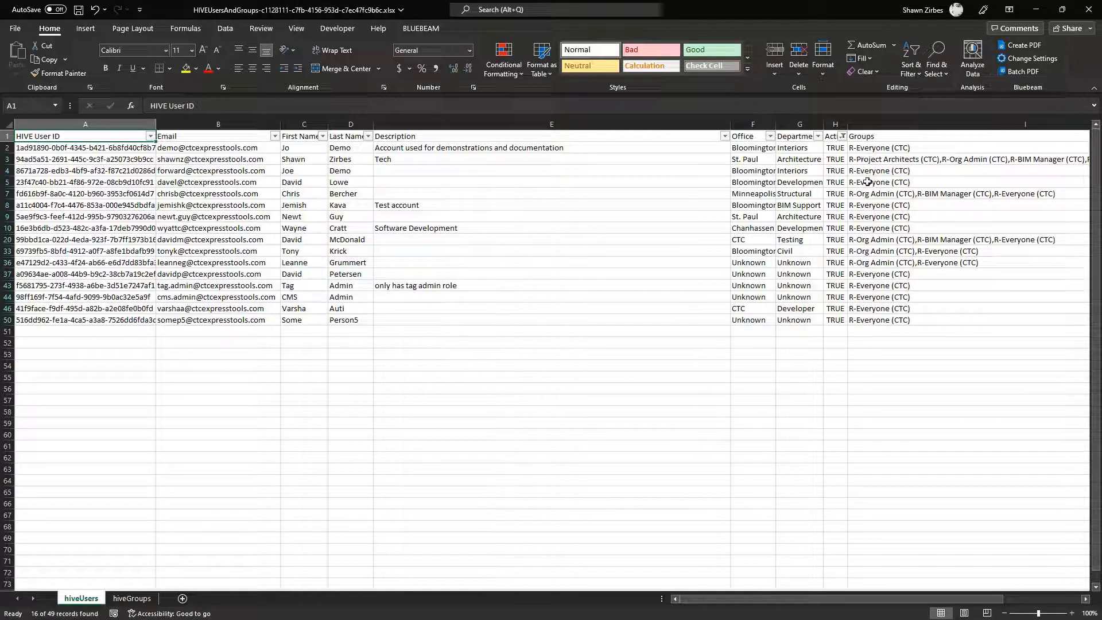
Try editing the last user's groups cell I50, cancelling the data replacement so it stays unchanged
left_click(869, 320)
double_click(923, 319)
left_click_drag(928, 320, 694, 320)
left_click(581, 347)
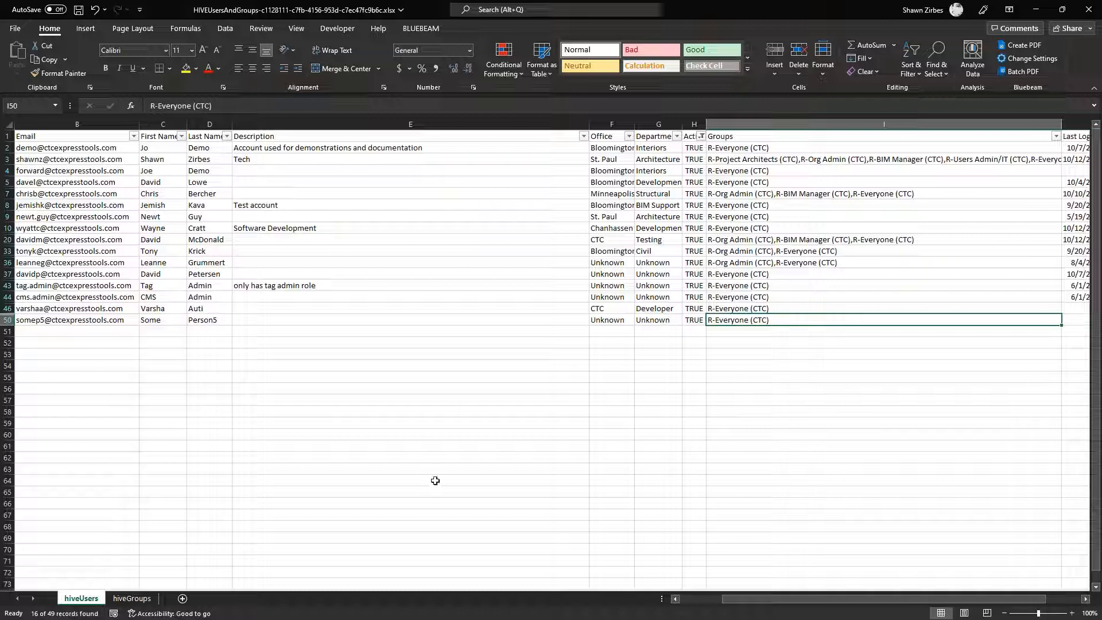
left_click_drag(815, 598, 762, 599)
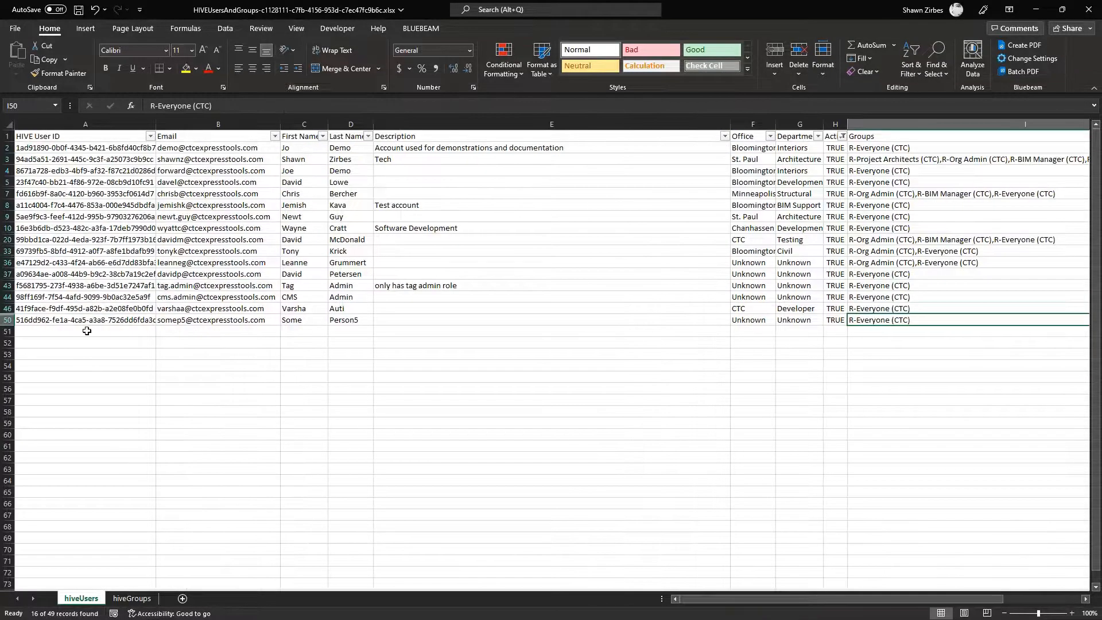
left_click(195, 332)
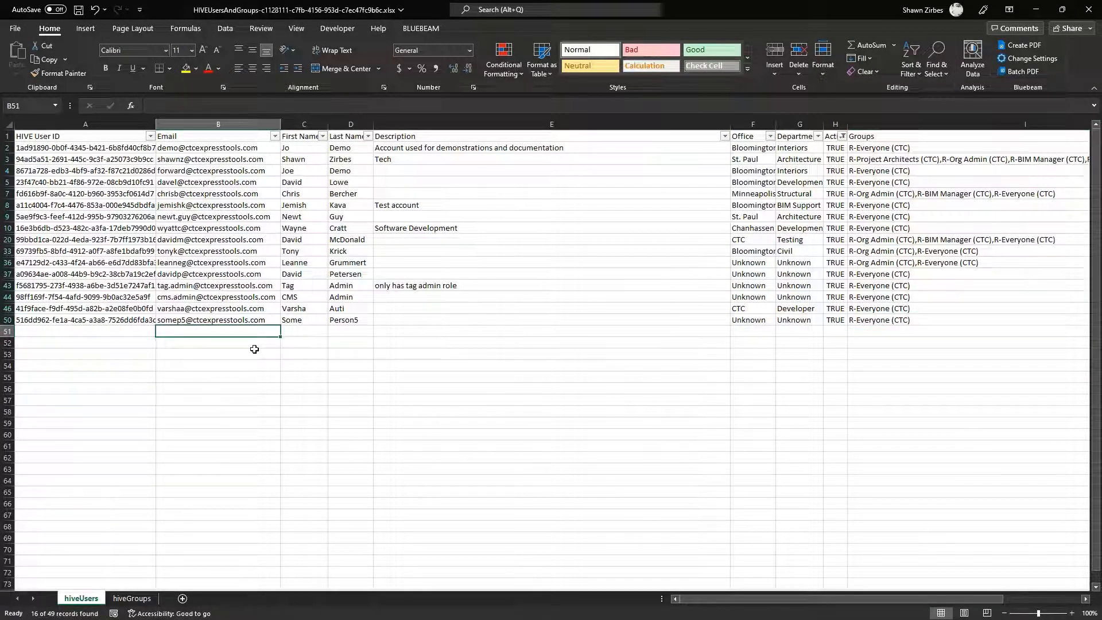
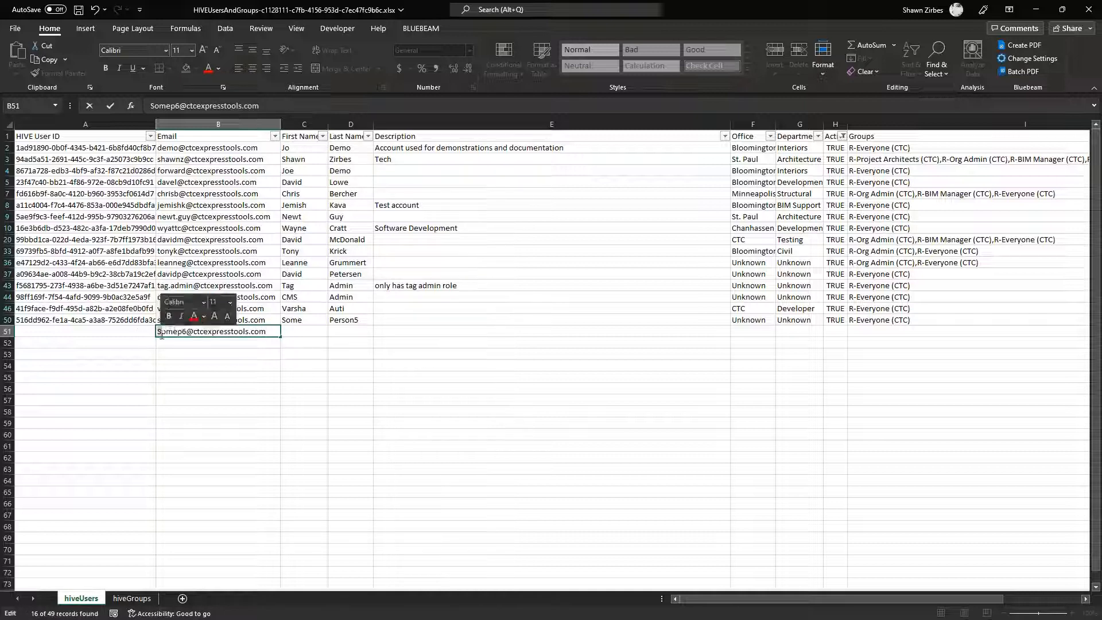
left_click(297, 335)
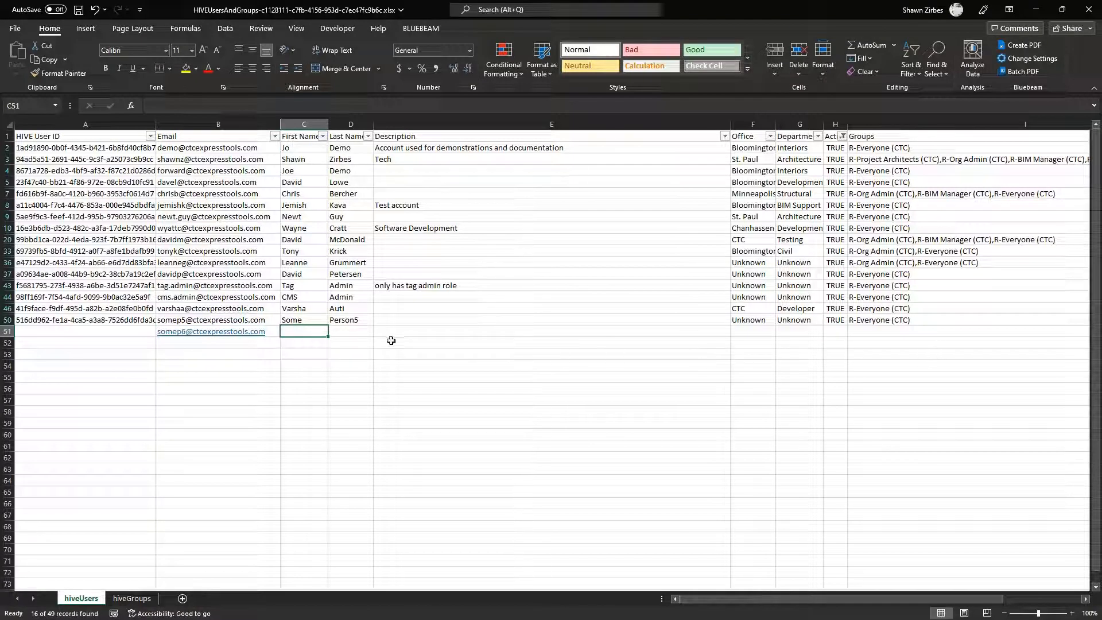
type("Some")
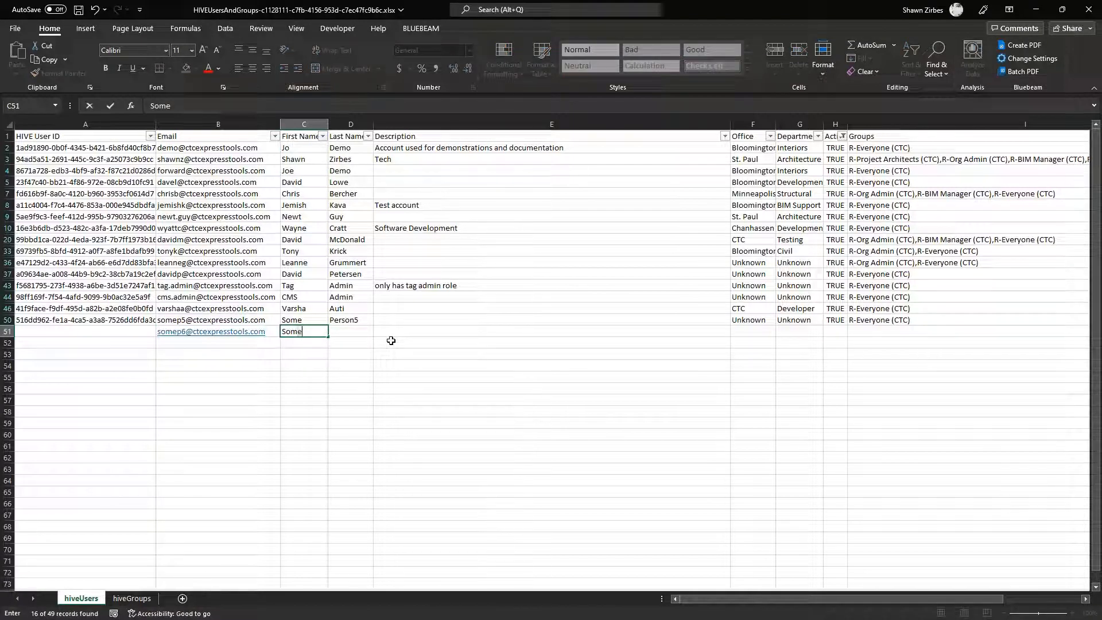
key("Tab")
type("Person")
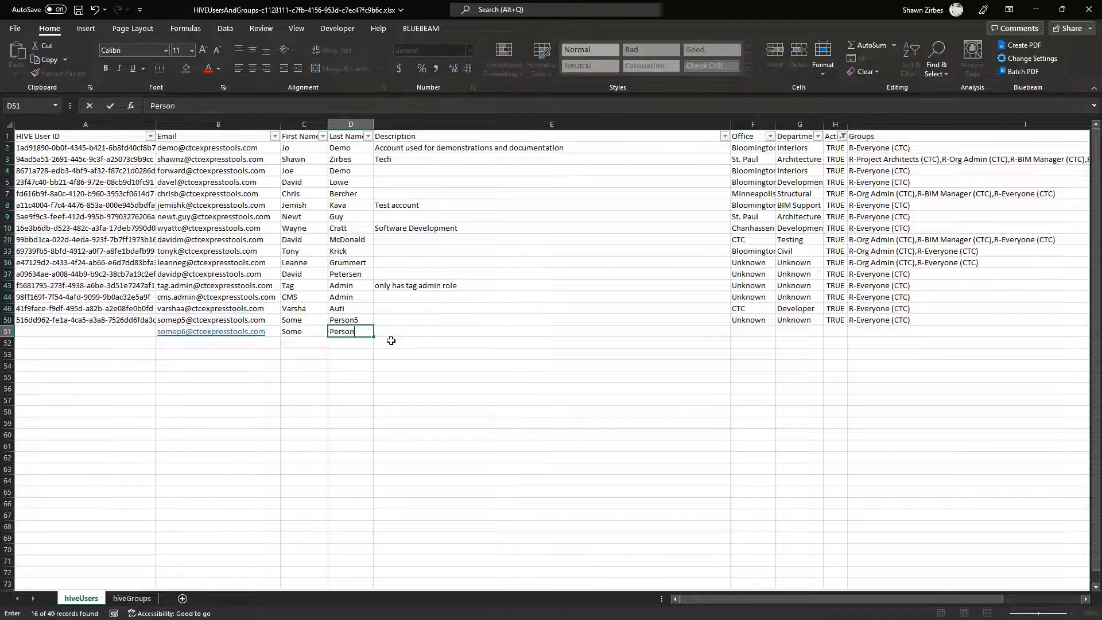
type("6")
key("Tab")
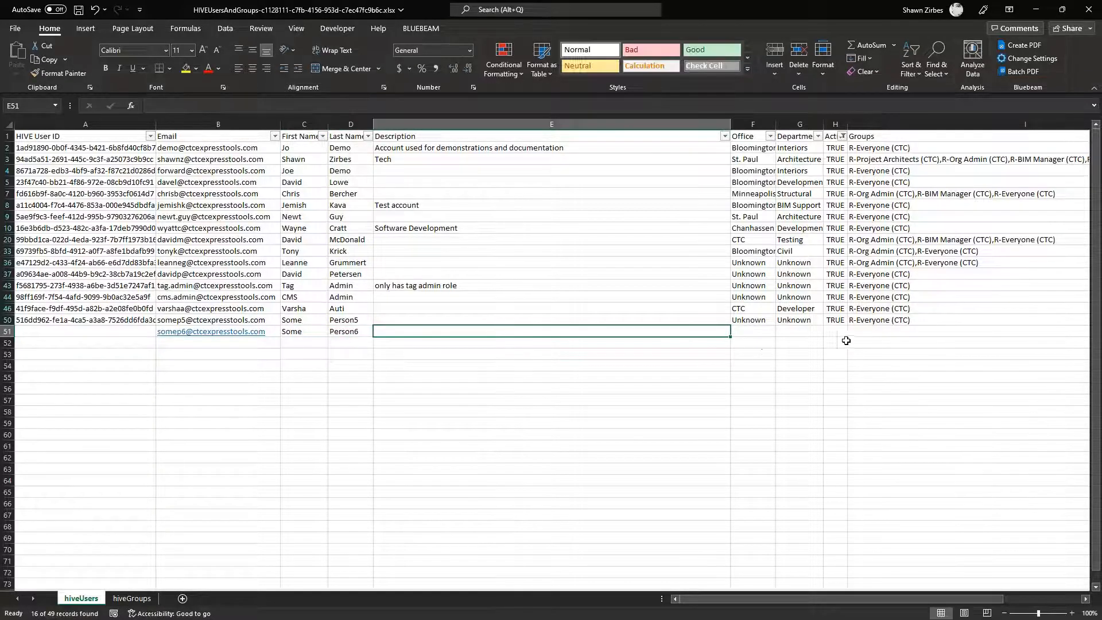
left_click(871, 320)
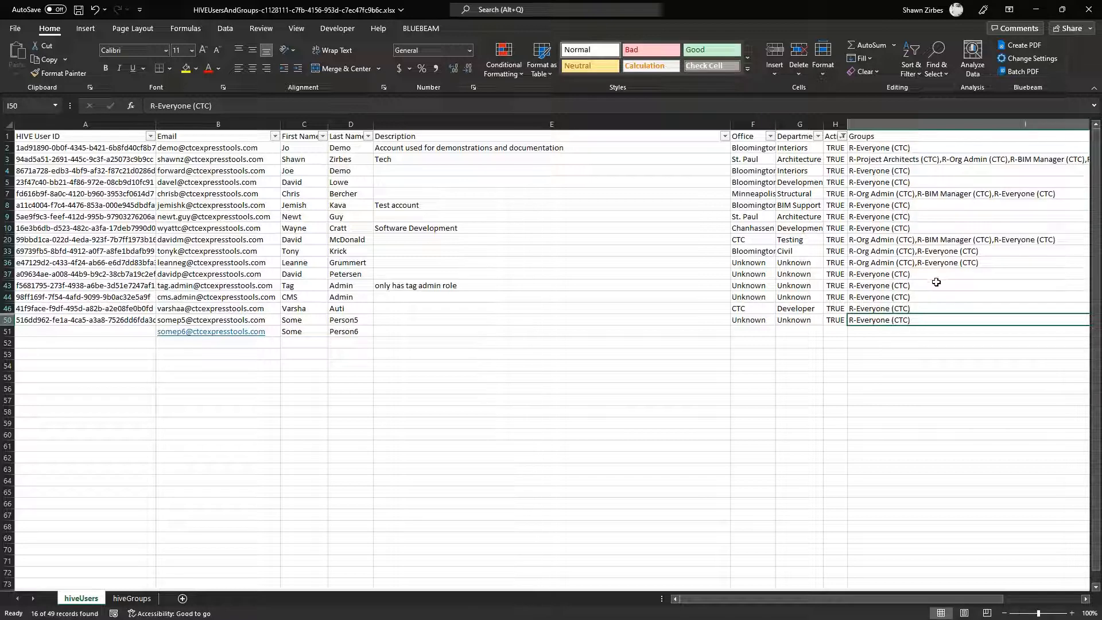
Copy R-Project Managers (CTC) from hiveGroups and fill R-Everyone (CTC) from I50 down into I51
left_click(133, 599)
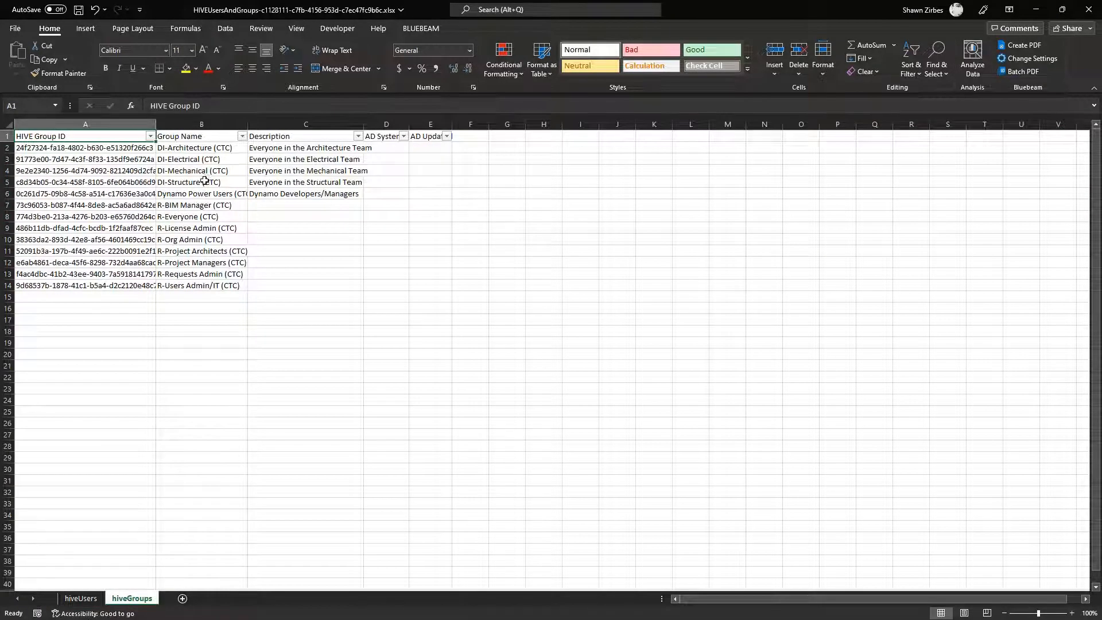
left_click(200, 262)
double_click(200, 263)
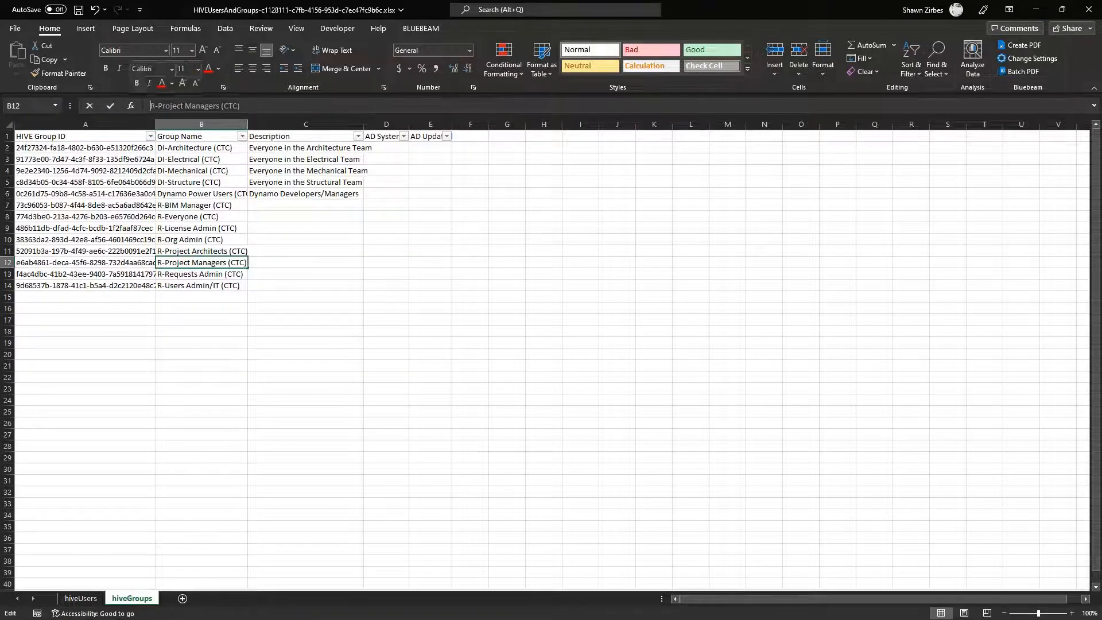
left_click(82, 599)
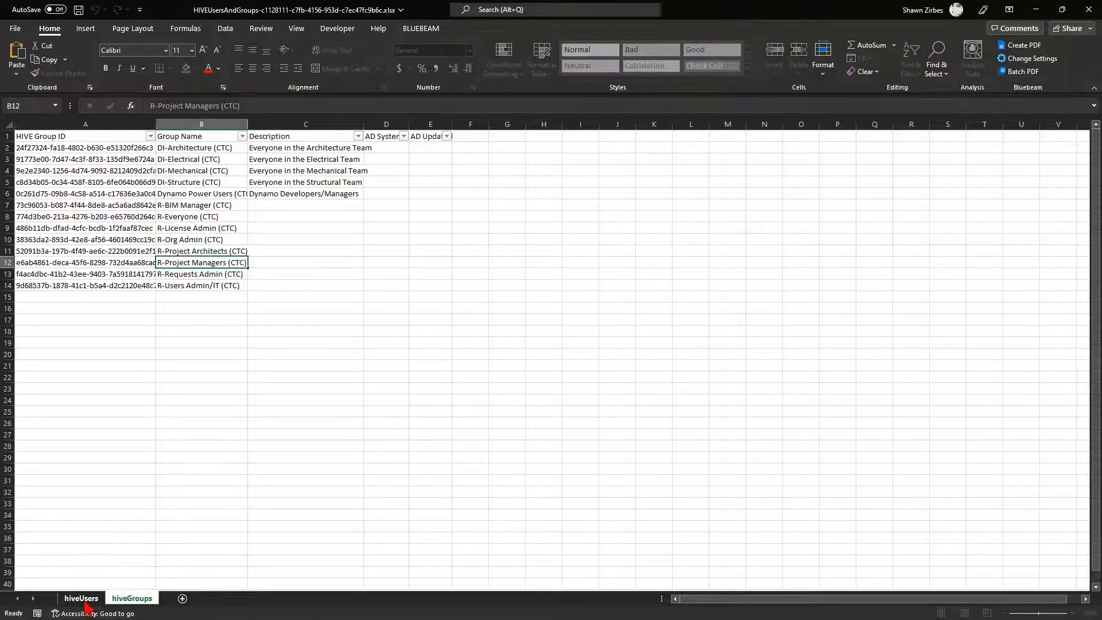
left_click(887, 333)
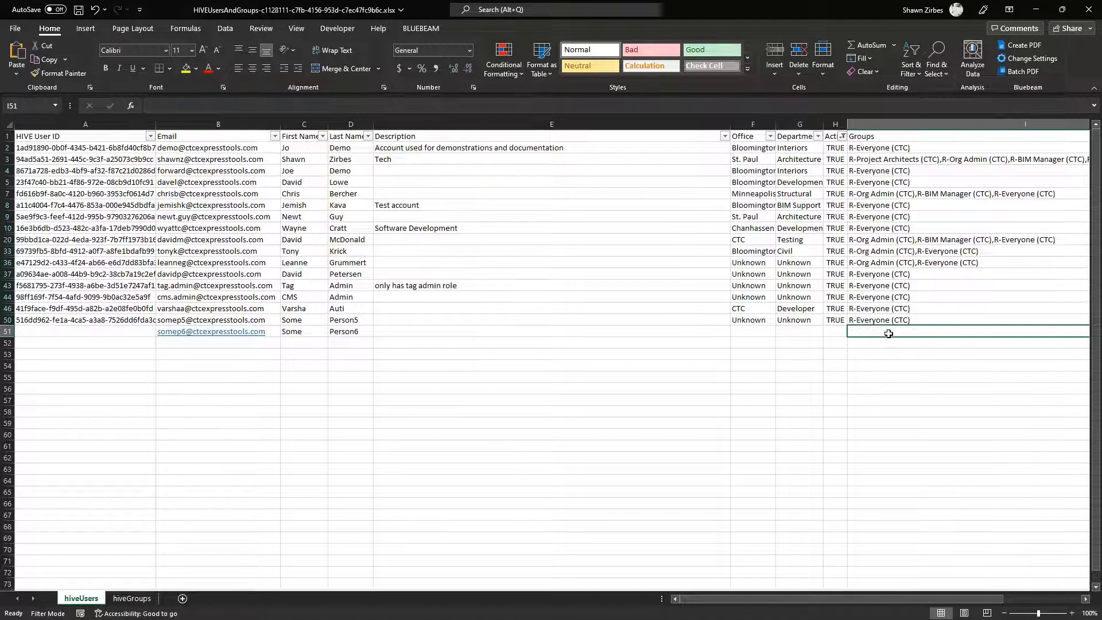
key("Up")
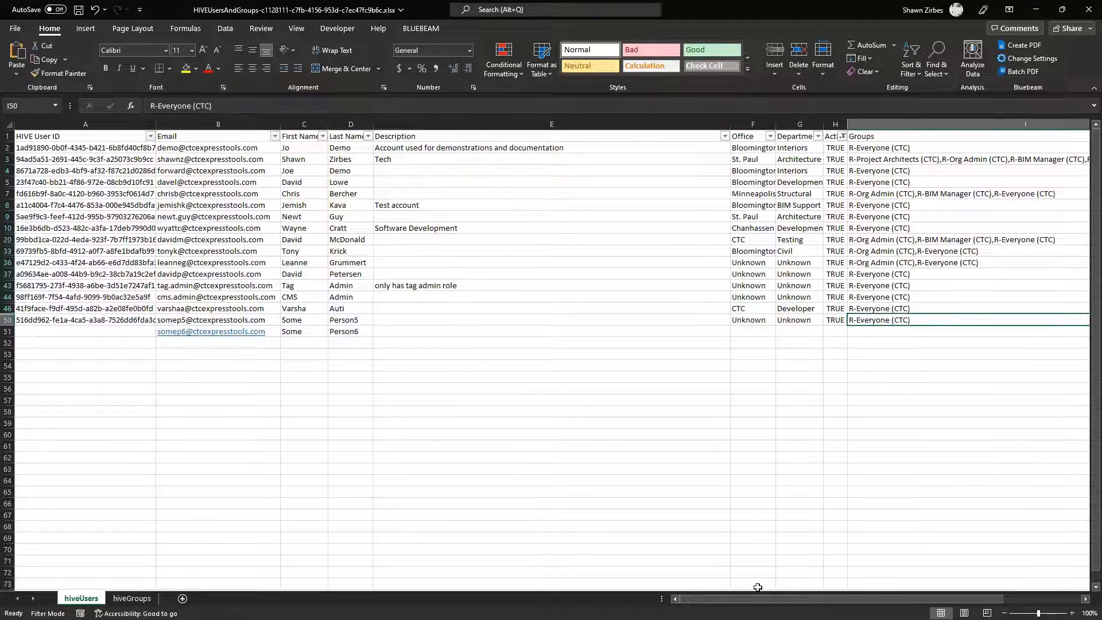
left_click_drag(756, 599, 832, 599)
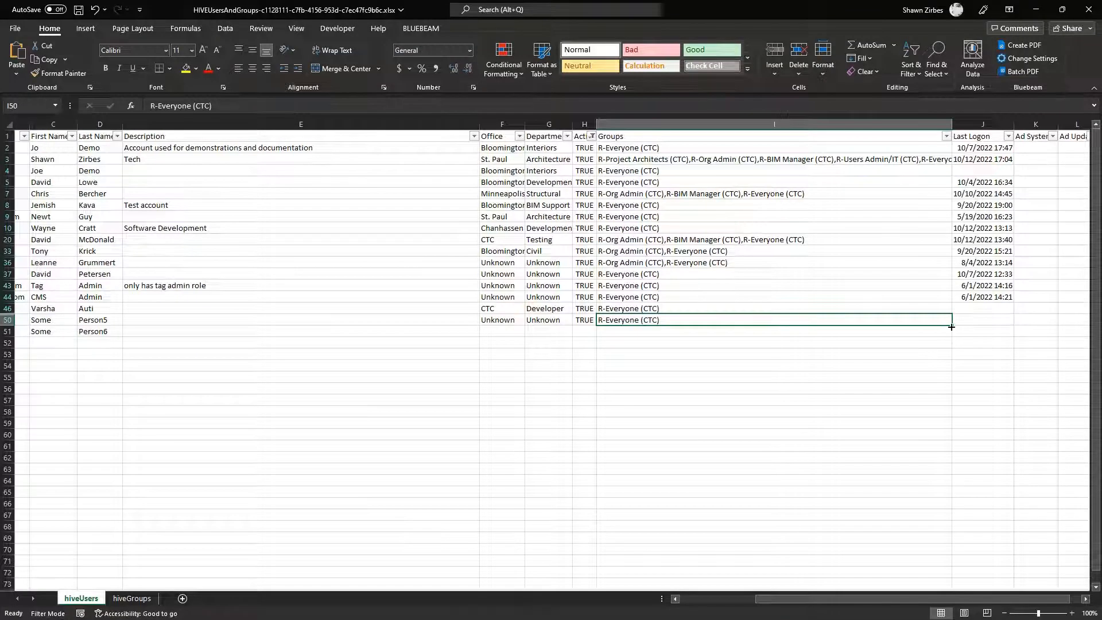
left_click_drag(951, 326, 947, 338)
Append R-Project Managers (CTC) to I51's groups and save the workbook
double_click(670, 331)
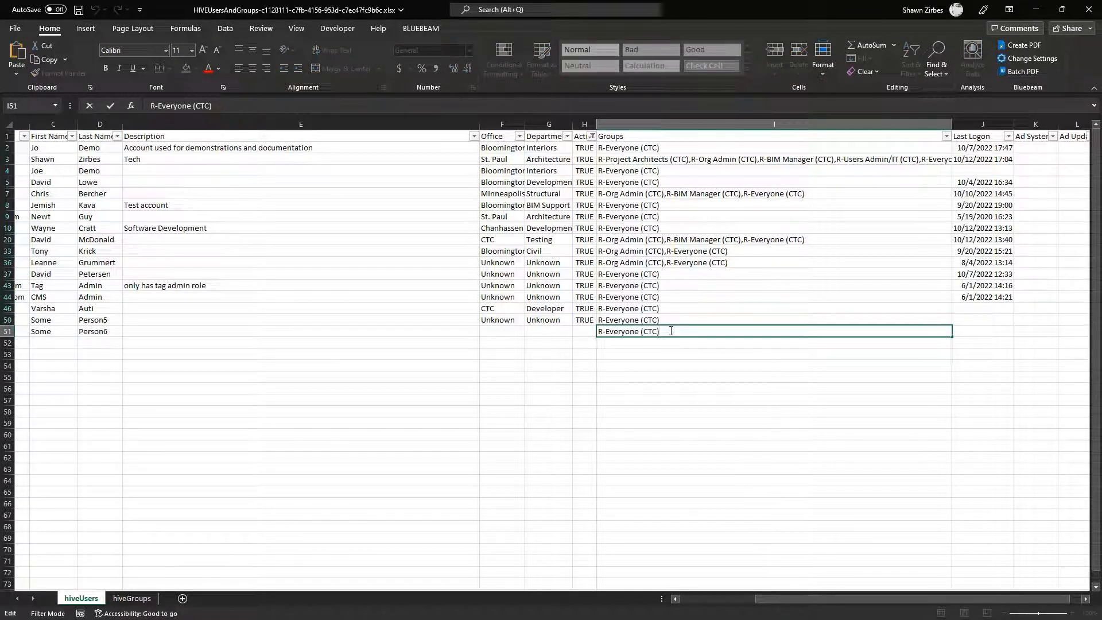
type(",R-Project Managers (CTC)")
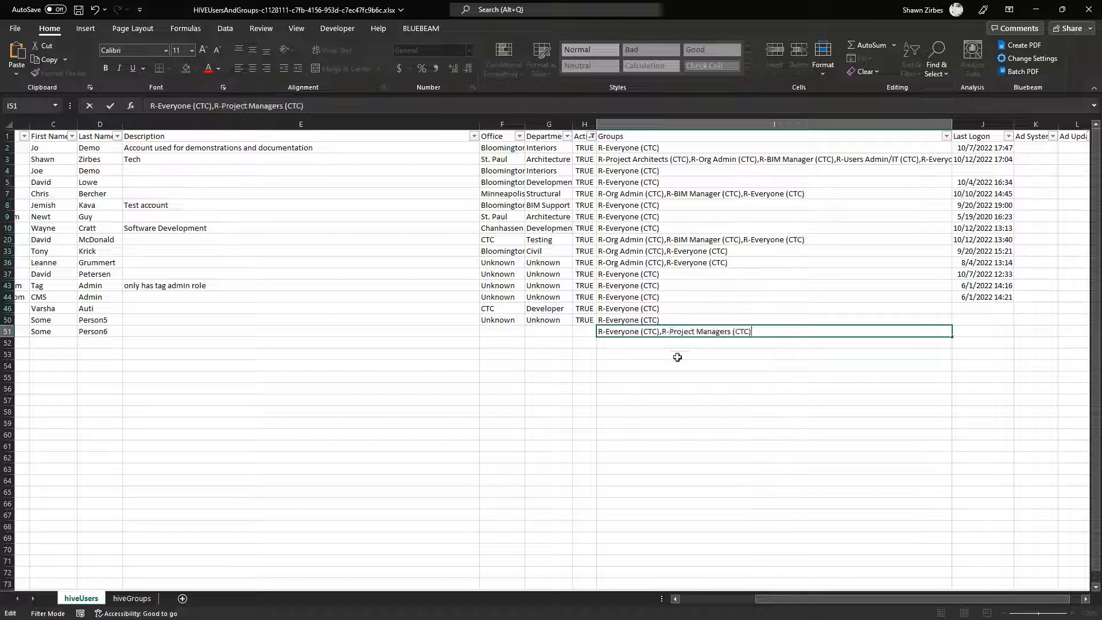
left_click(676, 354)
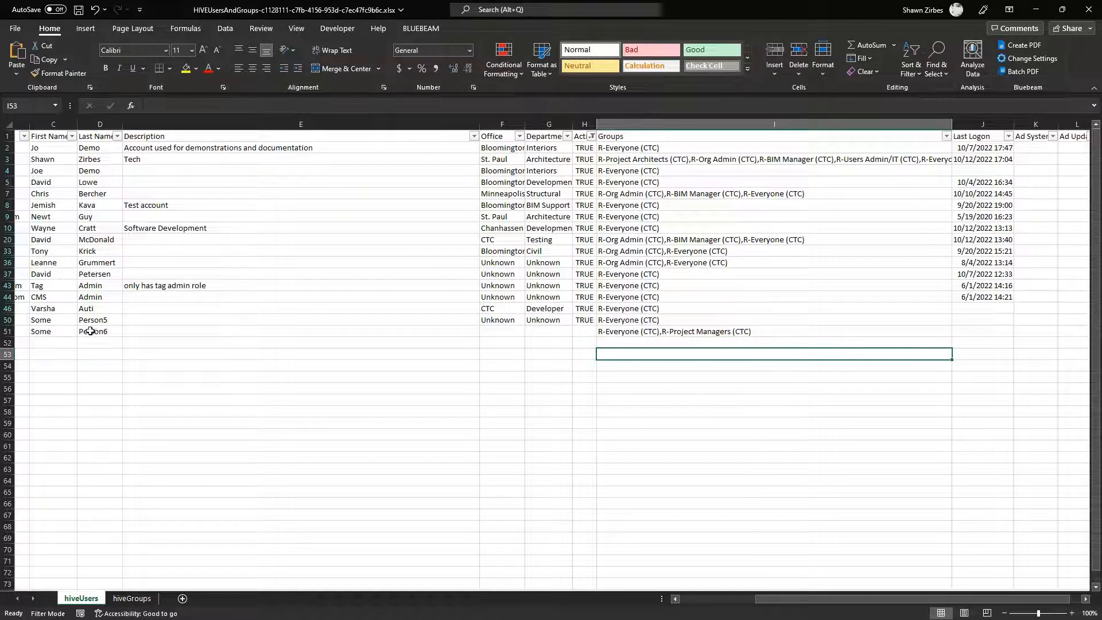
left_click(616, 335)
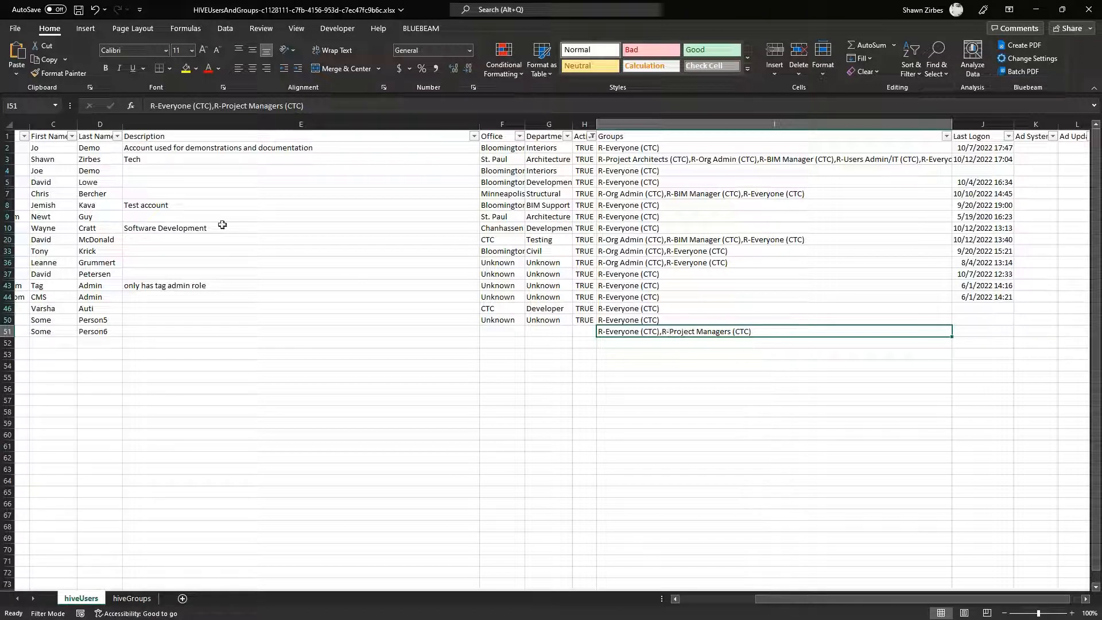
left_click(79, 12)
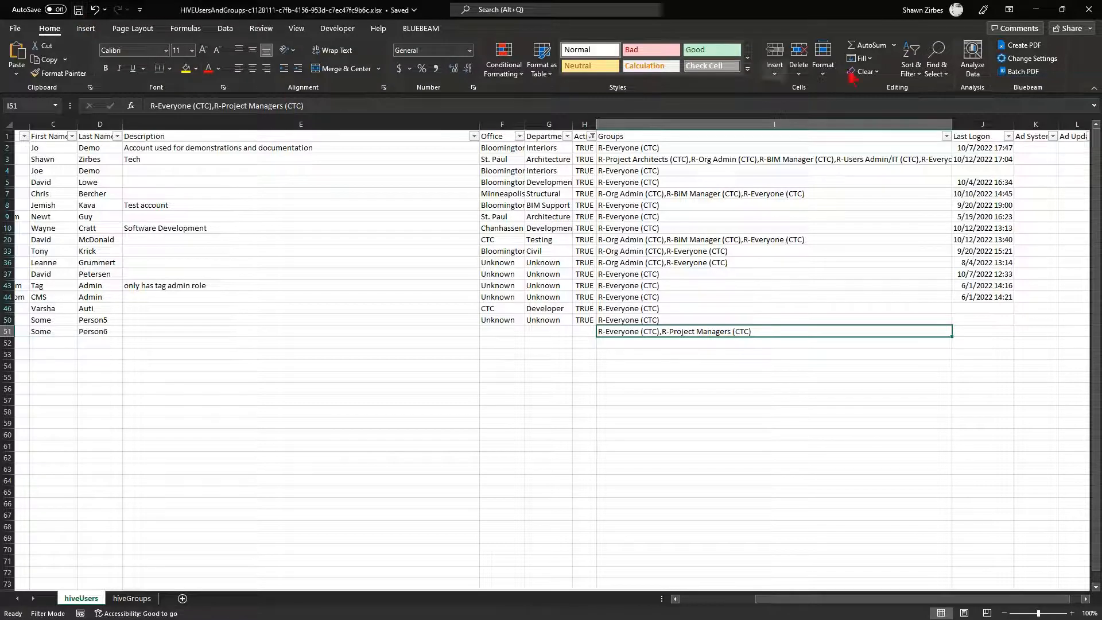
Close Excel and import the HIVEUsersAndGroups workbook from Downloads through the Users Import form
left_click(1035, 10)
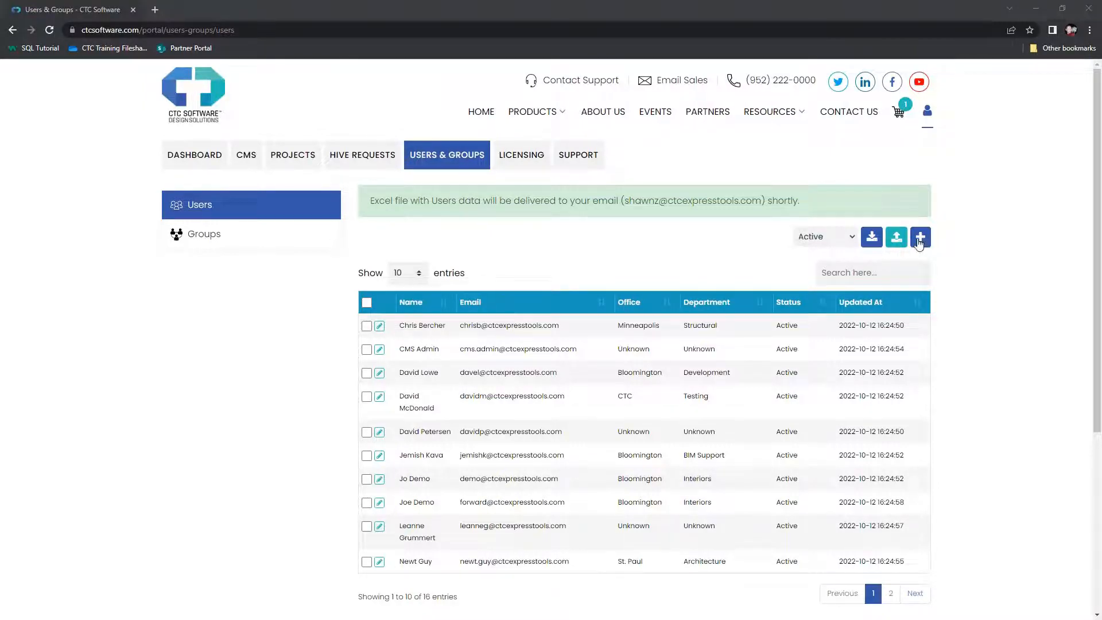
left_click(920, 237)
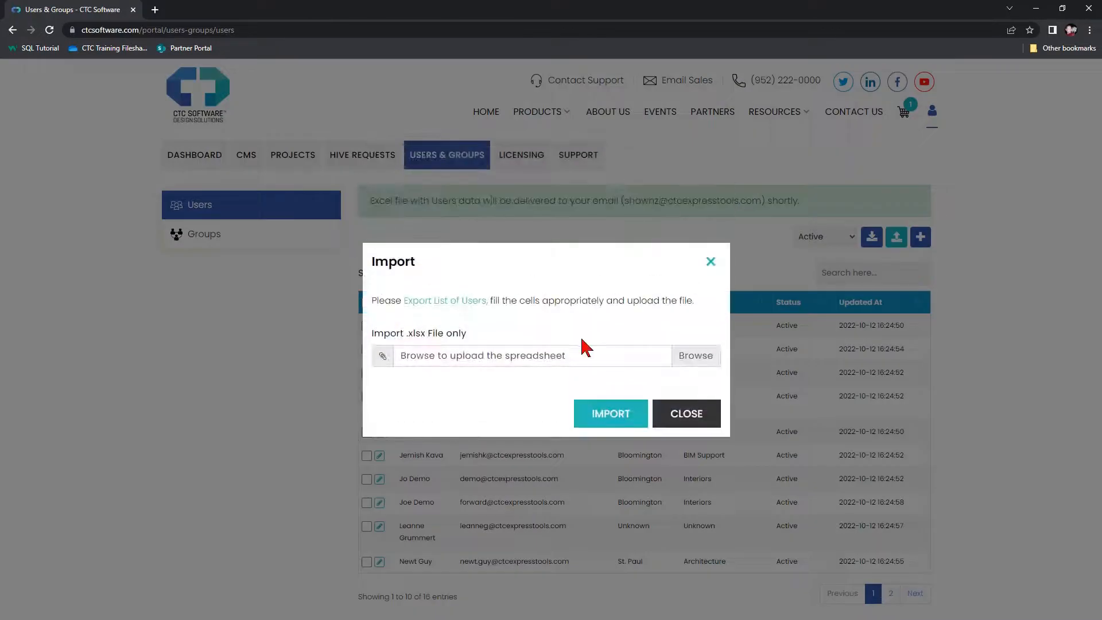
left_click(695, 359)
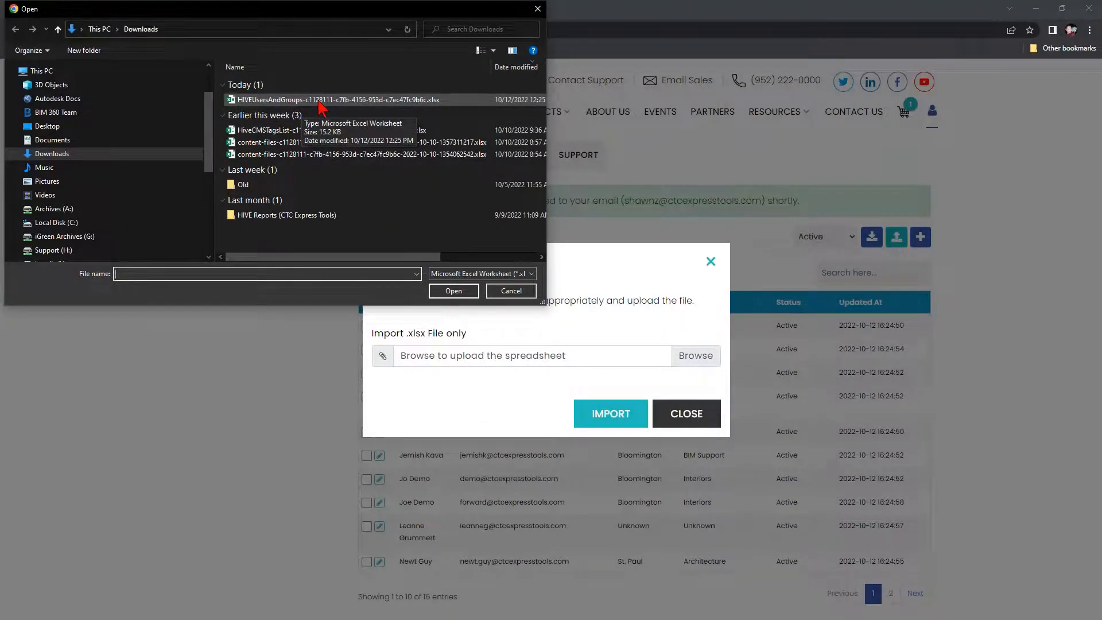
double_click(323, 101)
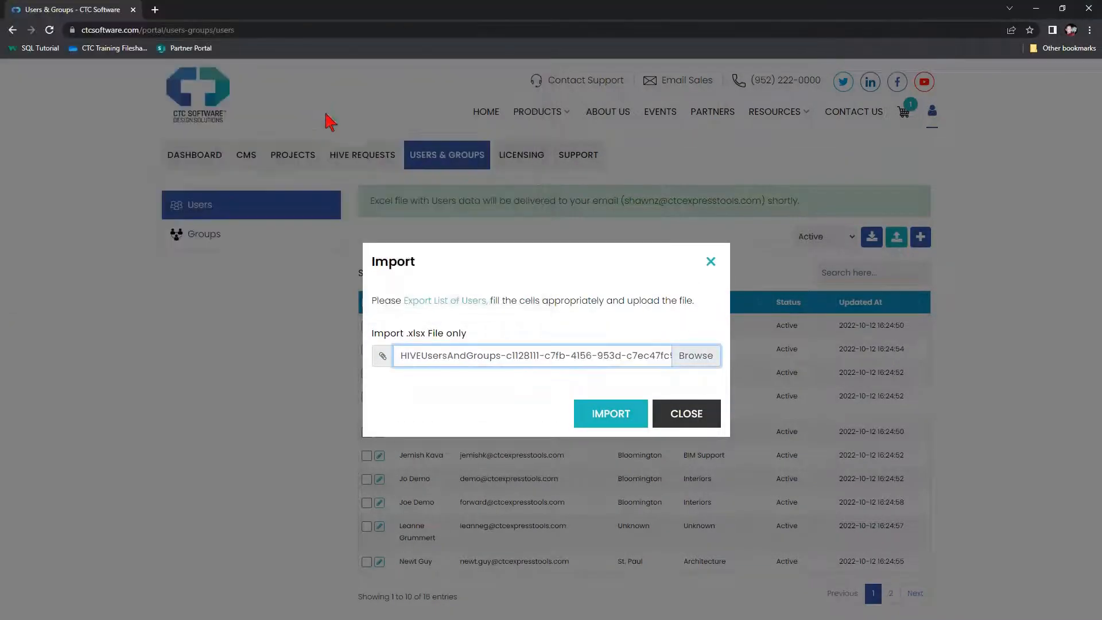
left_click(610, 423)
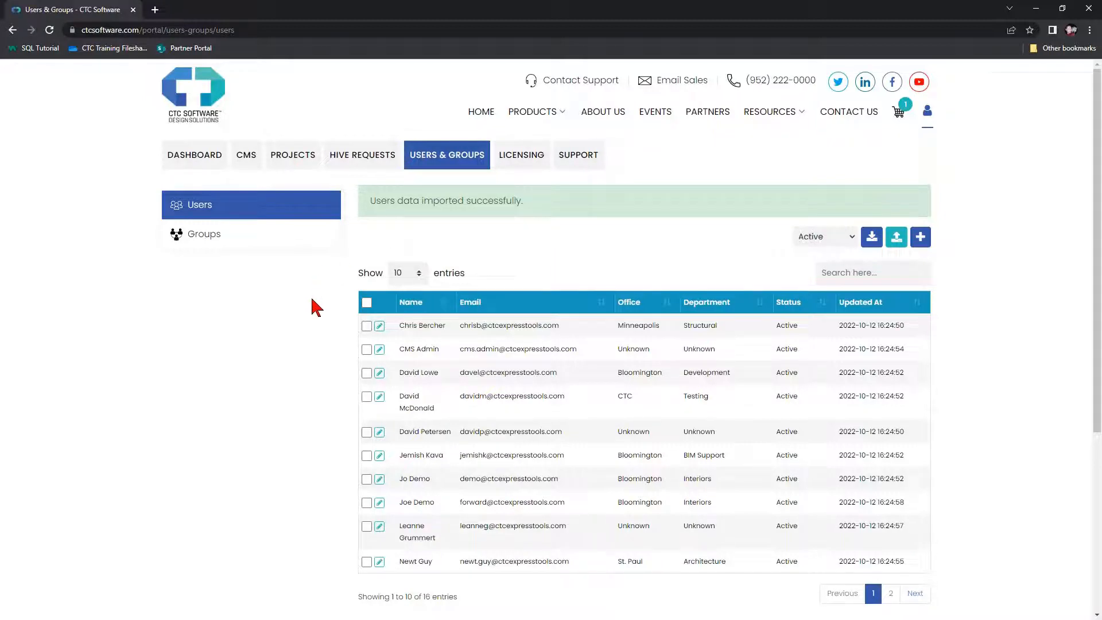
Reload the Users page twice with F5 to check Updated At times, then minimize Chrome
key("F5")
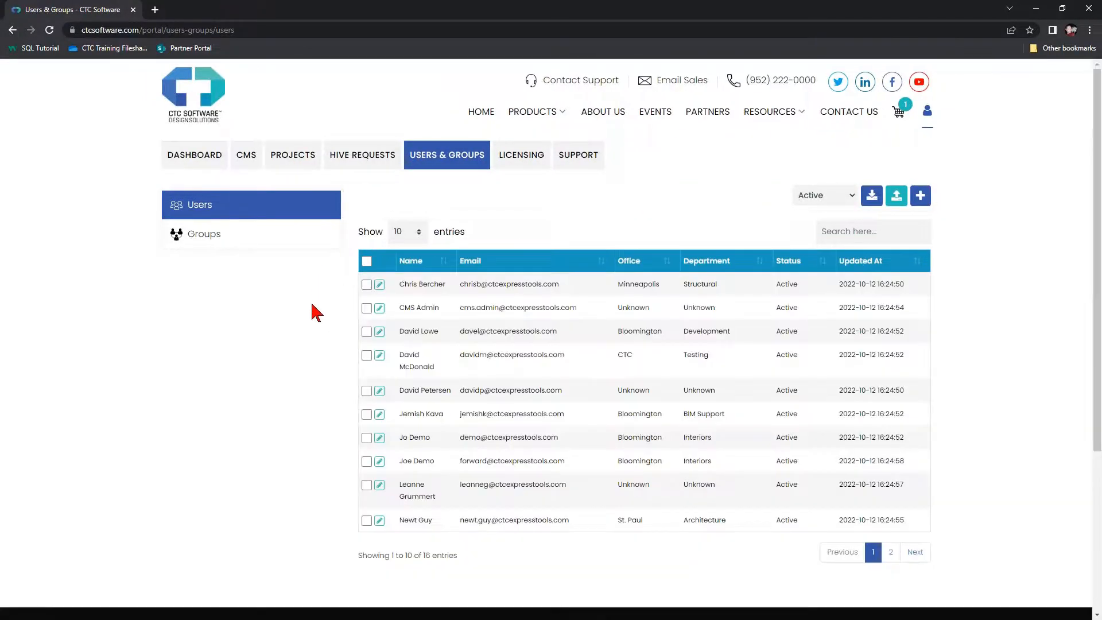
key("F5")
key("F5")
key("F5")
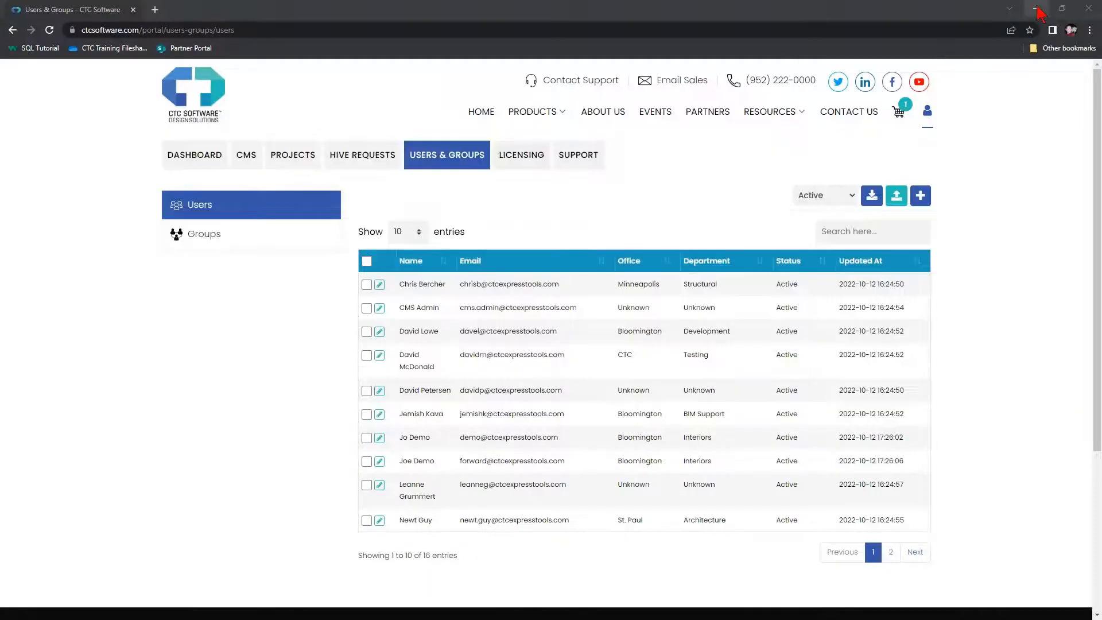
left_click(1035, 8)
Minimize the HIVE CMS panel and Revit, then select the CTC Accounts synchronizer desktop shortcut
left_click(1044, 90)
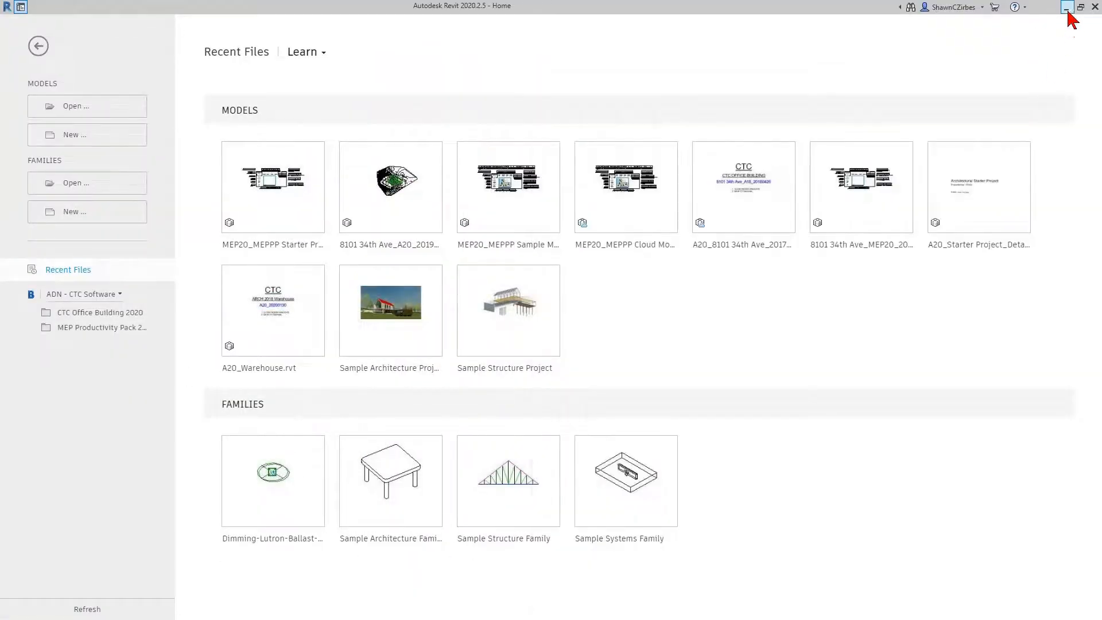
left_click(1066, 8)
left_click(588, 25)
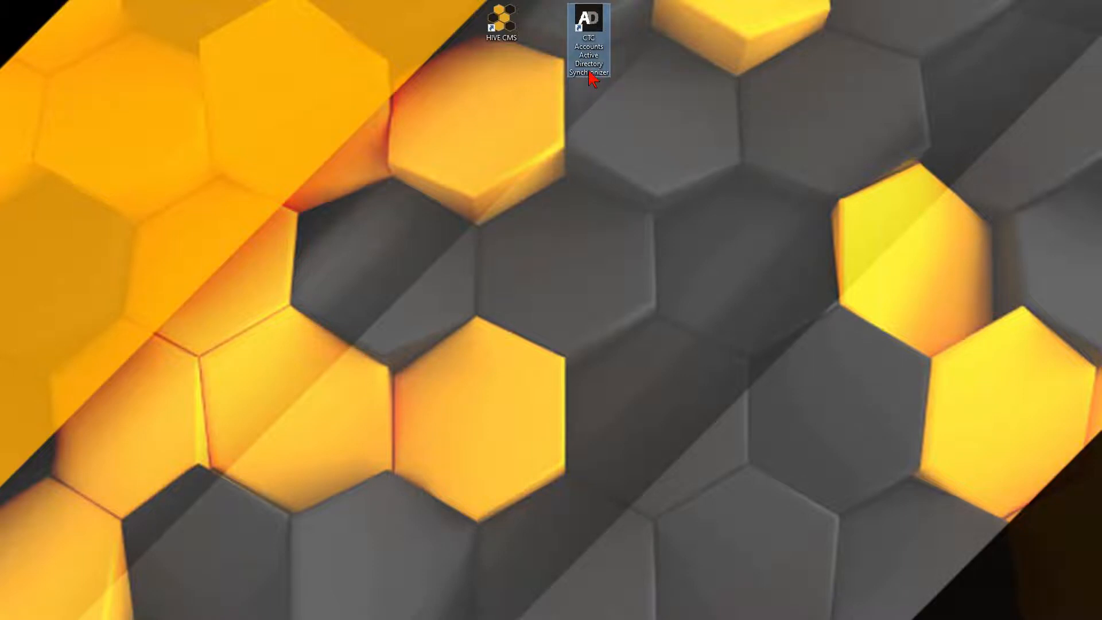
Launch the CTC Accounts Active Directory Synchronizer and sign in with the account e-mail and password
double_click(591, 77)
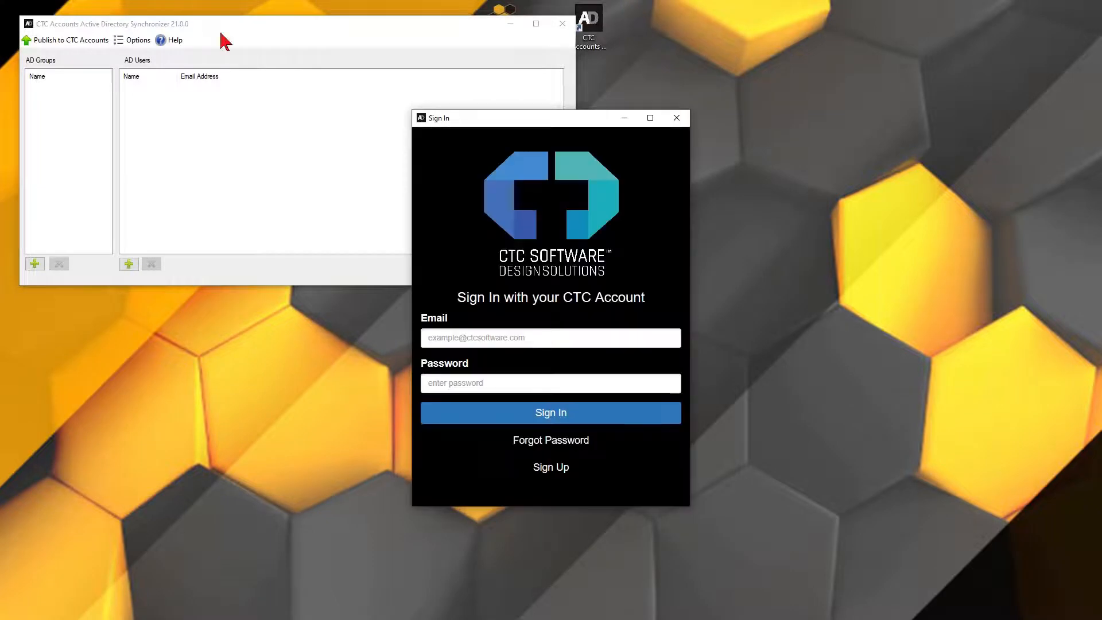
left_click(492, 342)
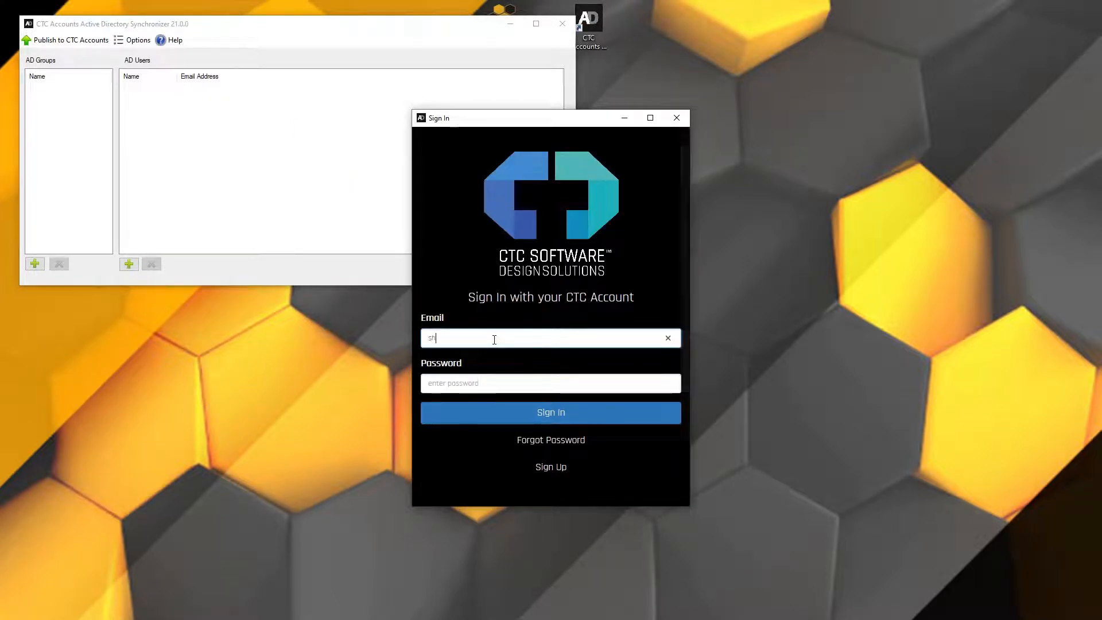
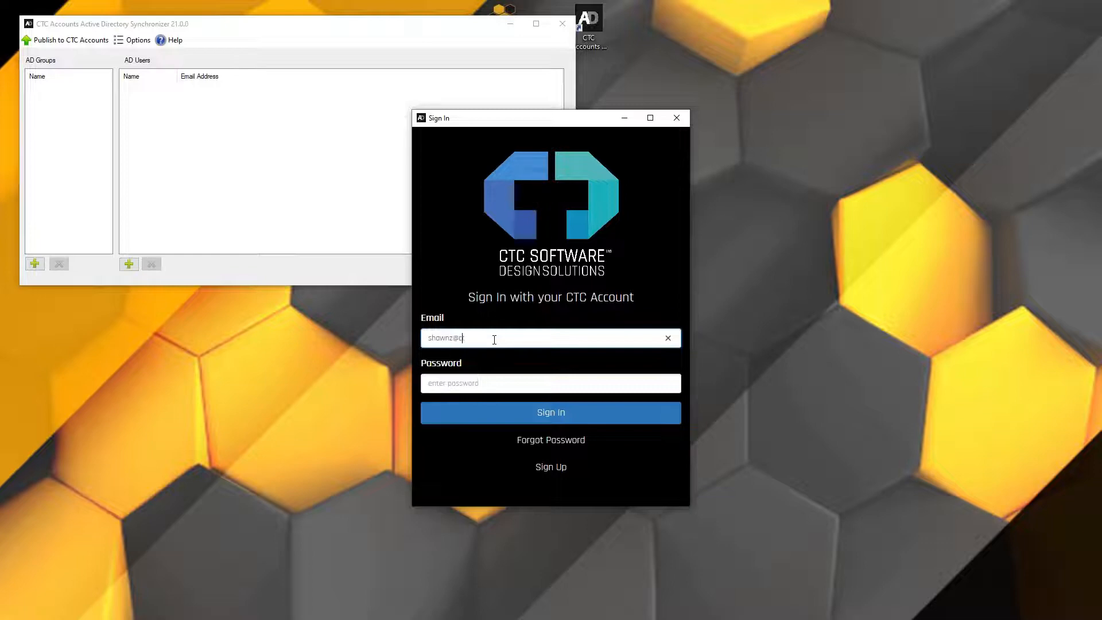
left_click(544, 418)
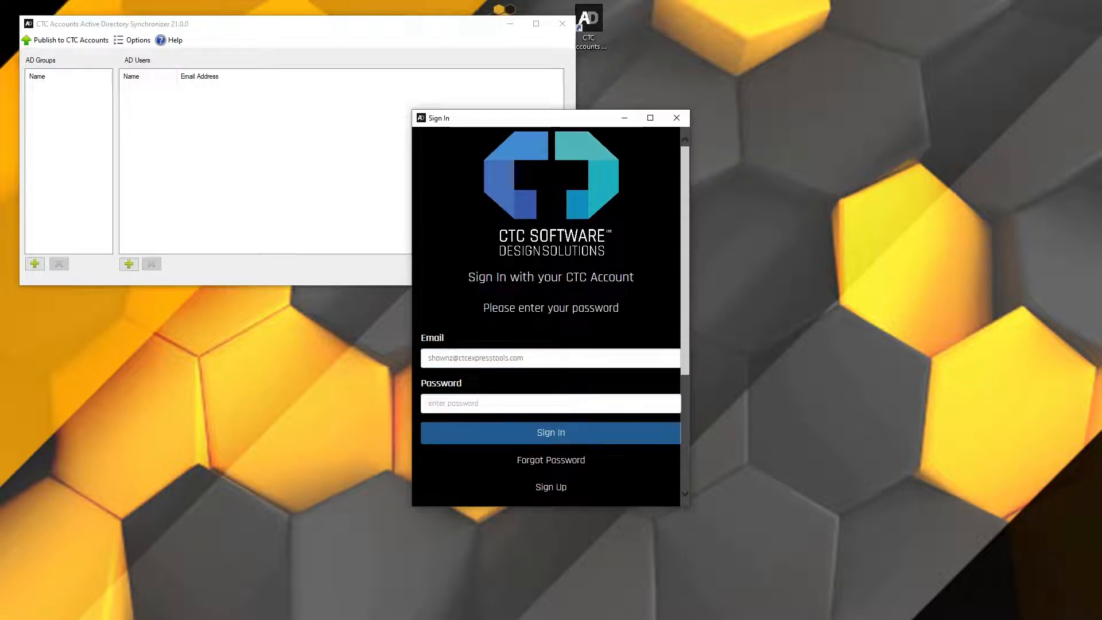
left_click(504, 405)
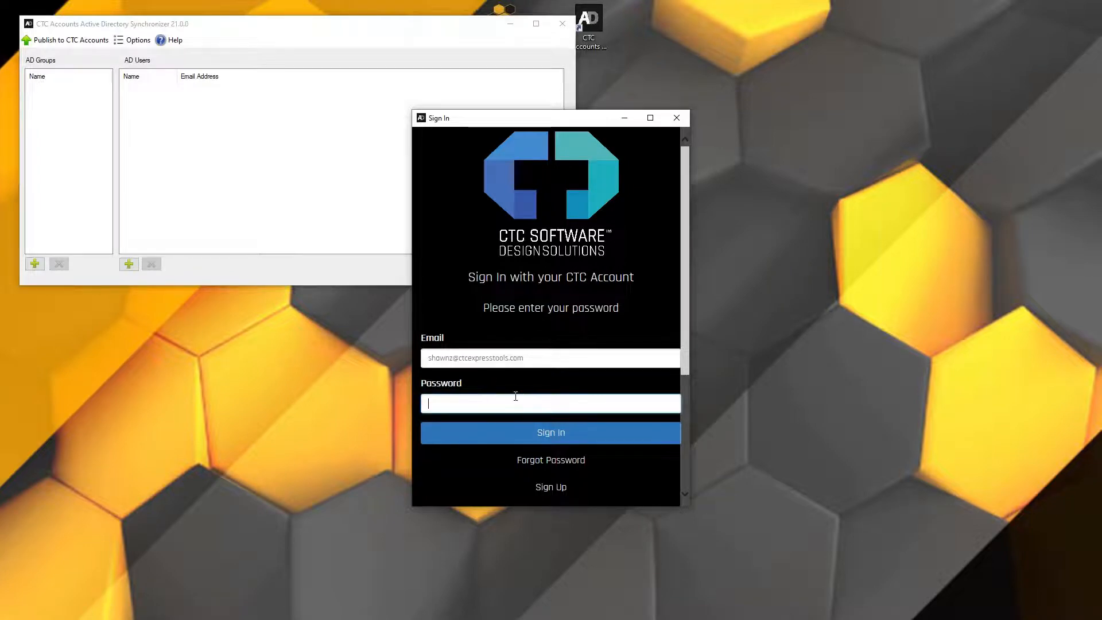
type("•••••••••")
left_click(525, 428)
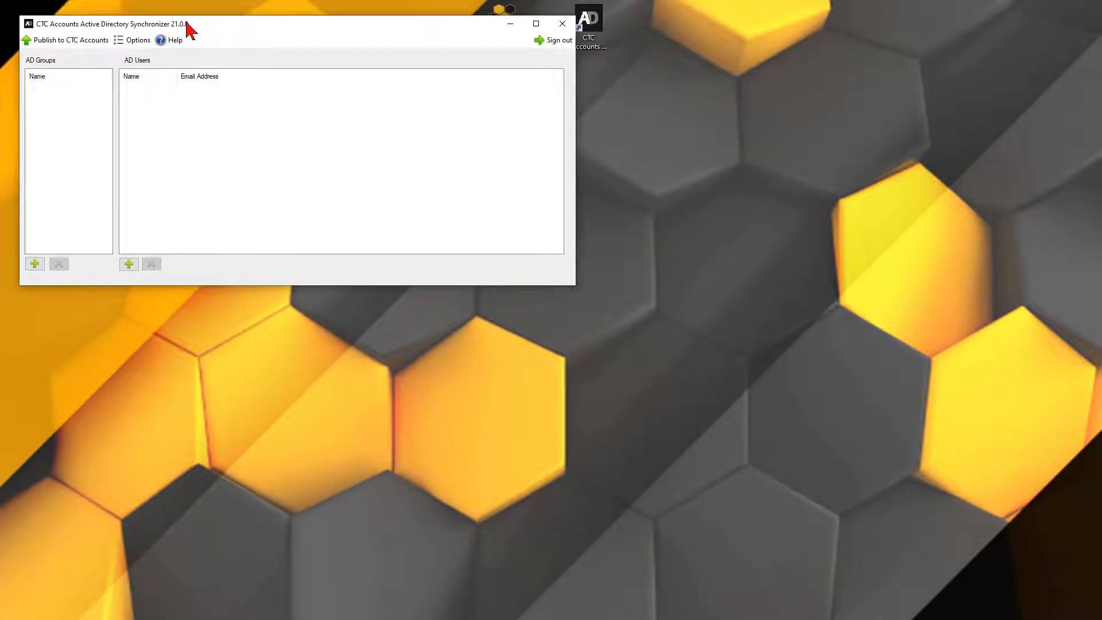
Browse the AD group picker to Demo for Hive > Demo Security Groups > Demo Office 2
left_click_drag(185, 29, 410, 127)
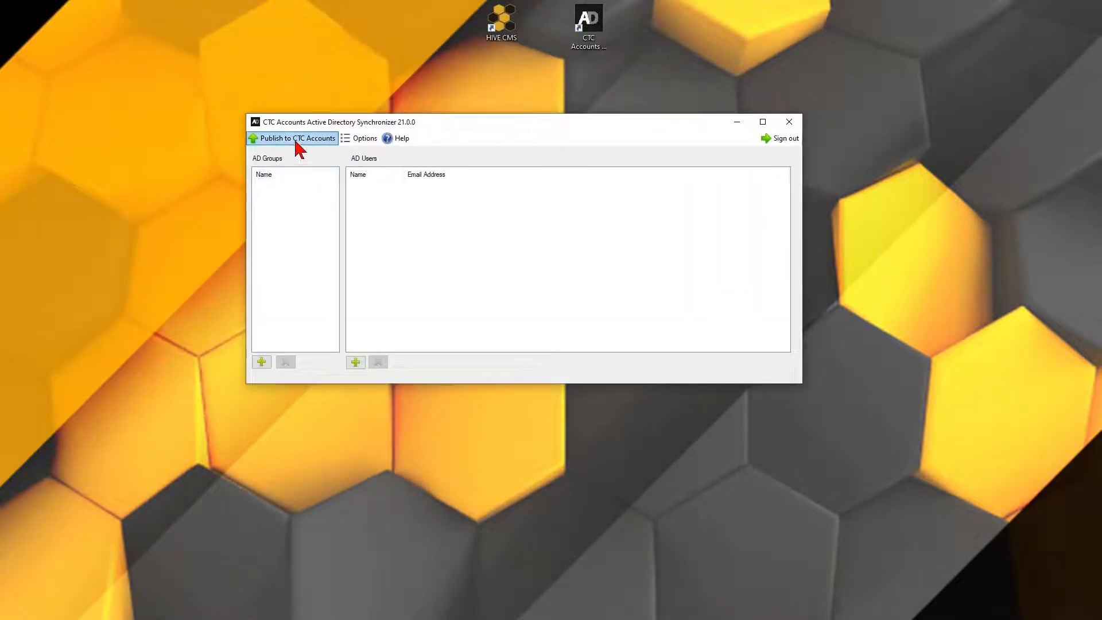
left_click(261, 363)
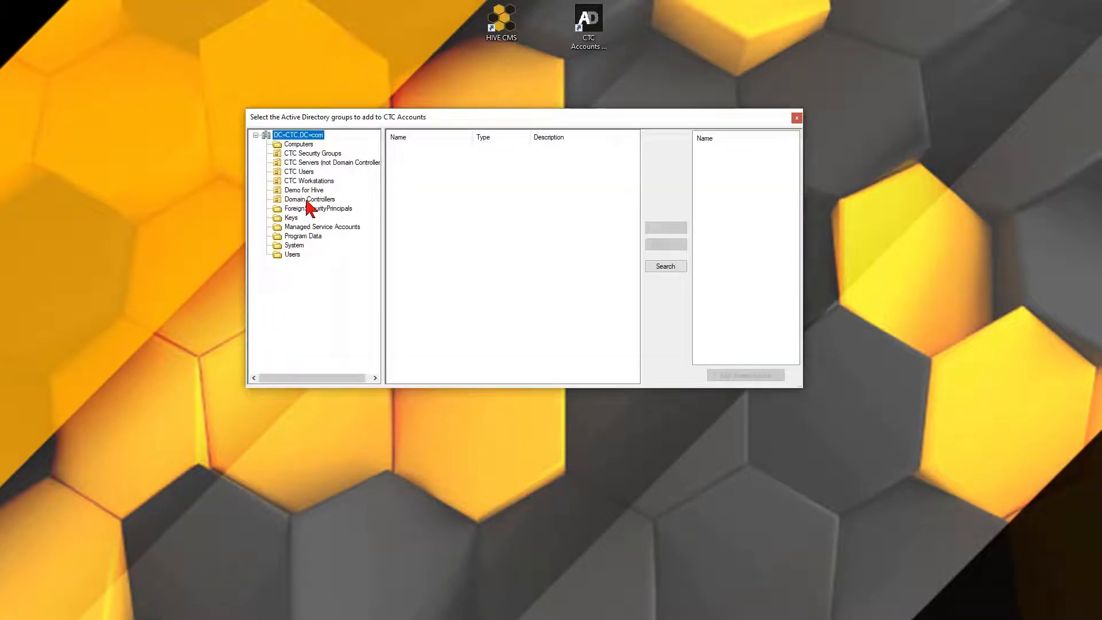
left_click(302, 189)
left_click(266, 190)
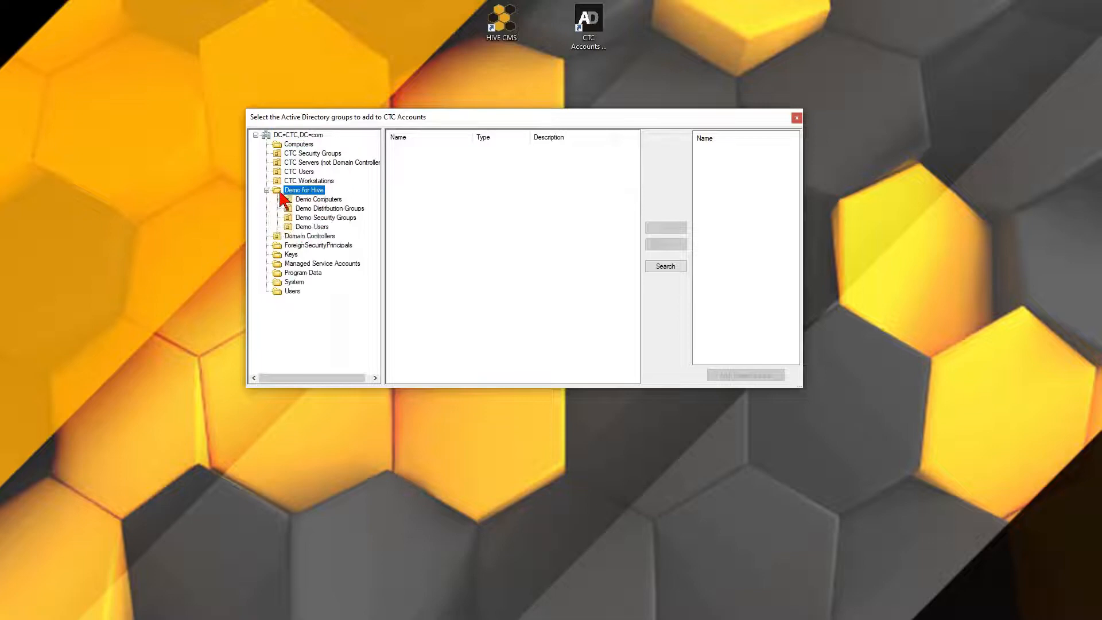
double_click(305, 219)
left_click(314, 229)
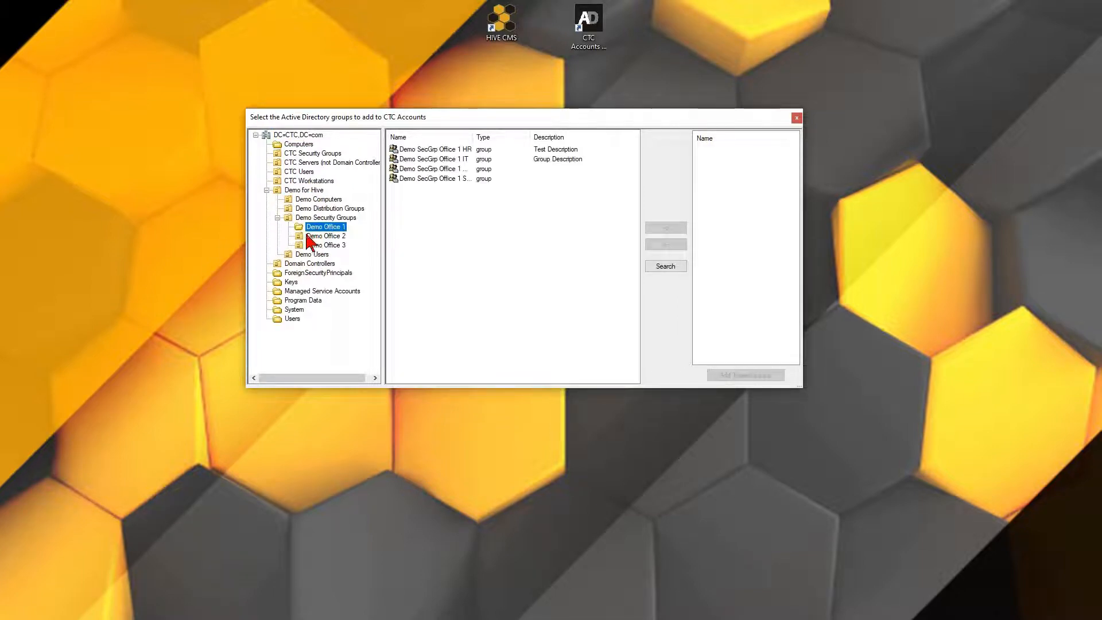
left_click(322, 236)
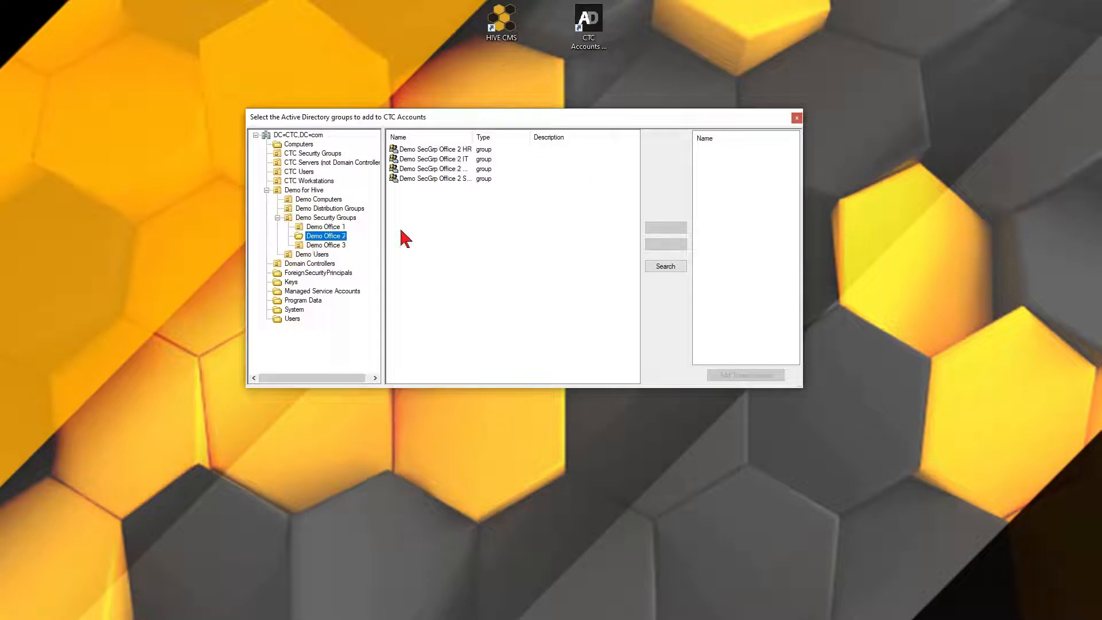
Add the Demo SecGrp Office 2 HR and Office 2 Management groups to CTC Accounts
left_click(434, 149)
left_click(434, 168, "ctrl")
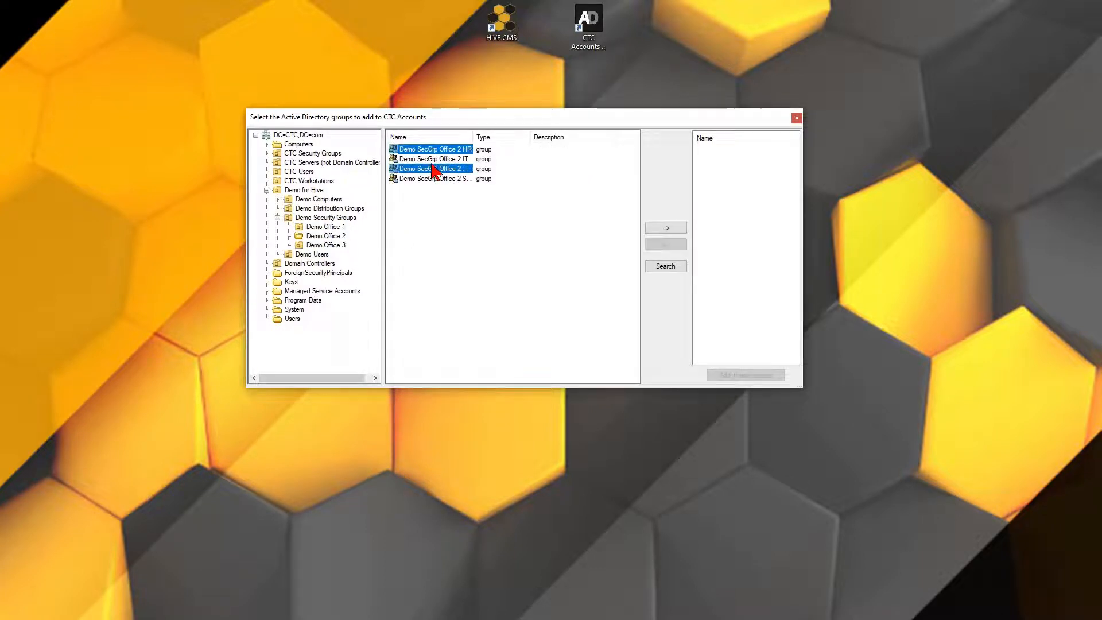
left_click(664, 227)
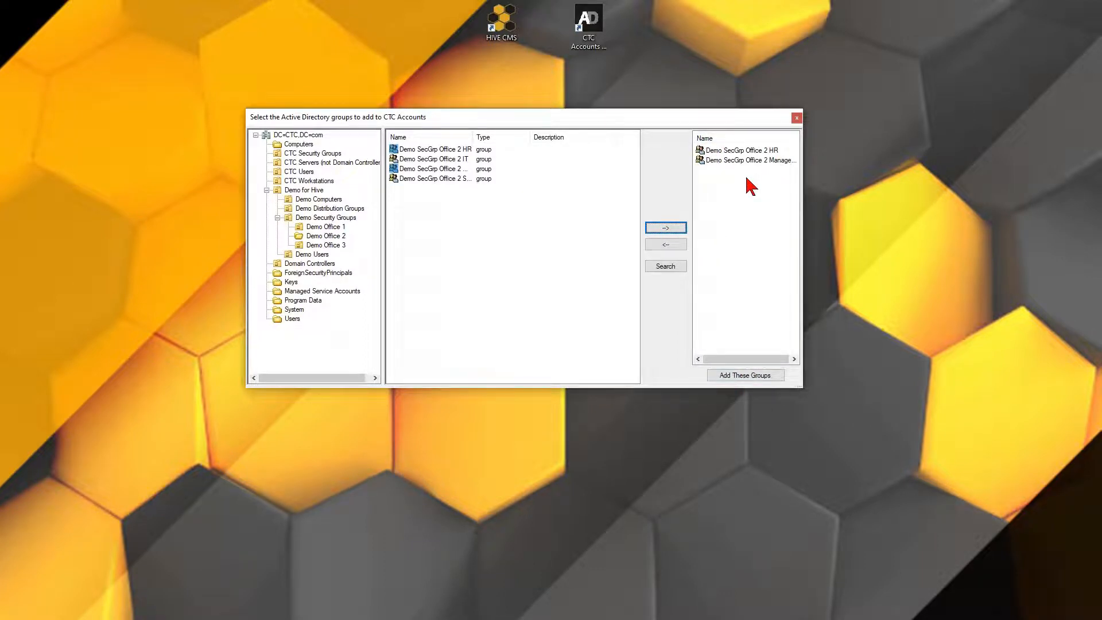
left_click(745, 375)
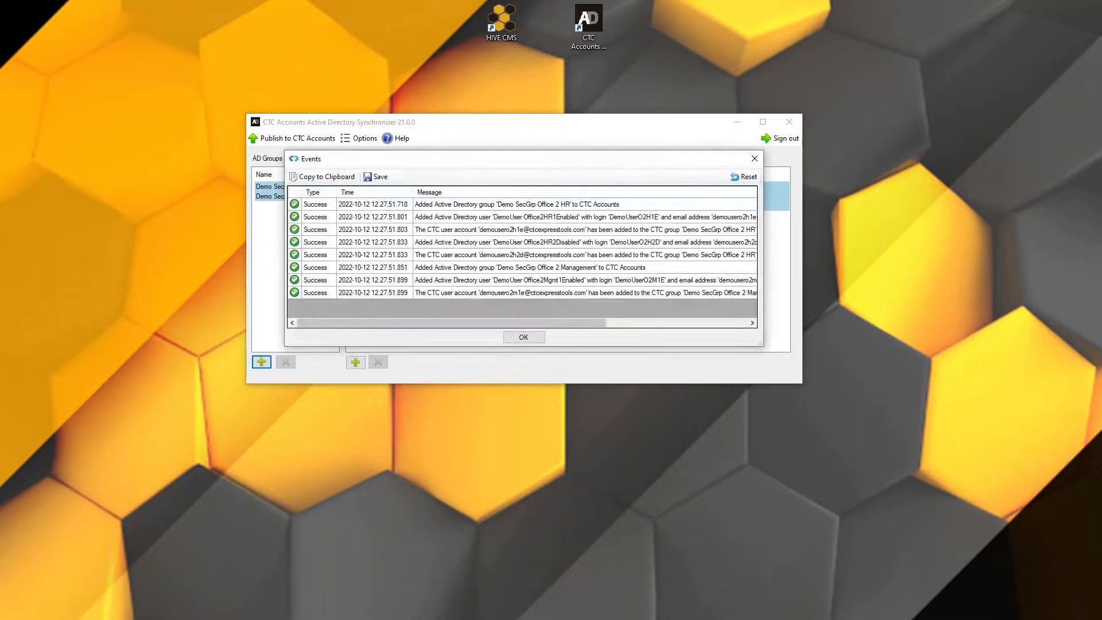
Close the Events log and review the users in the Office 2 HR and Management groups
left_click(525, 337)
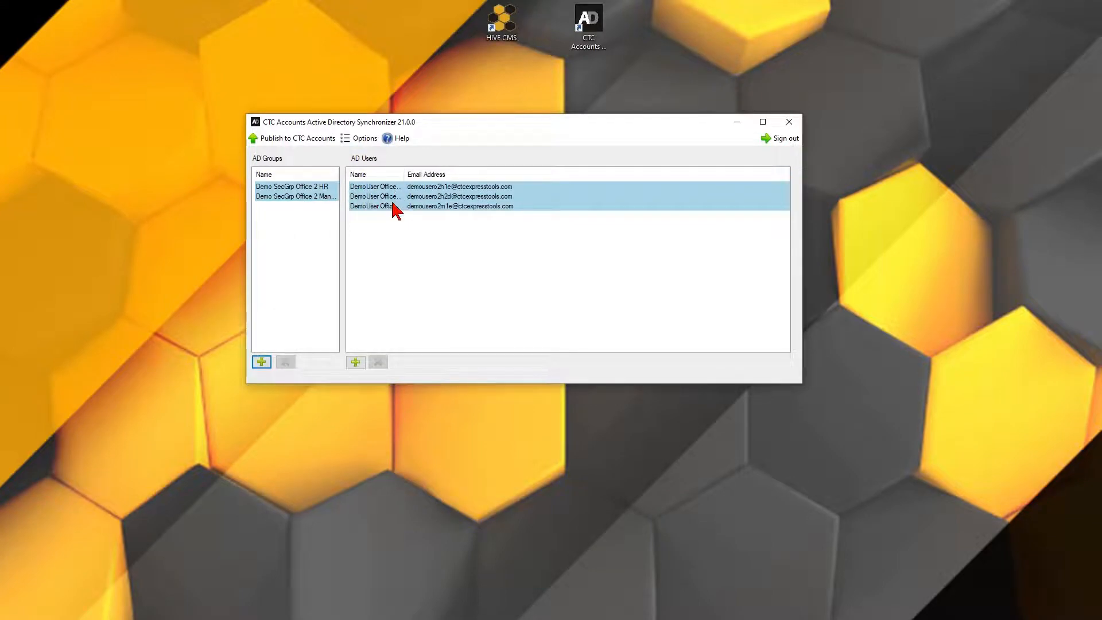
left_click(308, 198)
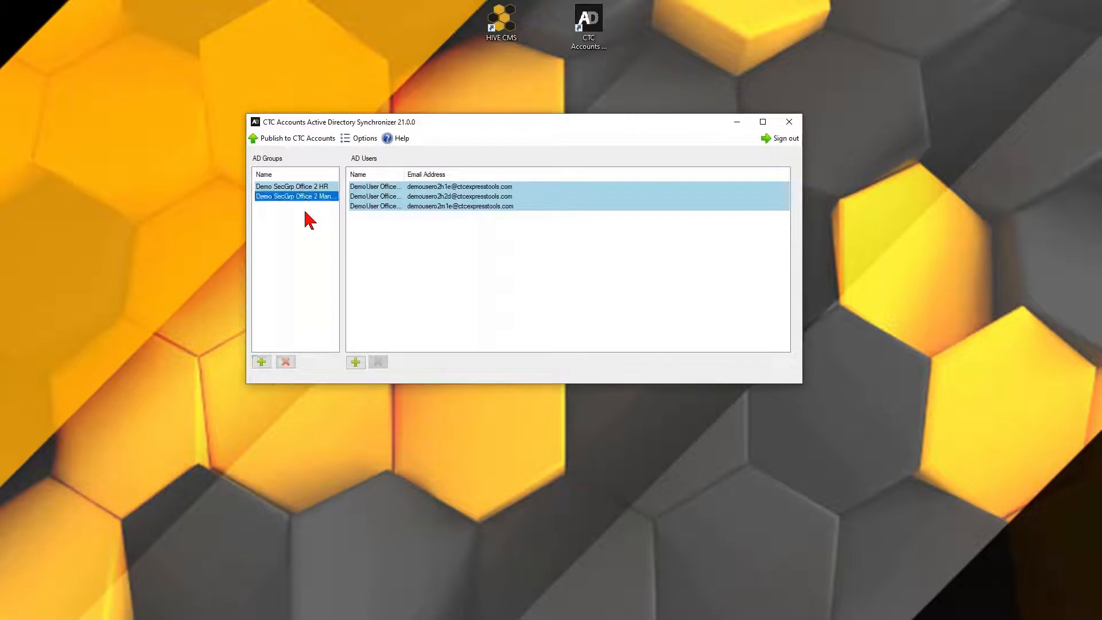
left_click(364, 207)
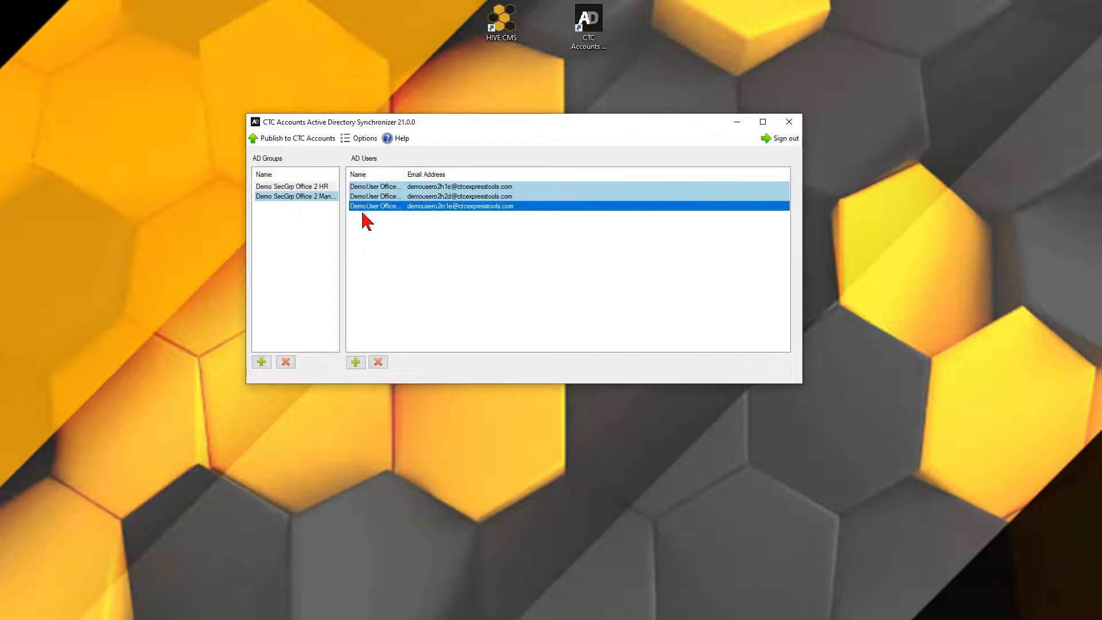
left_click(308, 197)
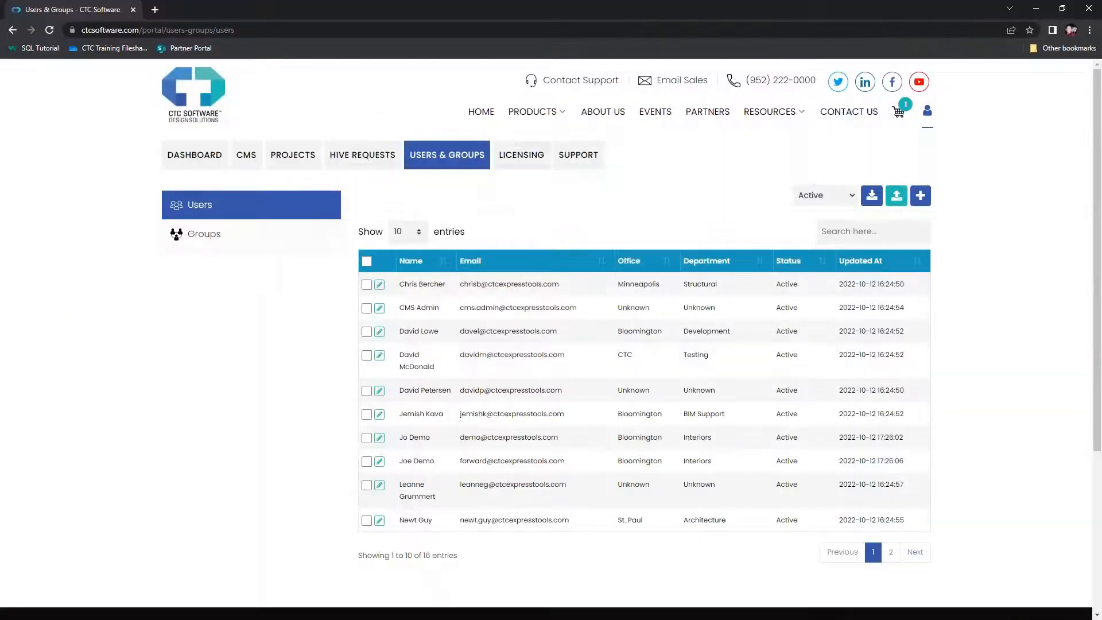
Review the 13 groups on the portal's Groups page, then return to the synchronizer
left_click(221, 238)
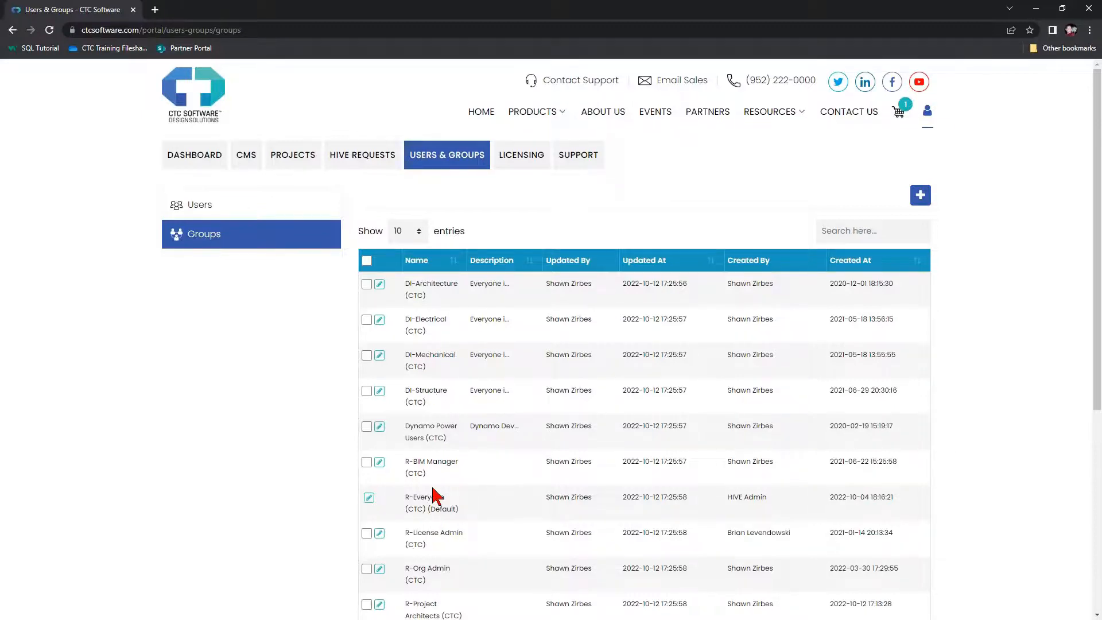
scroll(435, 492, "down", 1)
scroll(431, 522, "down", 2)
scroll(430, 522, "up", 3)
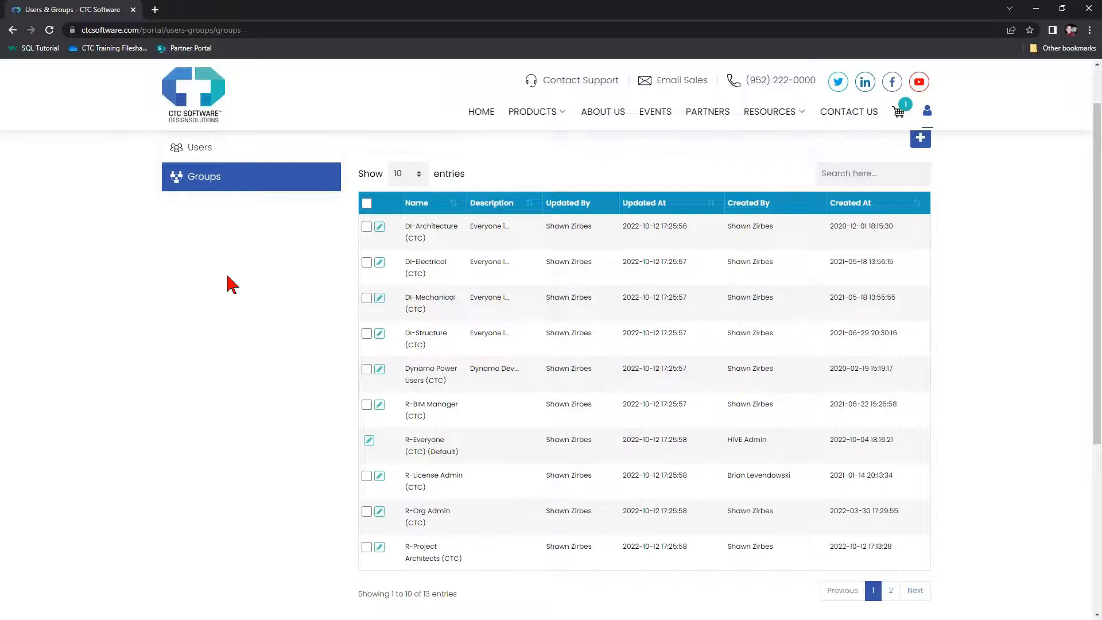
key("alt+Tab")
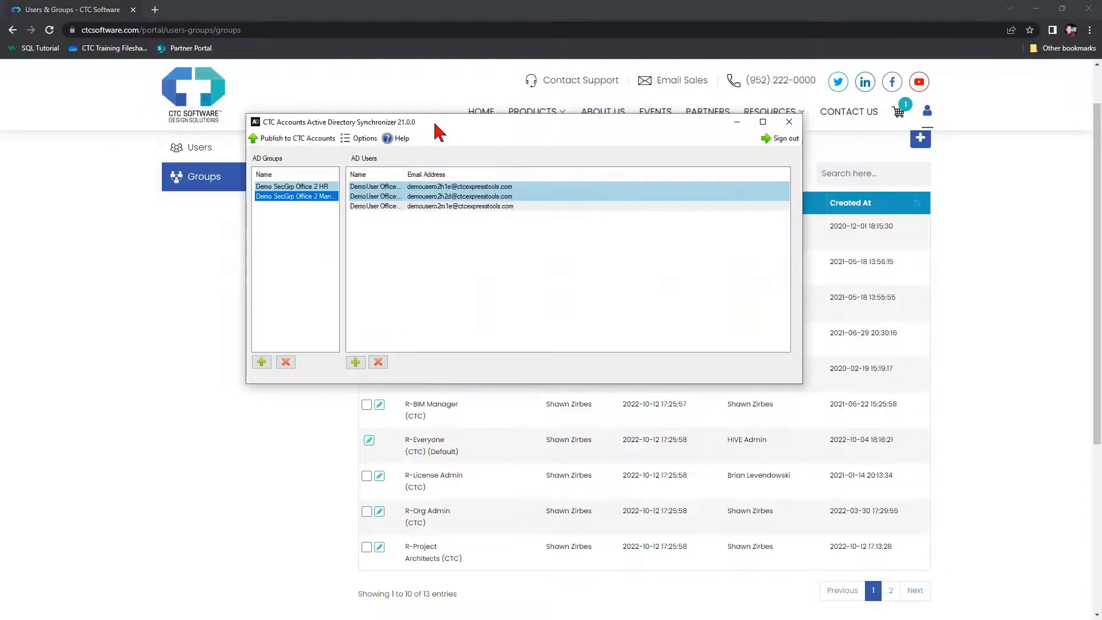
Close the synchronizer, answering No to publishing the changes
mouse_move(438, 121)
left_mouse_down()
mouse_move(427, 122)
mouse_move(442, 123)
left_mouse_up()
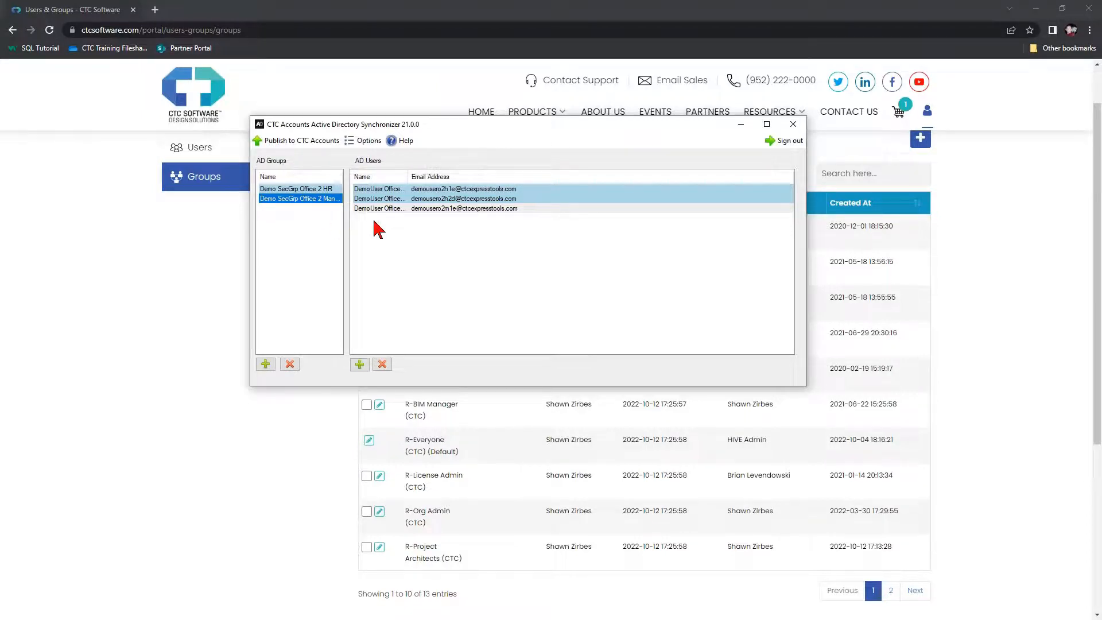
left_click_drag(491, 129, 239, 137)
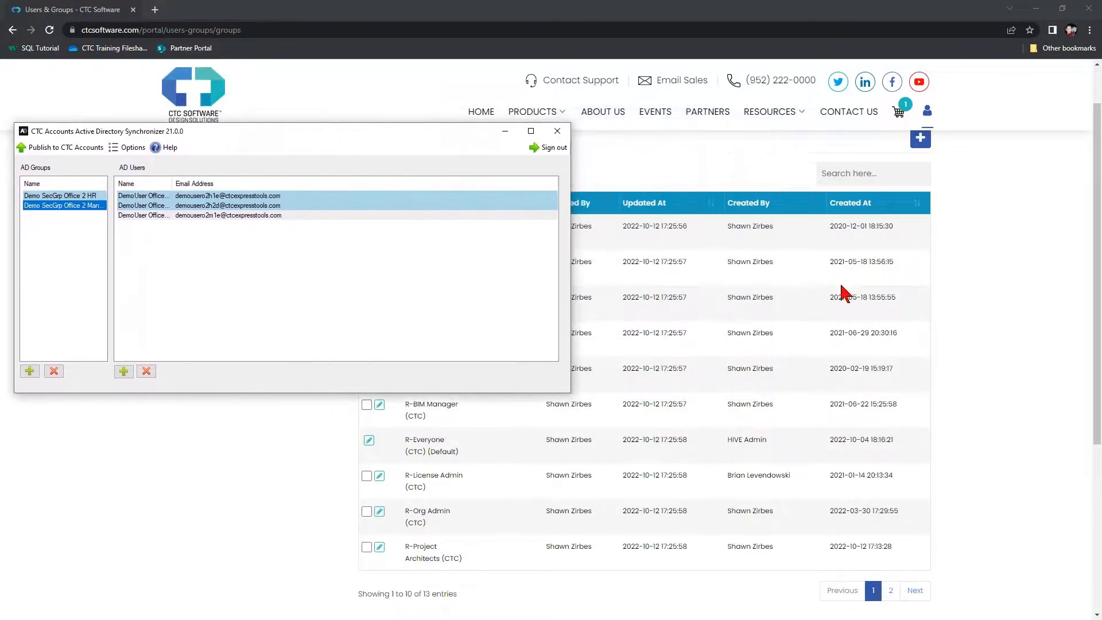
scroll(774, 291, "up", 1)
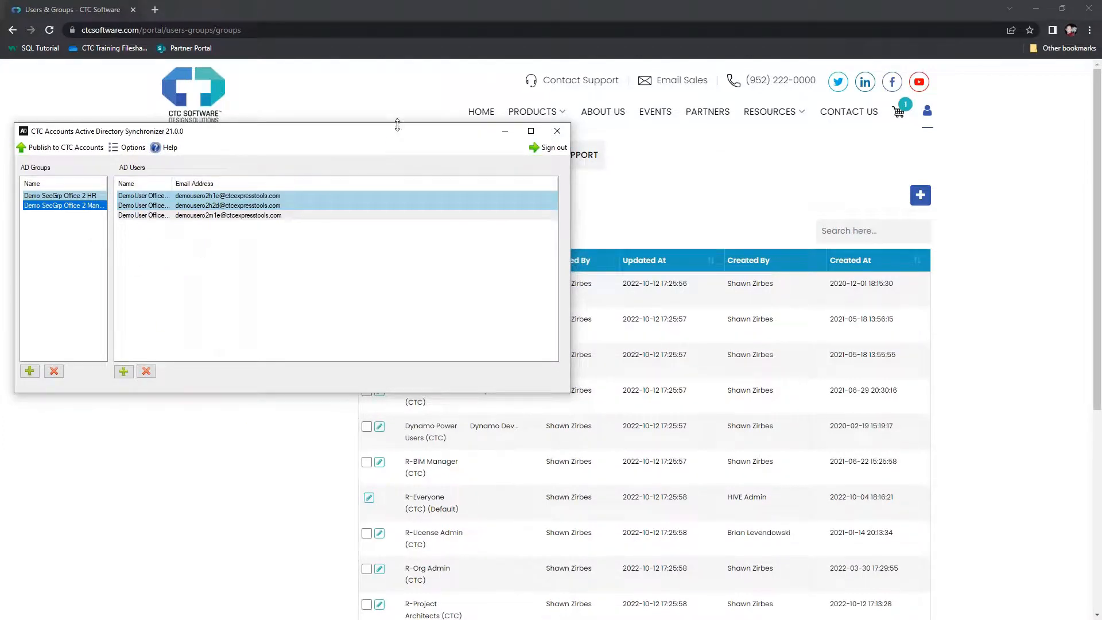
left_click_drag(396, 131, 473, 141)
left_click(635, 142)
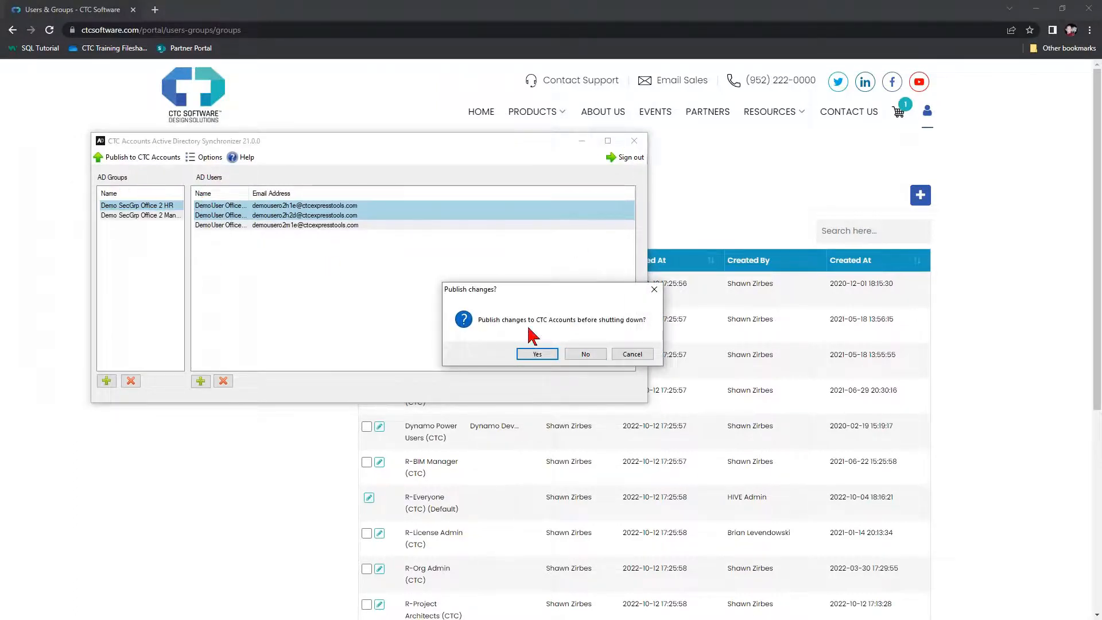
left_click(585, 354)
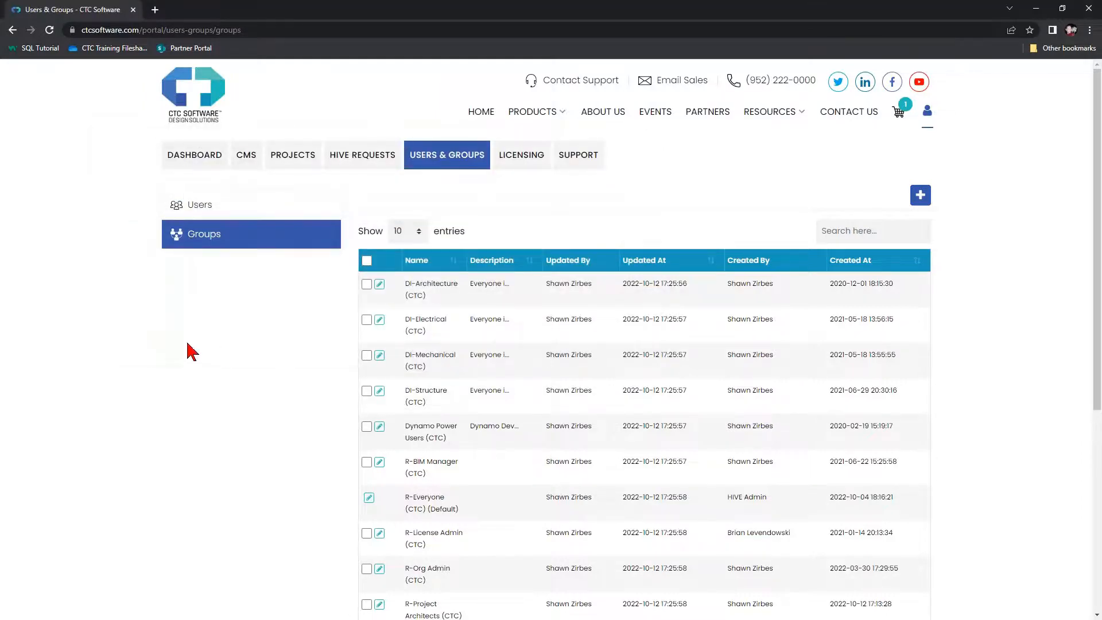